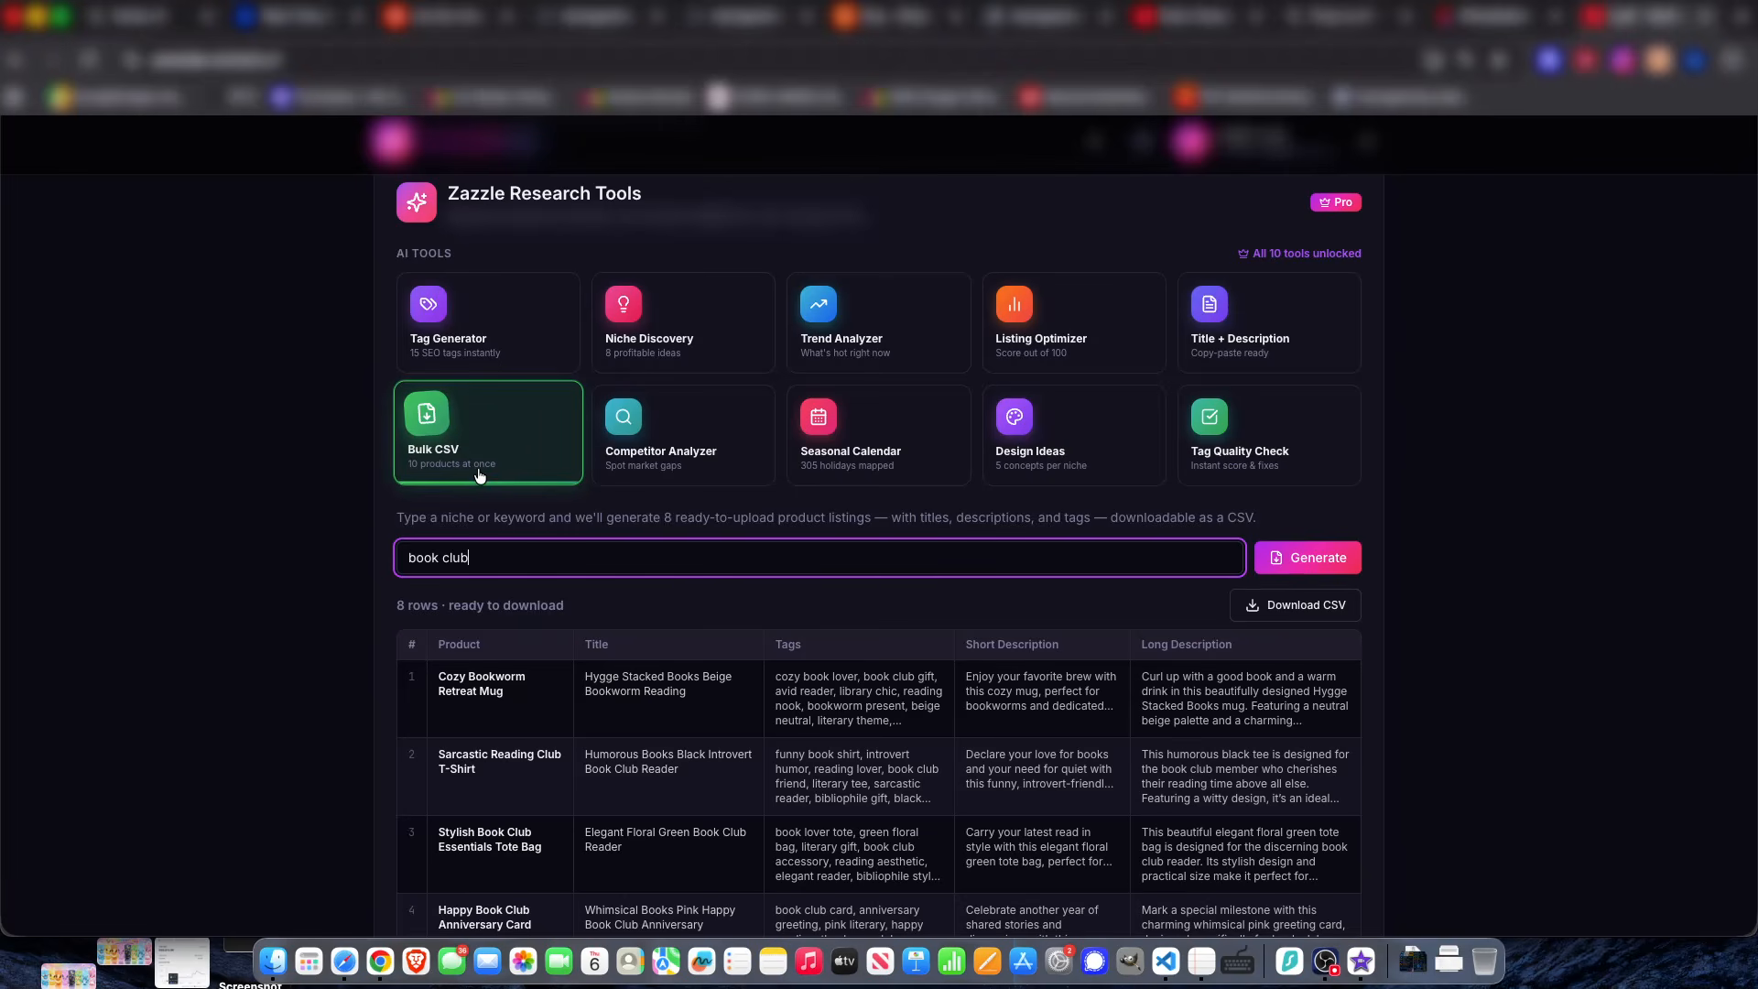
- Review the generated book club product listings, including their titles, tags, and short and long descriptions
{"action": "scroll", "coordinate": [906, 664], "scroll_direction": "down", "scroll_amount": 3}
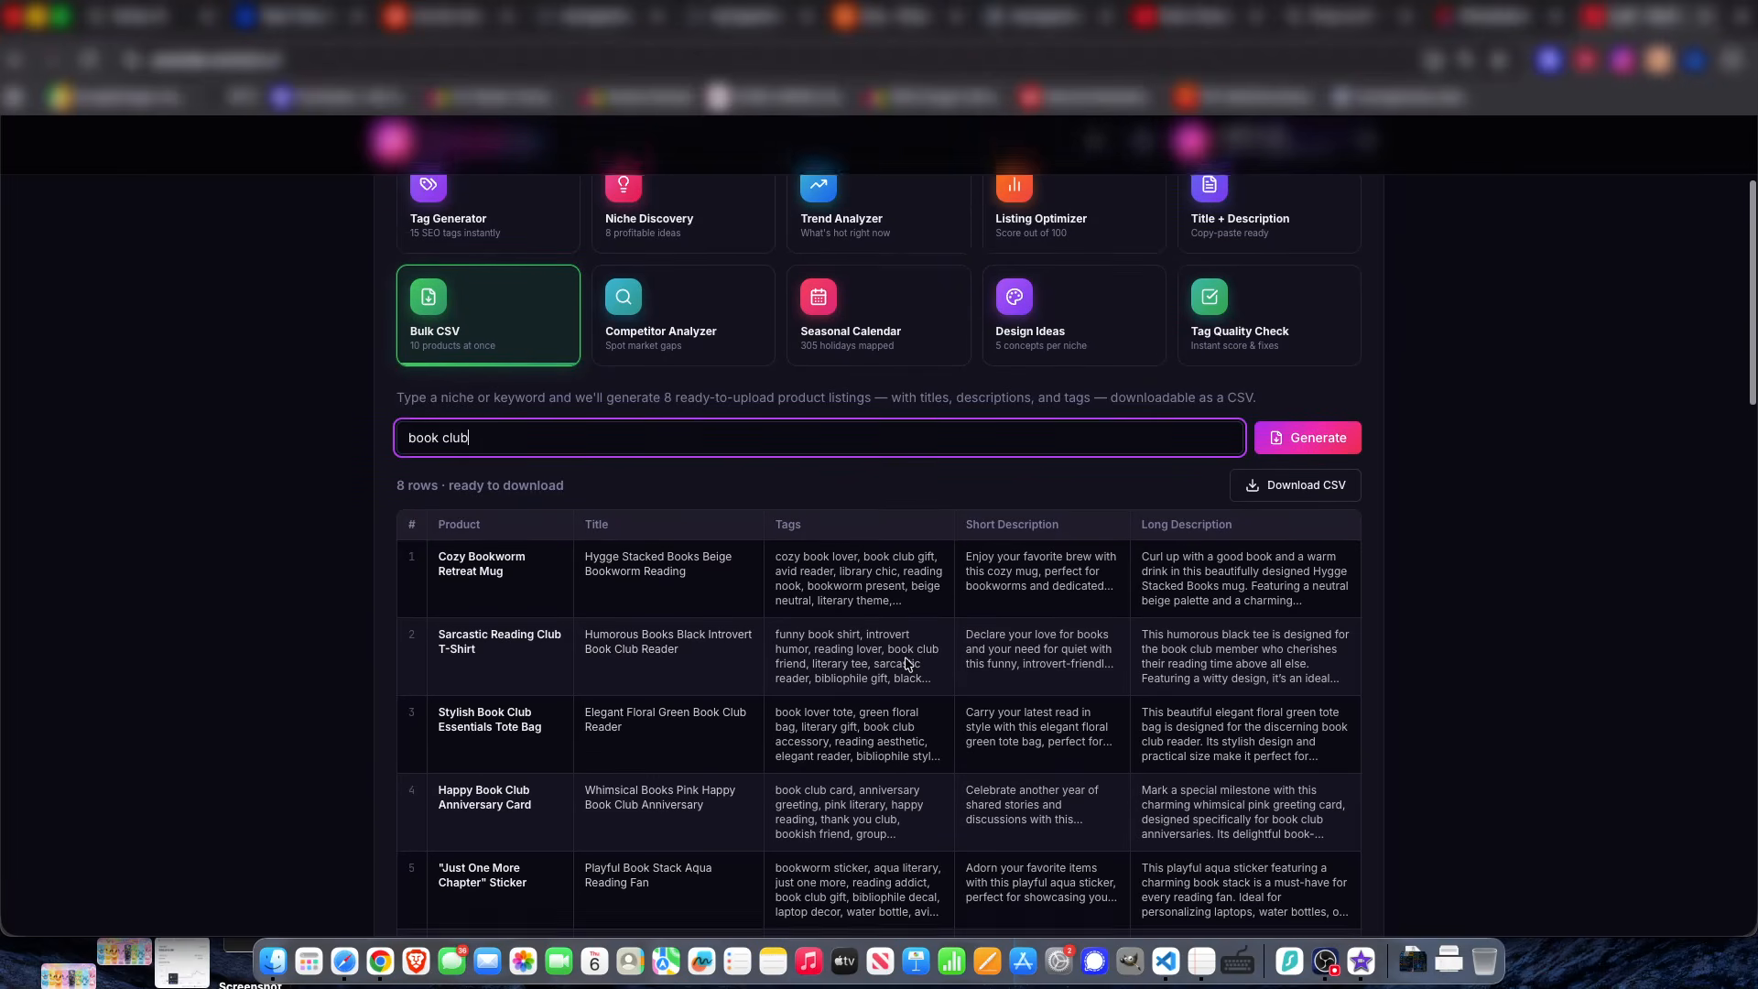
{"action": "scroll", "coordinate": [906, 663], "scroll_direction": "down", "scroll_amount": 7}
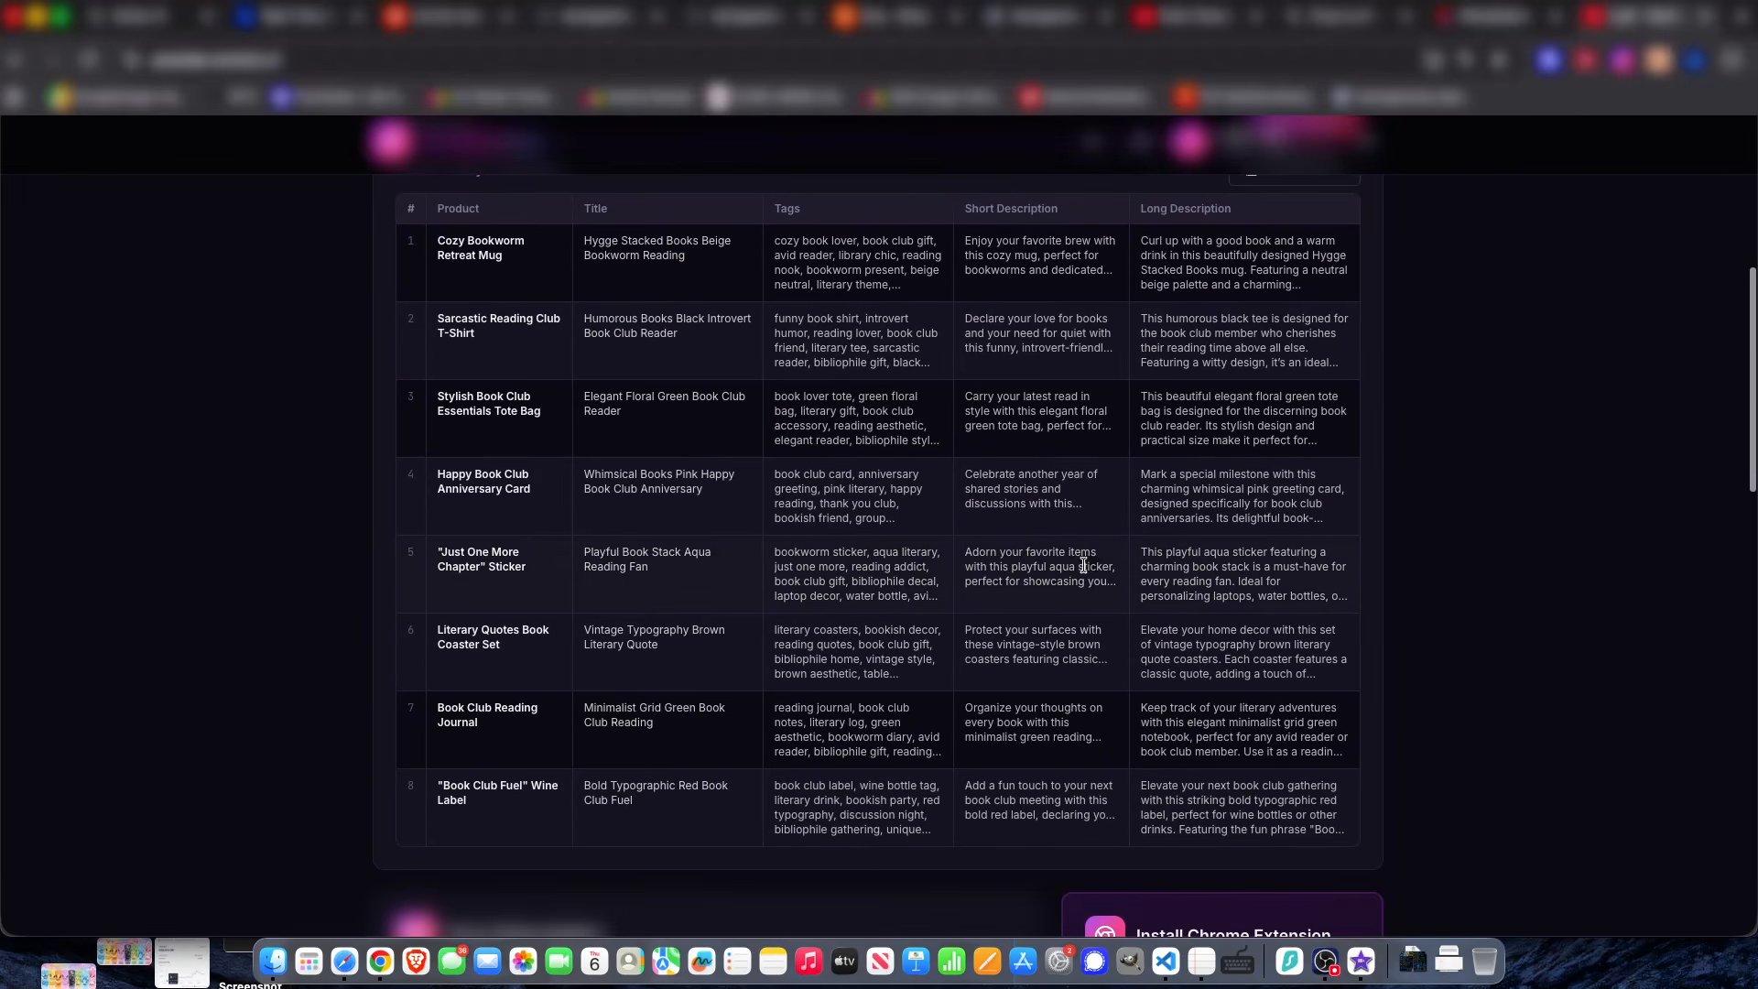
{"action": "scroll", "coordinate": [1084, 565], "scroll_direction": "up", "scroll_amount": 10}
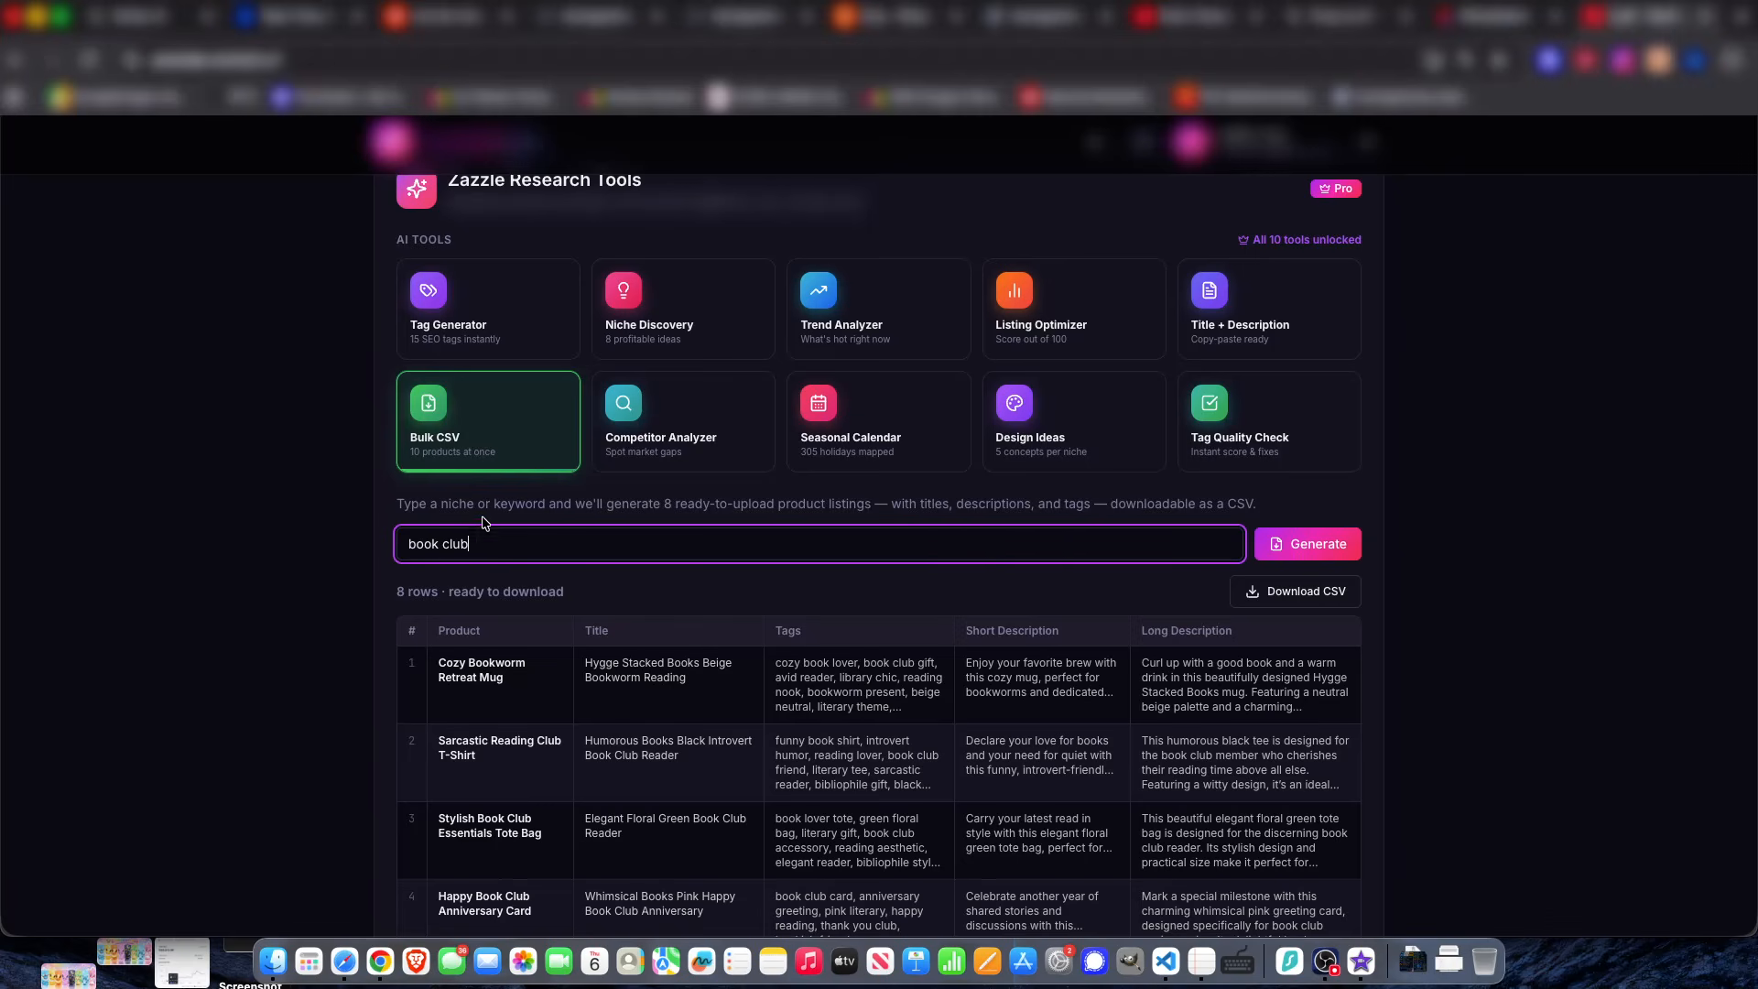
{"action": "left_click_drag", "start_coordinate": [556, 549], "coordinate": [360, 544]}
{"action": "left_click", "coordinate": [512, 543]}
{"action": "scroll", "coordinate": [437, 557], "scroll_direction": "down", "scroll_amount": 1}
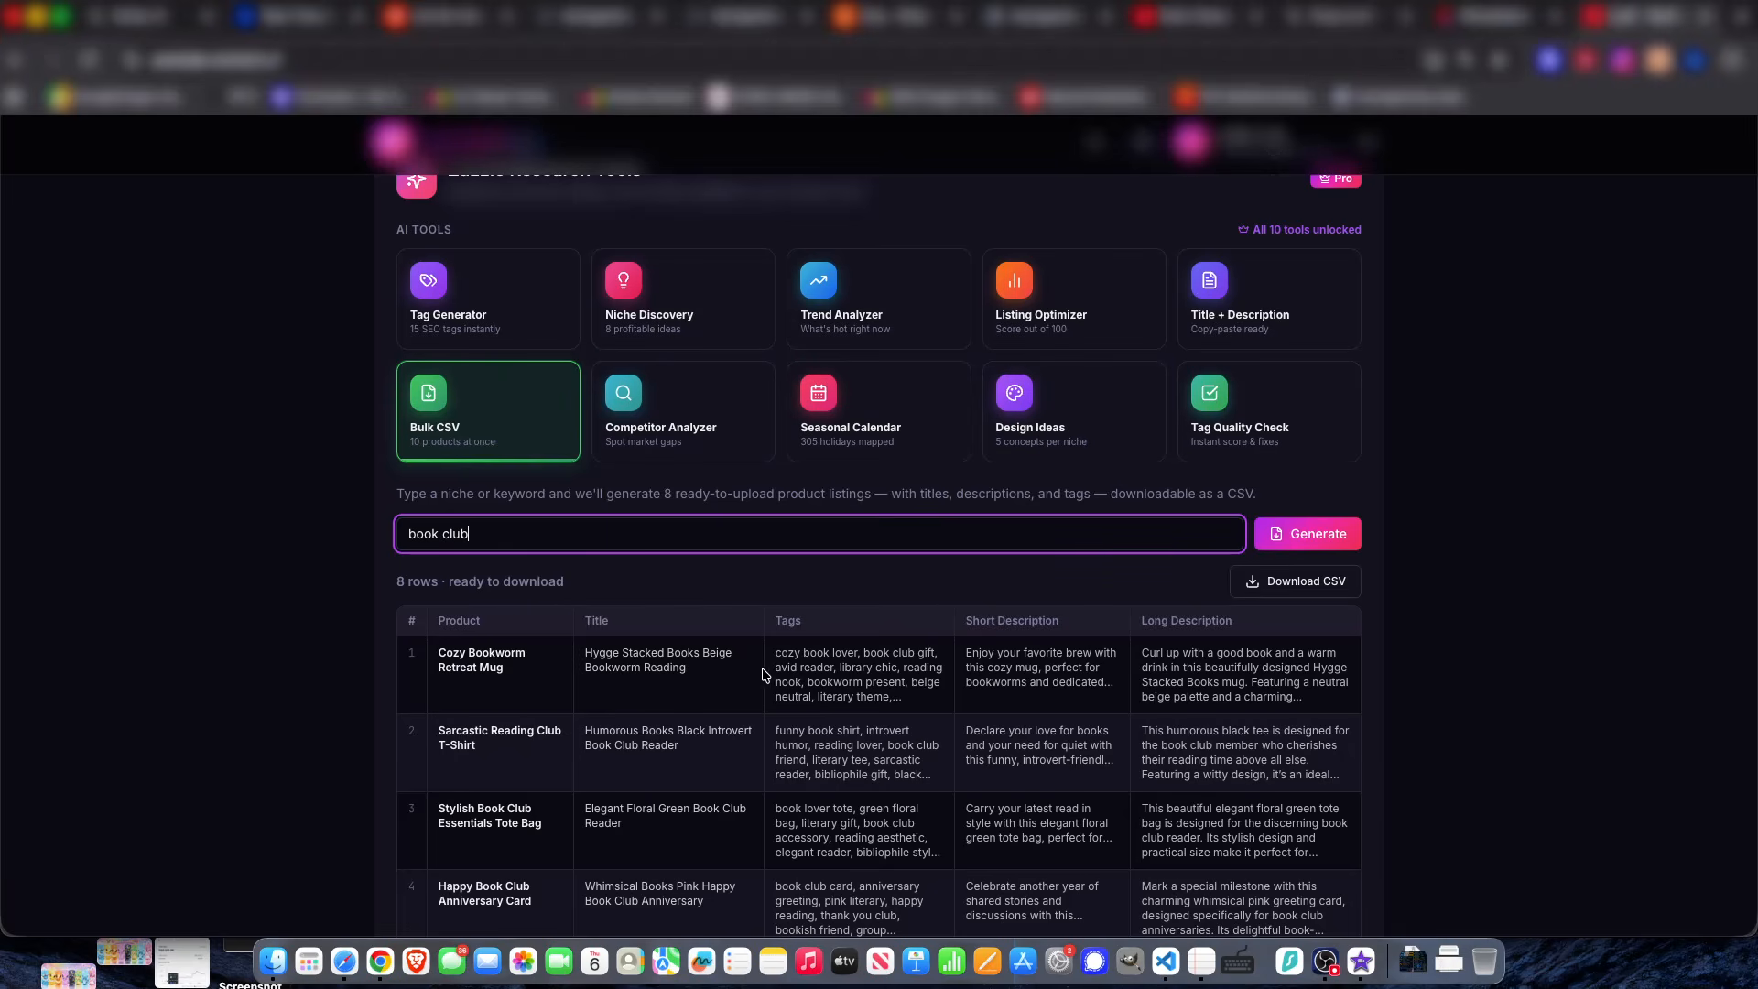
{"action": "scroll", "coordinate": [437, 595], "scroll_direction": "down", "scroll_amount": 3}
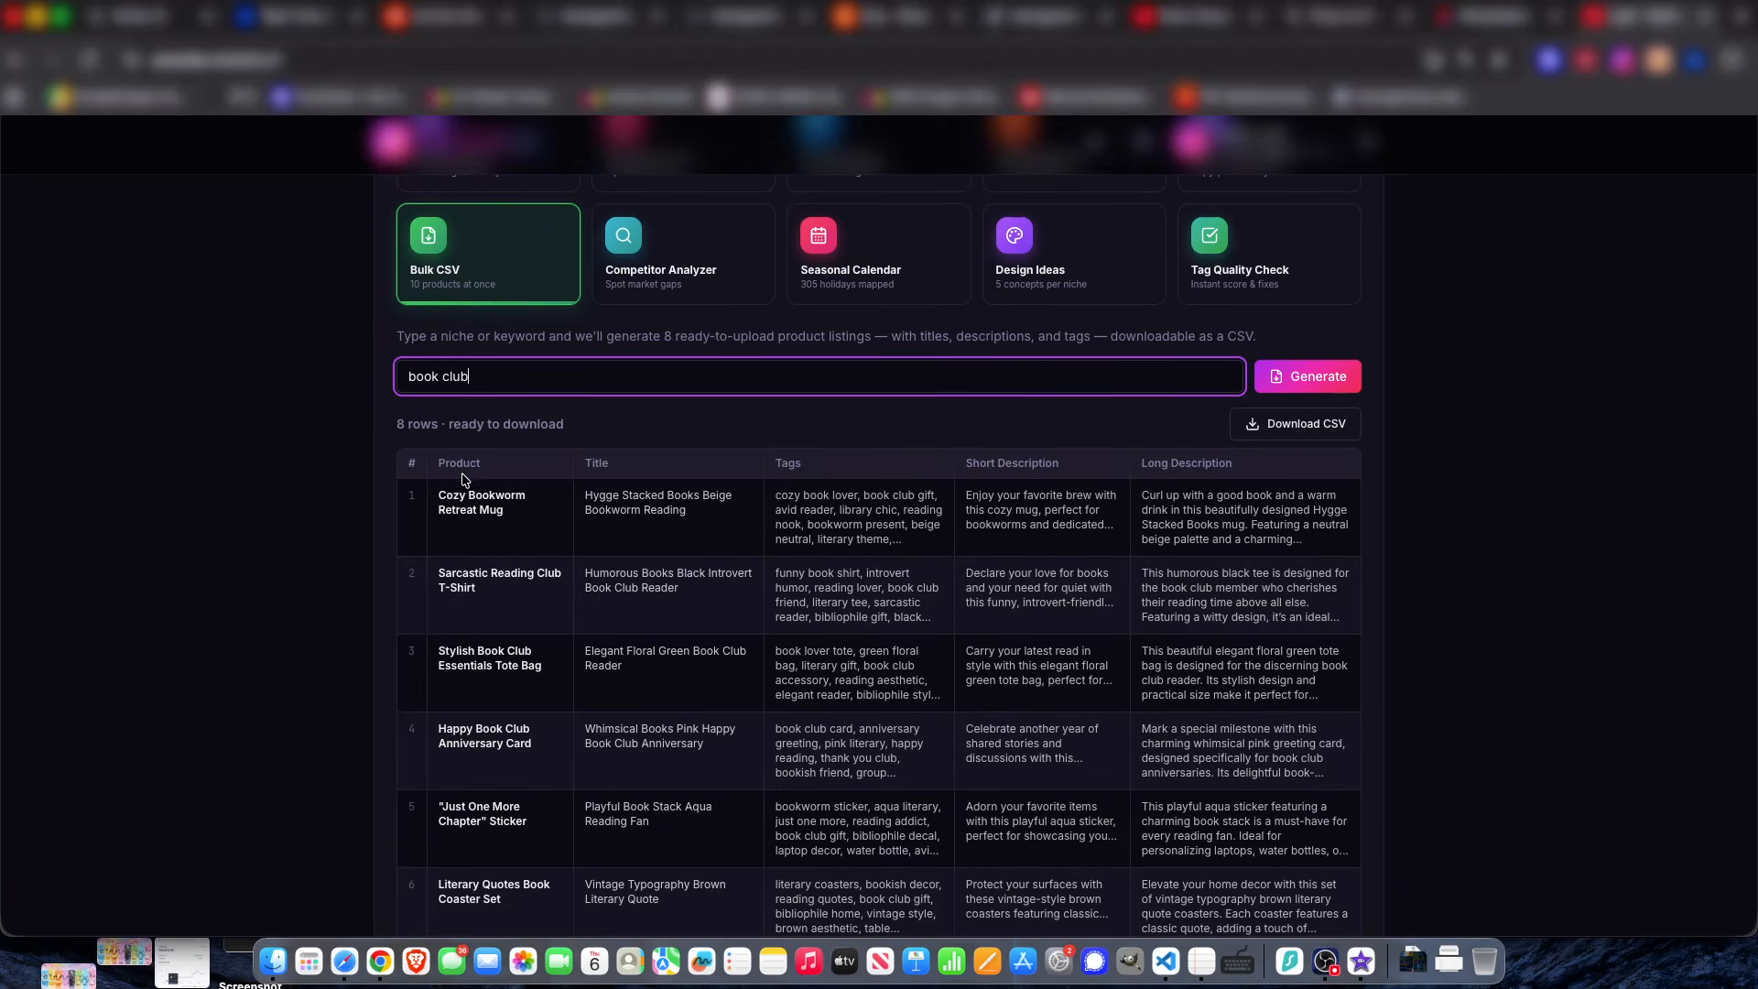
{"action": "scroll", "coordinate": [489, 618], "scroll_direction": "down", "scroll_amount": 3}
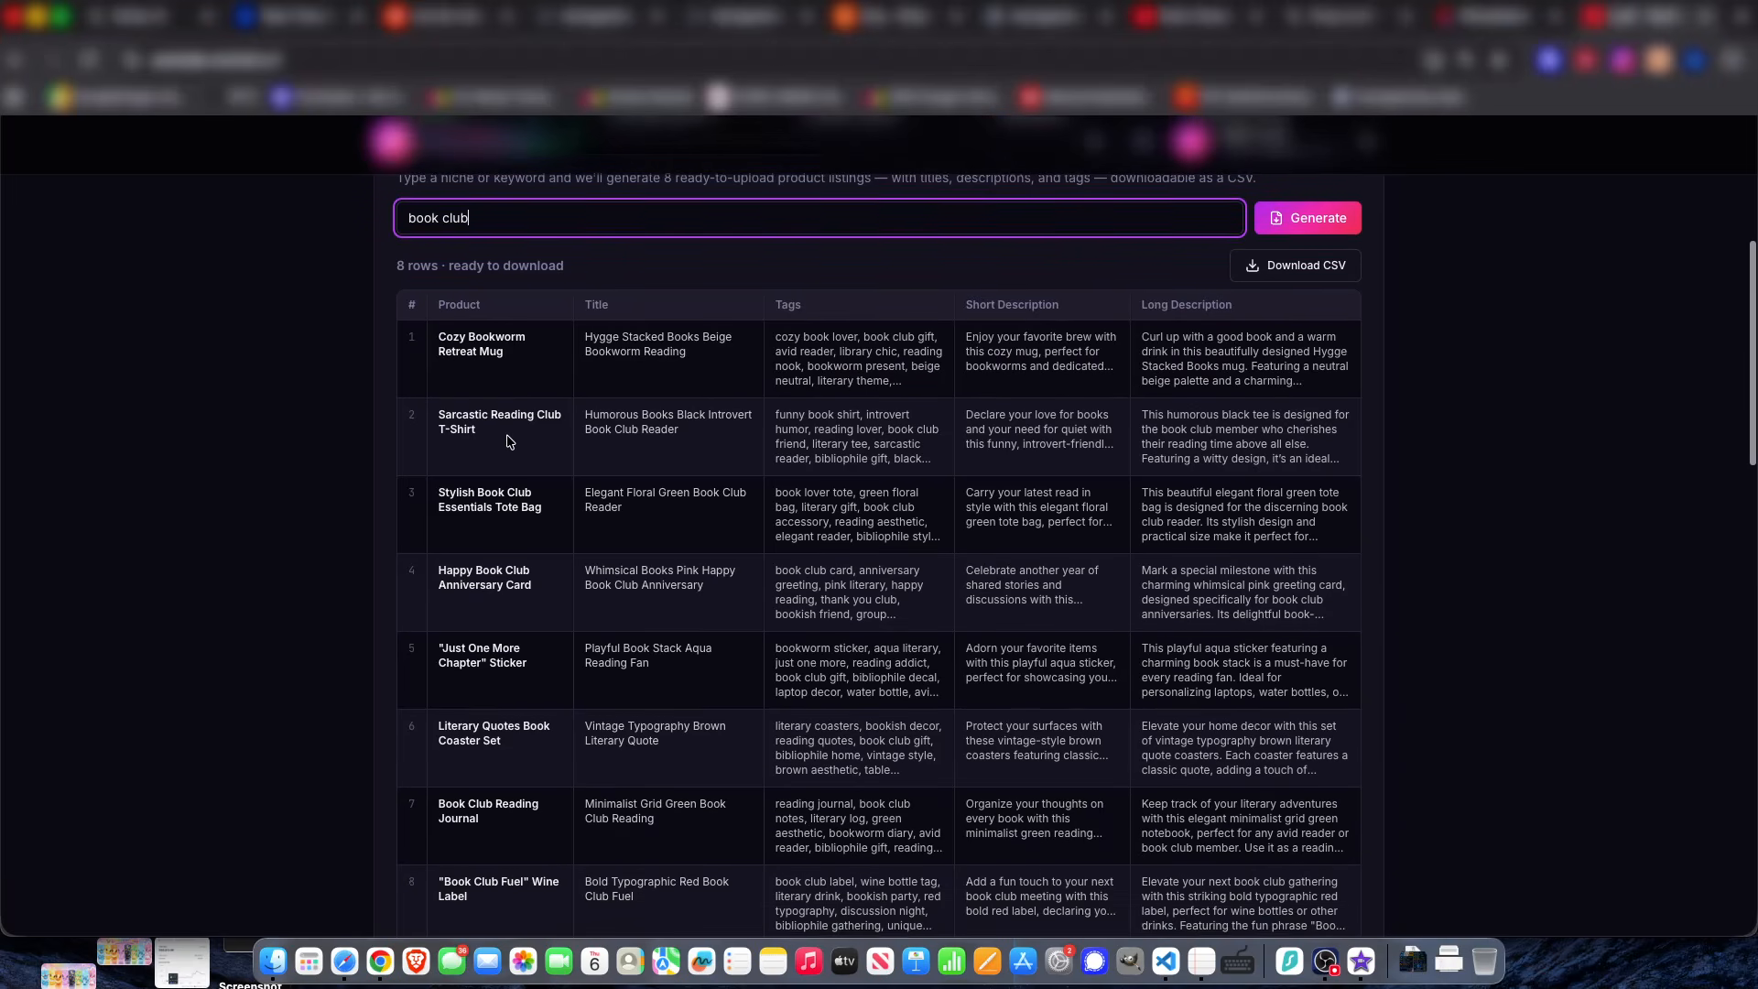
{"action": "scroll", "coordinate": [540, 513], "scroll_direction": "down", "scroll_amount": 4}
- Download the generated book club listings as a CSV file
{"action": "scroll", "coordinate": [566, 592], "scroll_direction": "up", "scroll_amount": 5}
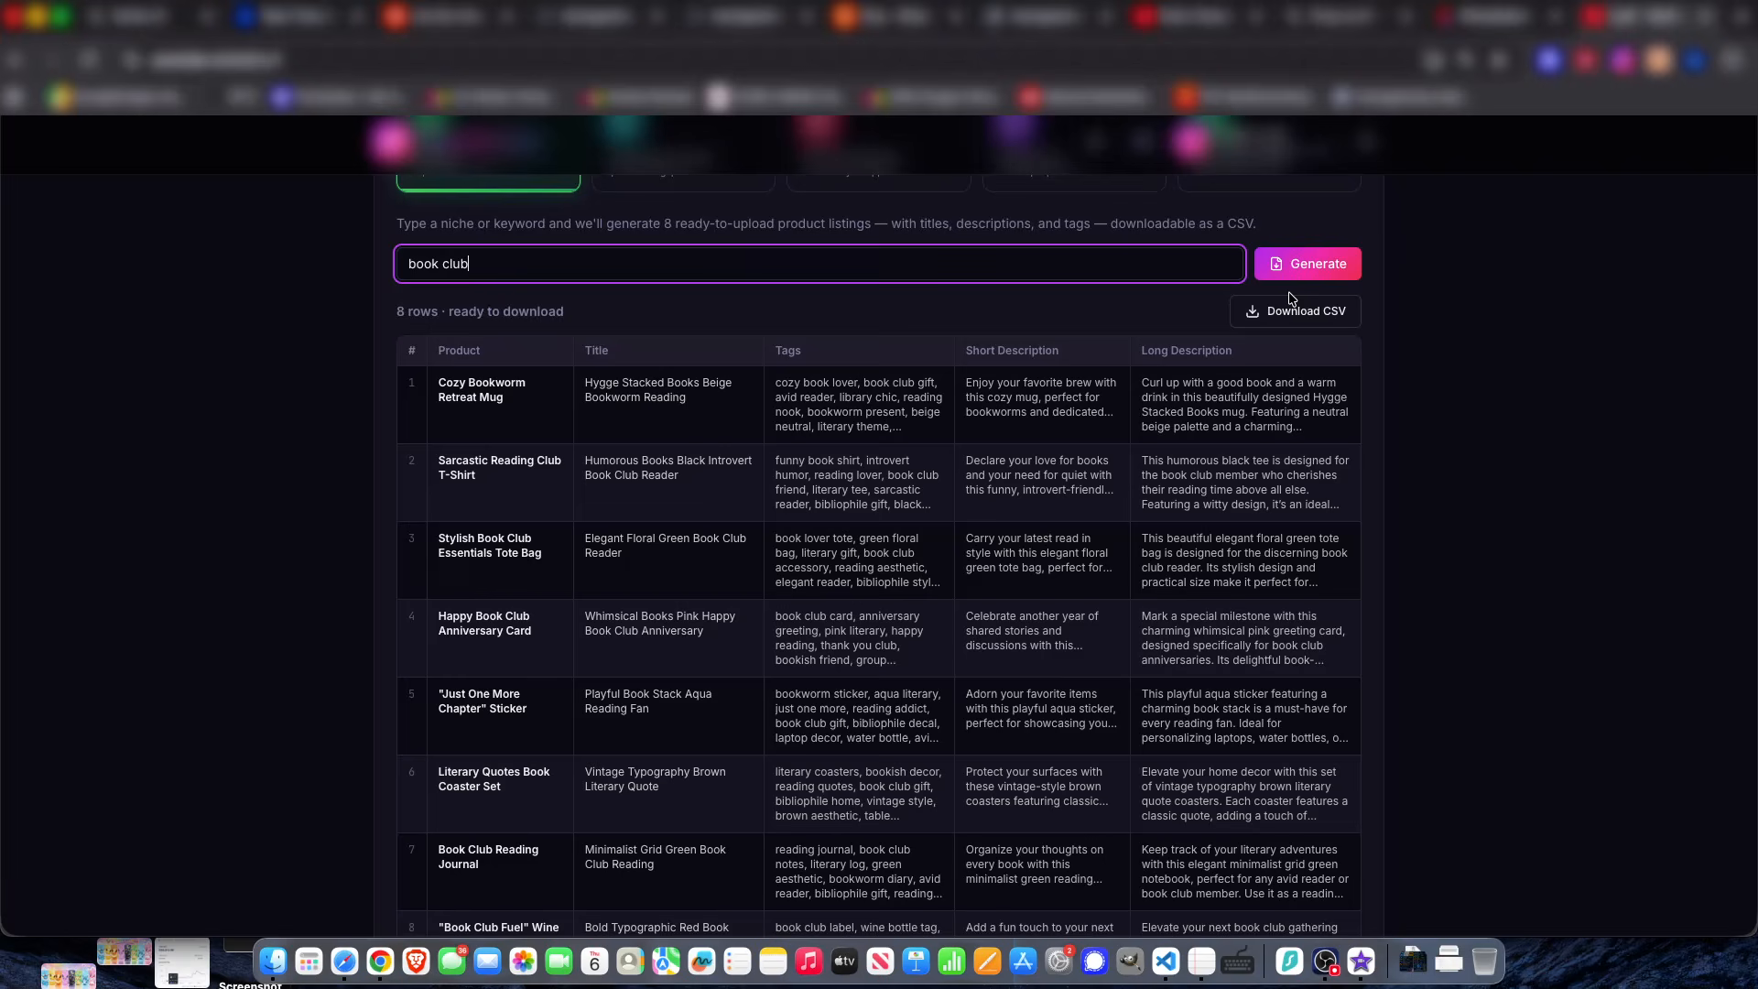
{"action": "left_click", "coordinate": [1263, 313]}
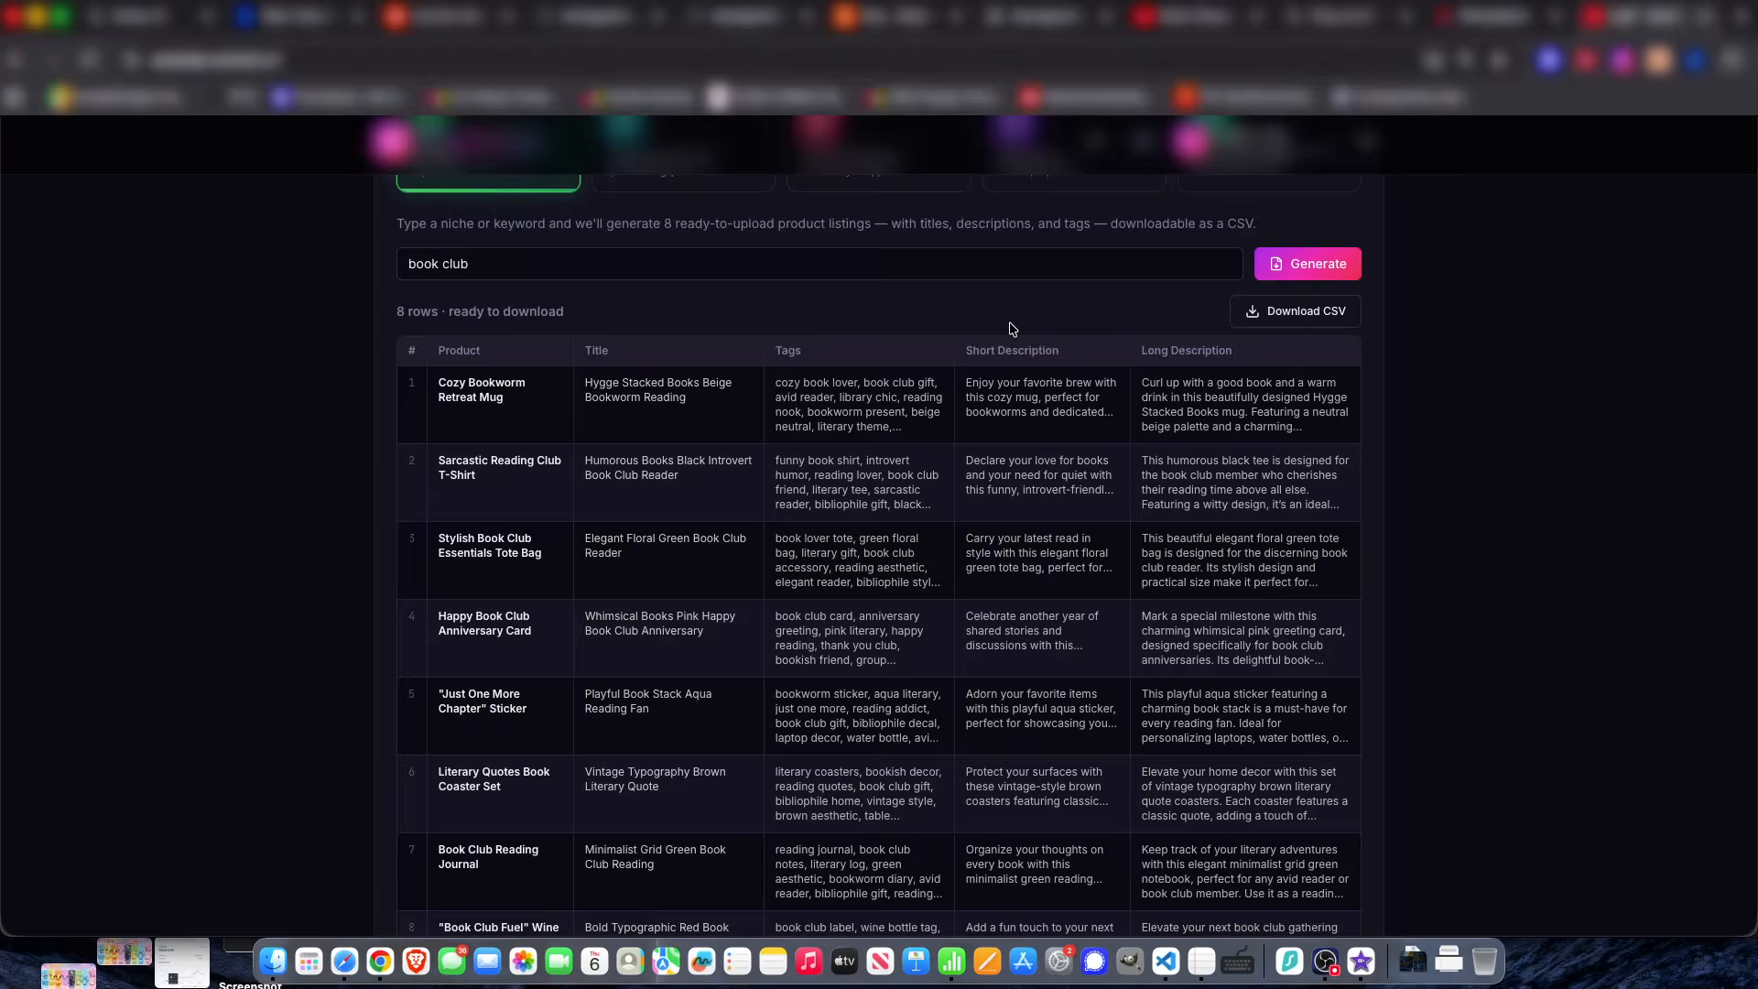
- In Numbers, examine the columns of the imported zazzle-bulk-listings table, from the titles through the descriptions to the tags
{"action": "scroll", "coordinate": [853, 414], "scroll_direction": "right", "scroll_amount": 15}
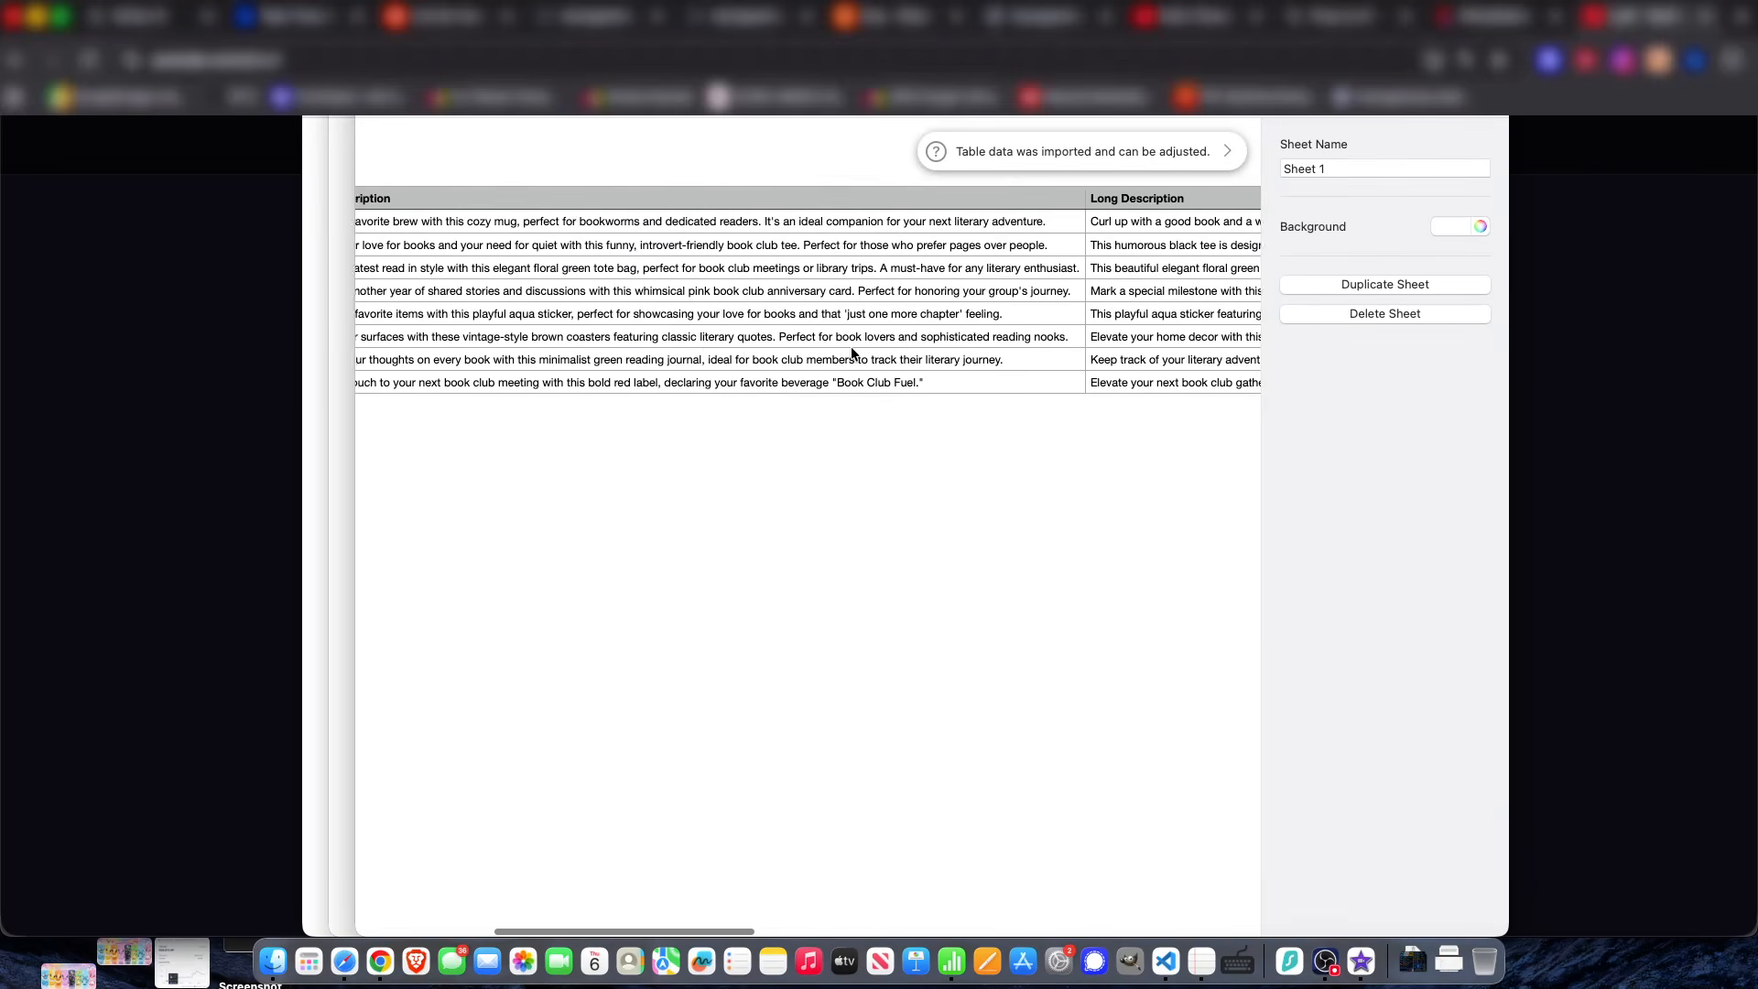
{"action": "scroll", "coordinate": [850, 348], "scroll_direction": "right", "scroll_amount": 5}
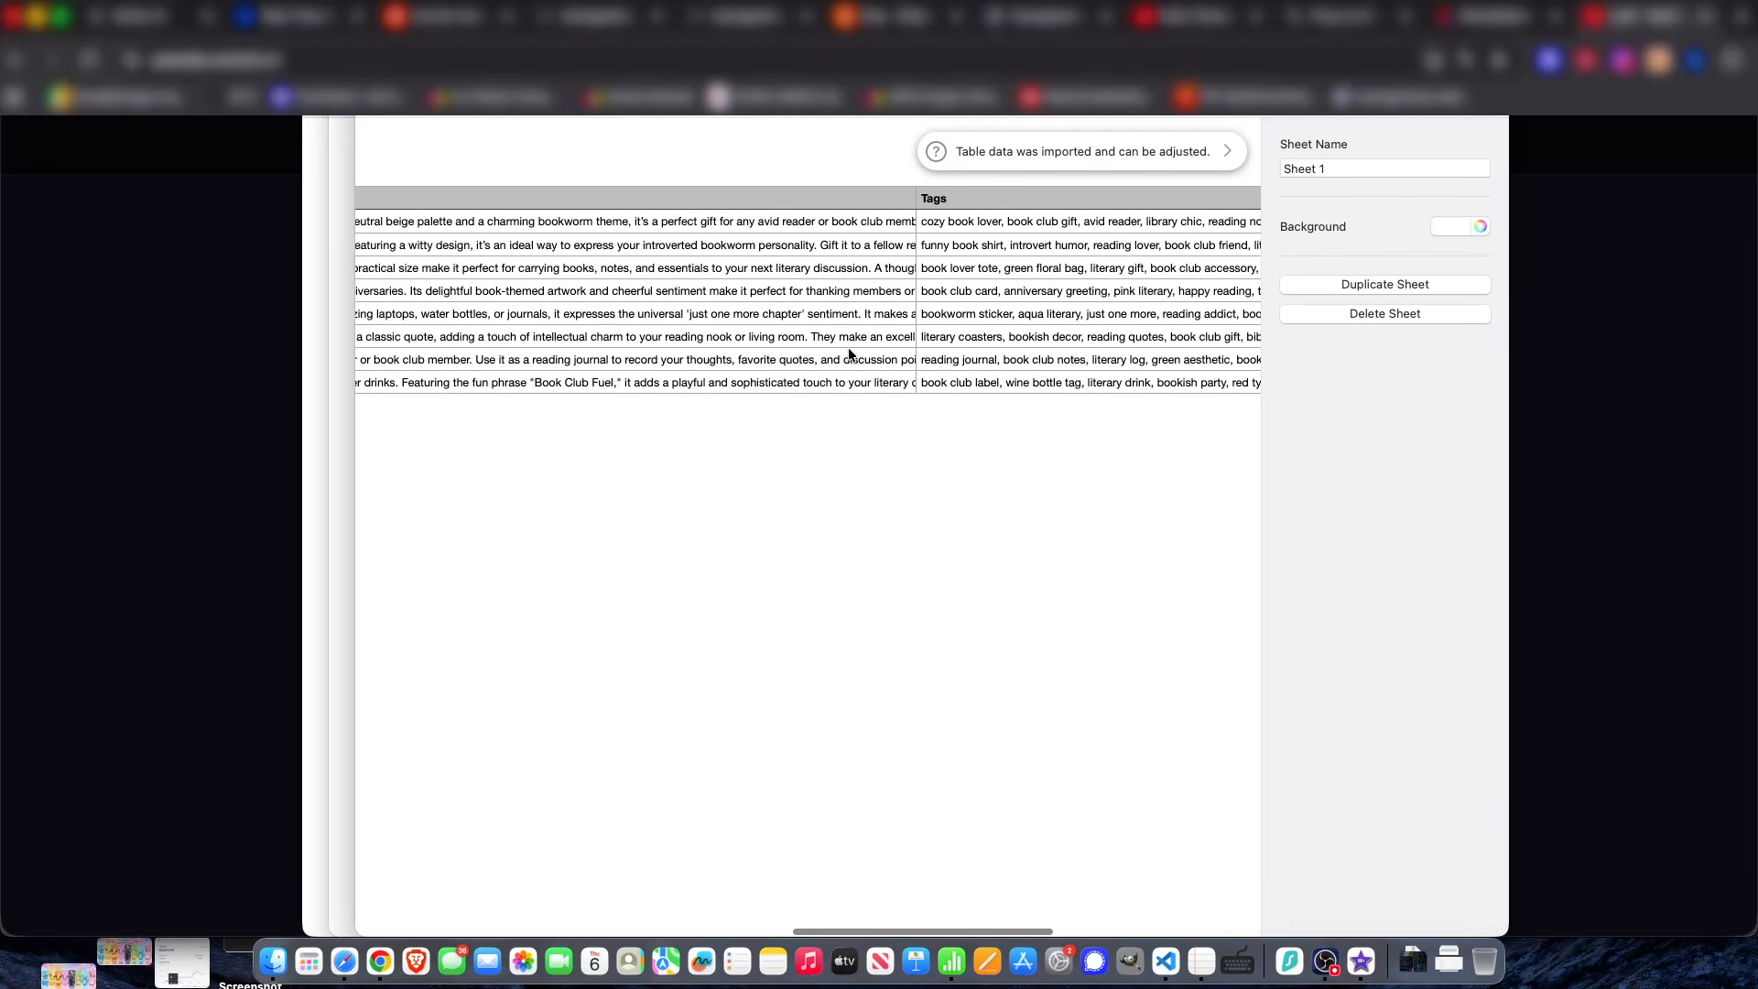
{"action": "left_click", "coordinate": [914, 195]}
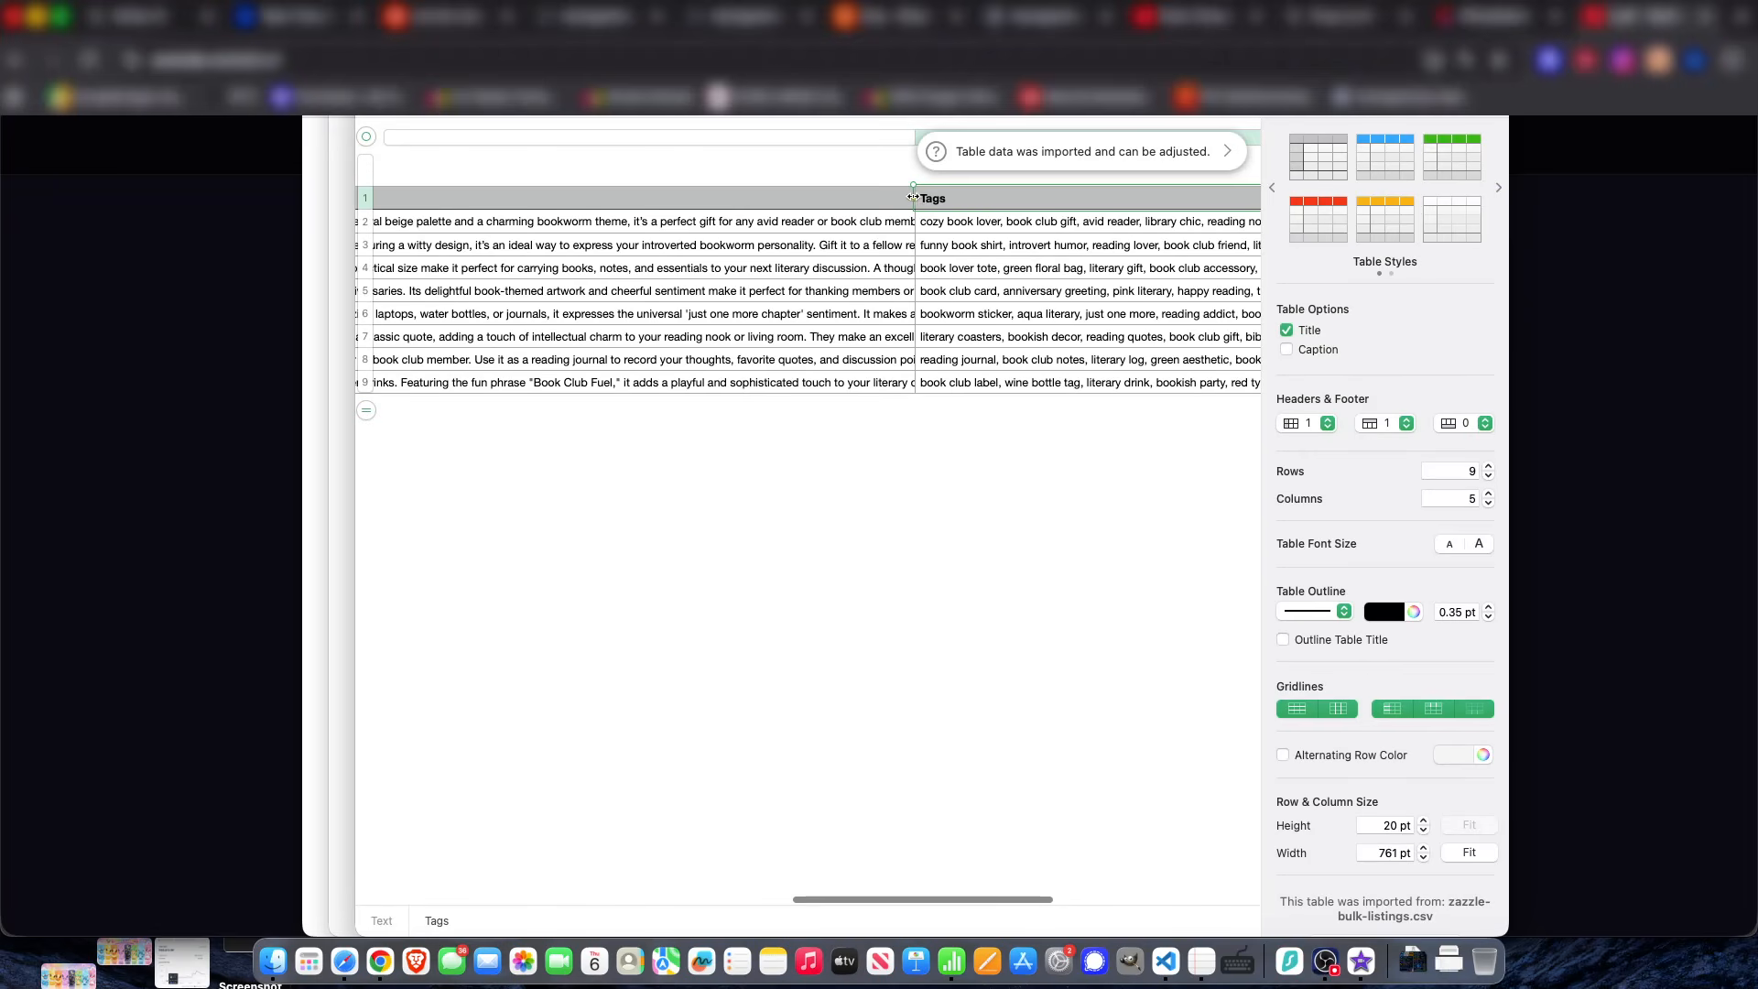
{"action": "left_click", "coordinate": [890, 514]}
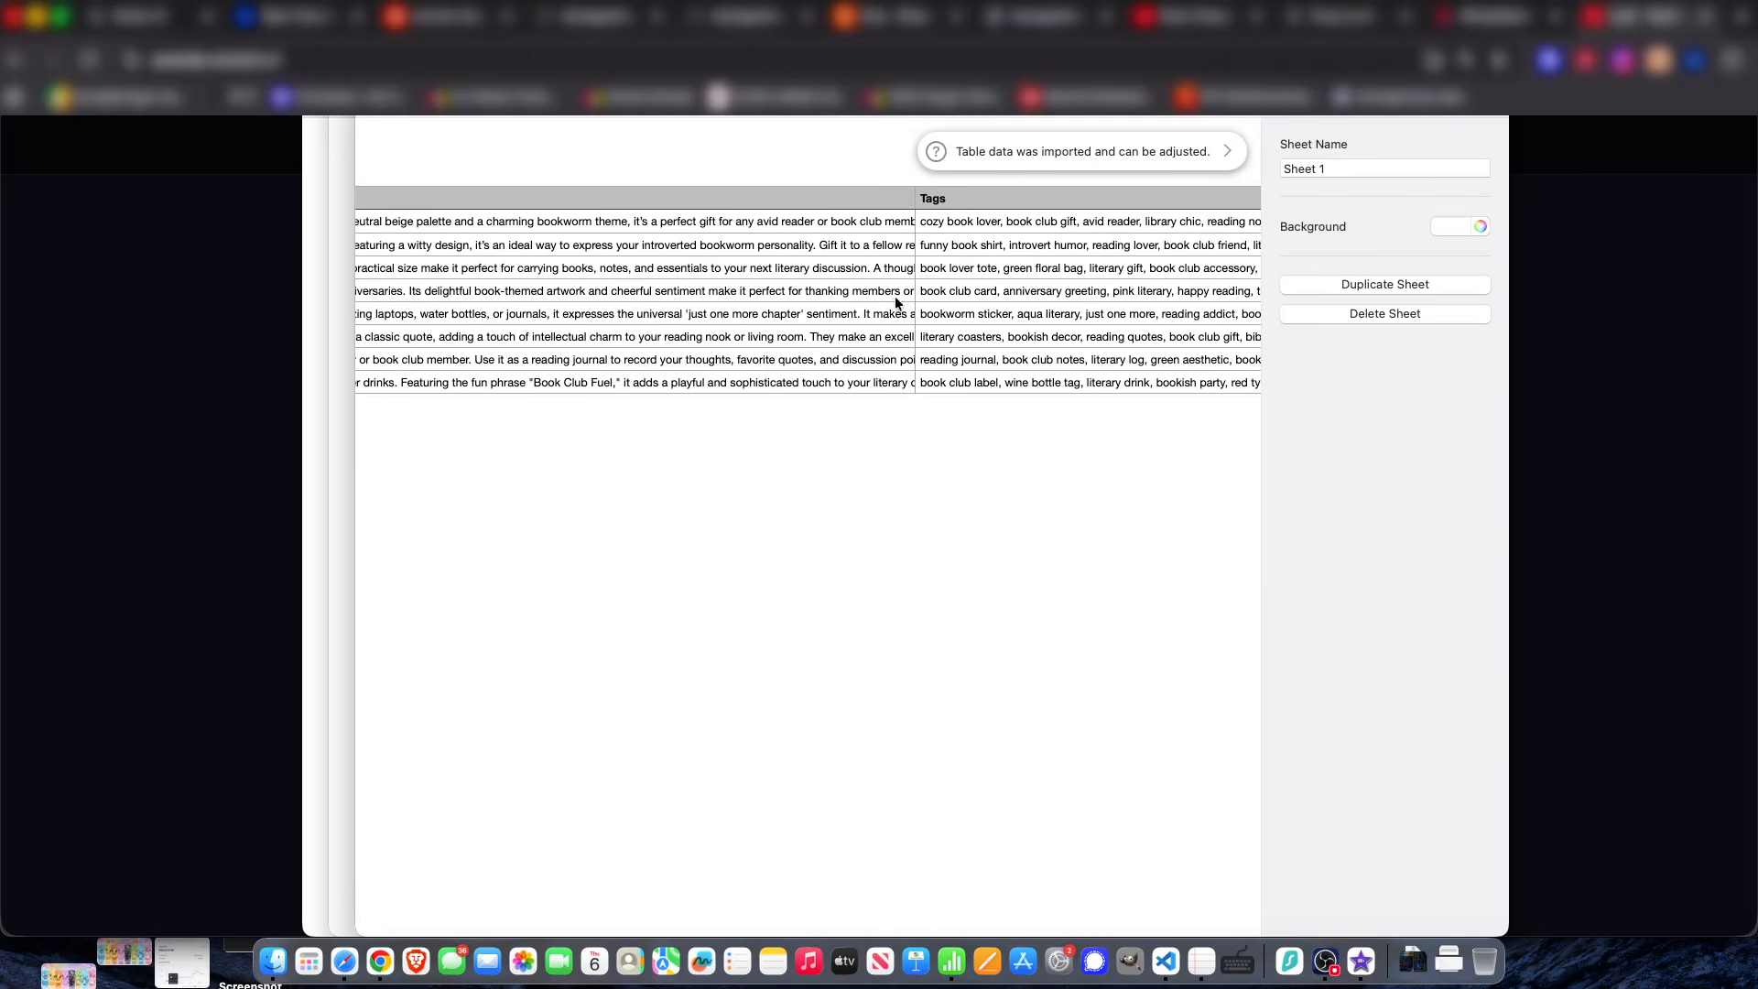
{"action": "left_click", "coordinate": [916, 194]}
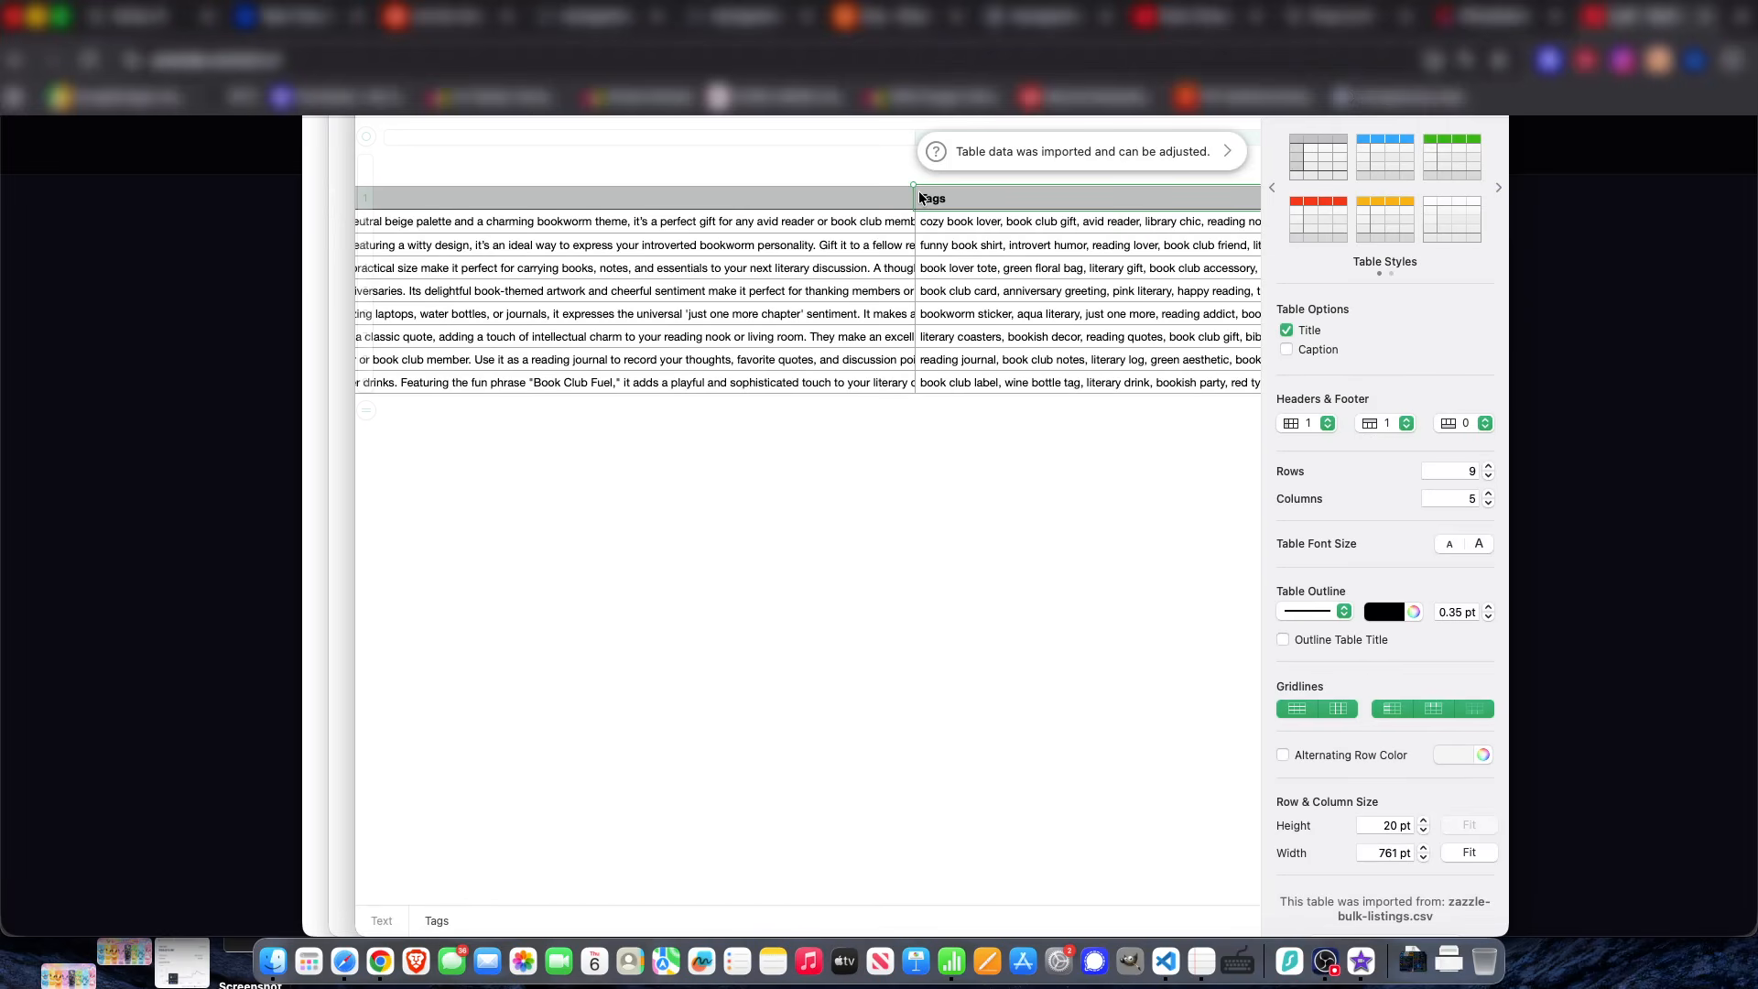
{"action": "left_click", "coordinate": [599, 517]}
{"action": "scroll", "coordinate": [544, 337], "scroll_direction": "left", "scroll_amount": 15}
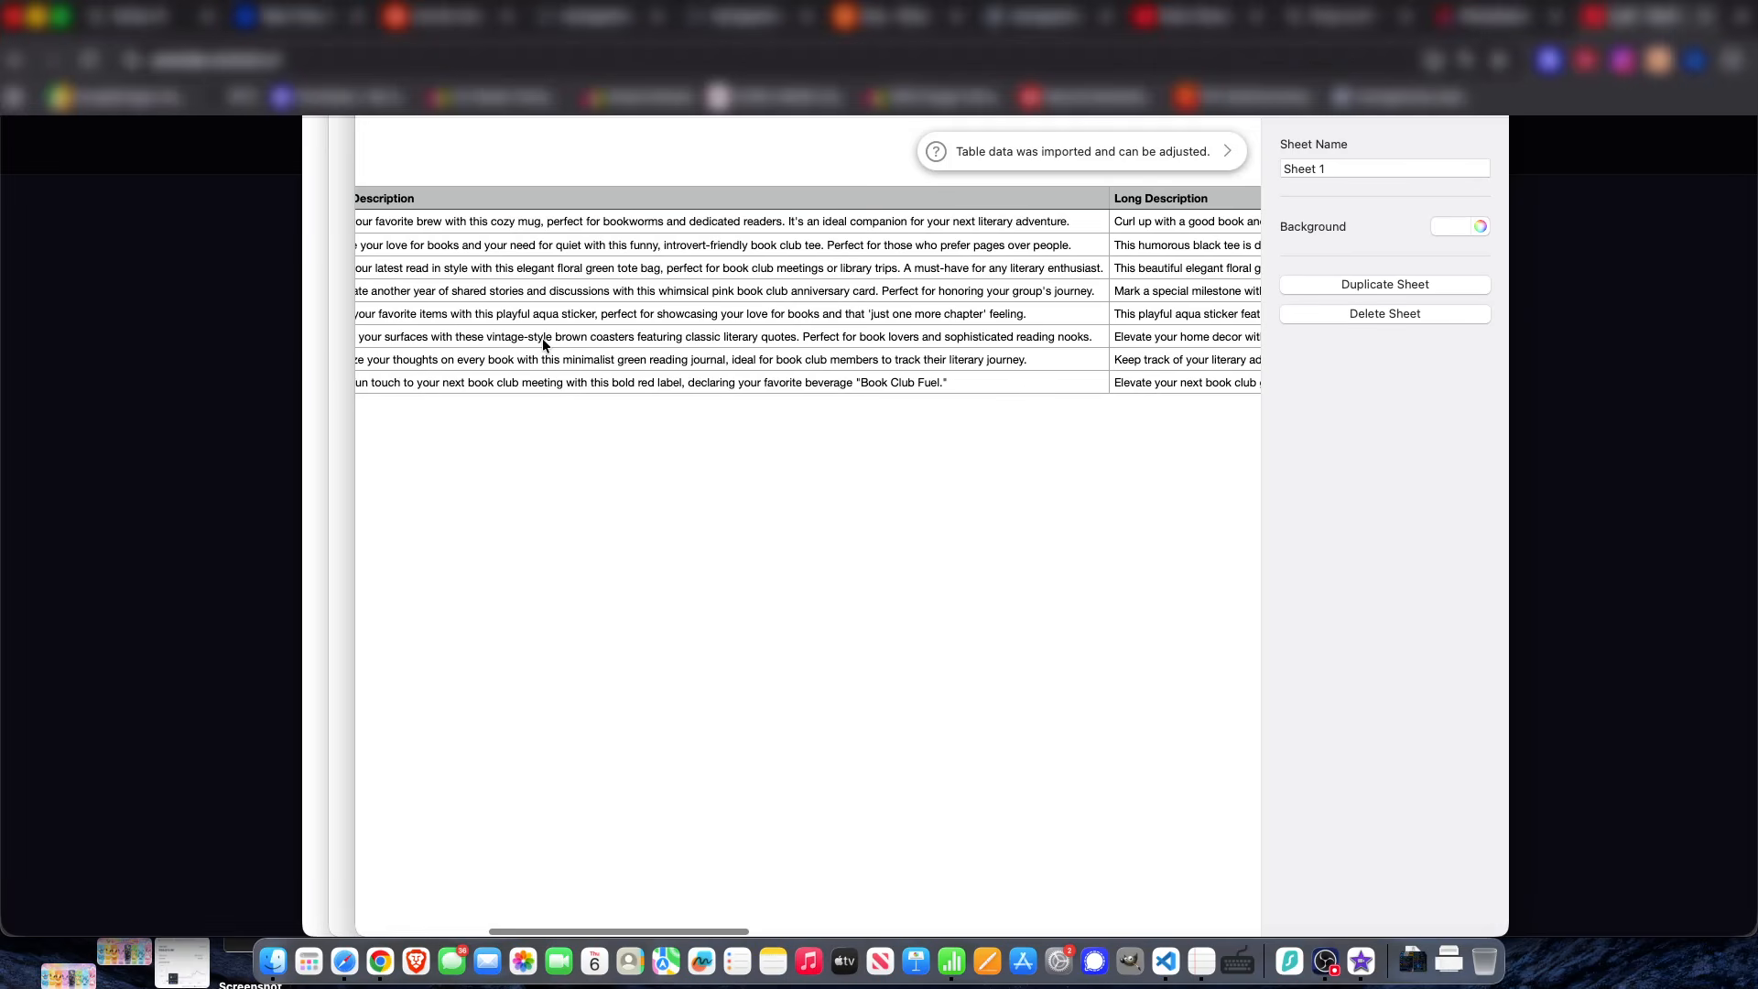
{"action": "scroll", "coordinate": [544, 343], "scroll_direction": "left", "scroll_amount": 10}
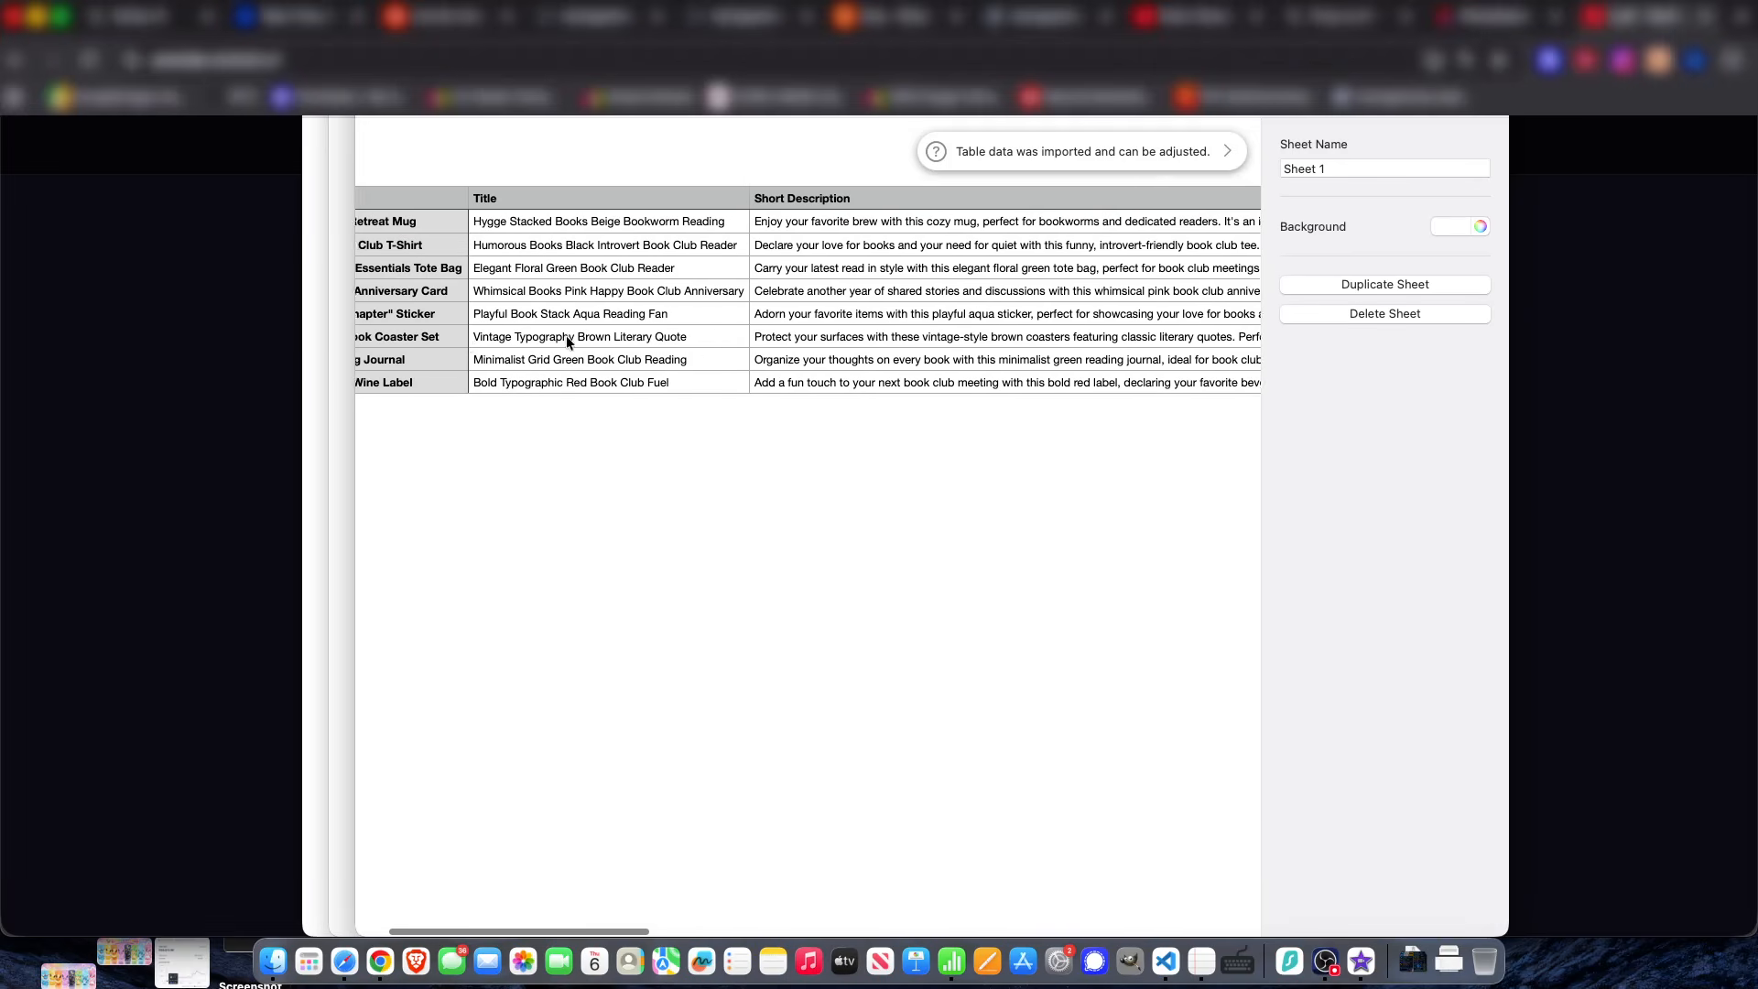
{"action": "scroll", "coordinate": [935, 382], "scroll_direction": "right", "scroll_amount": 20}
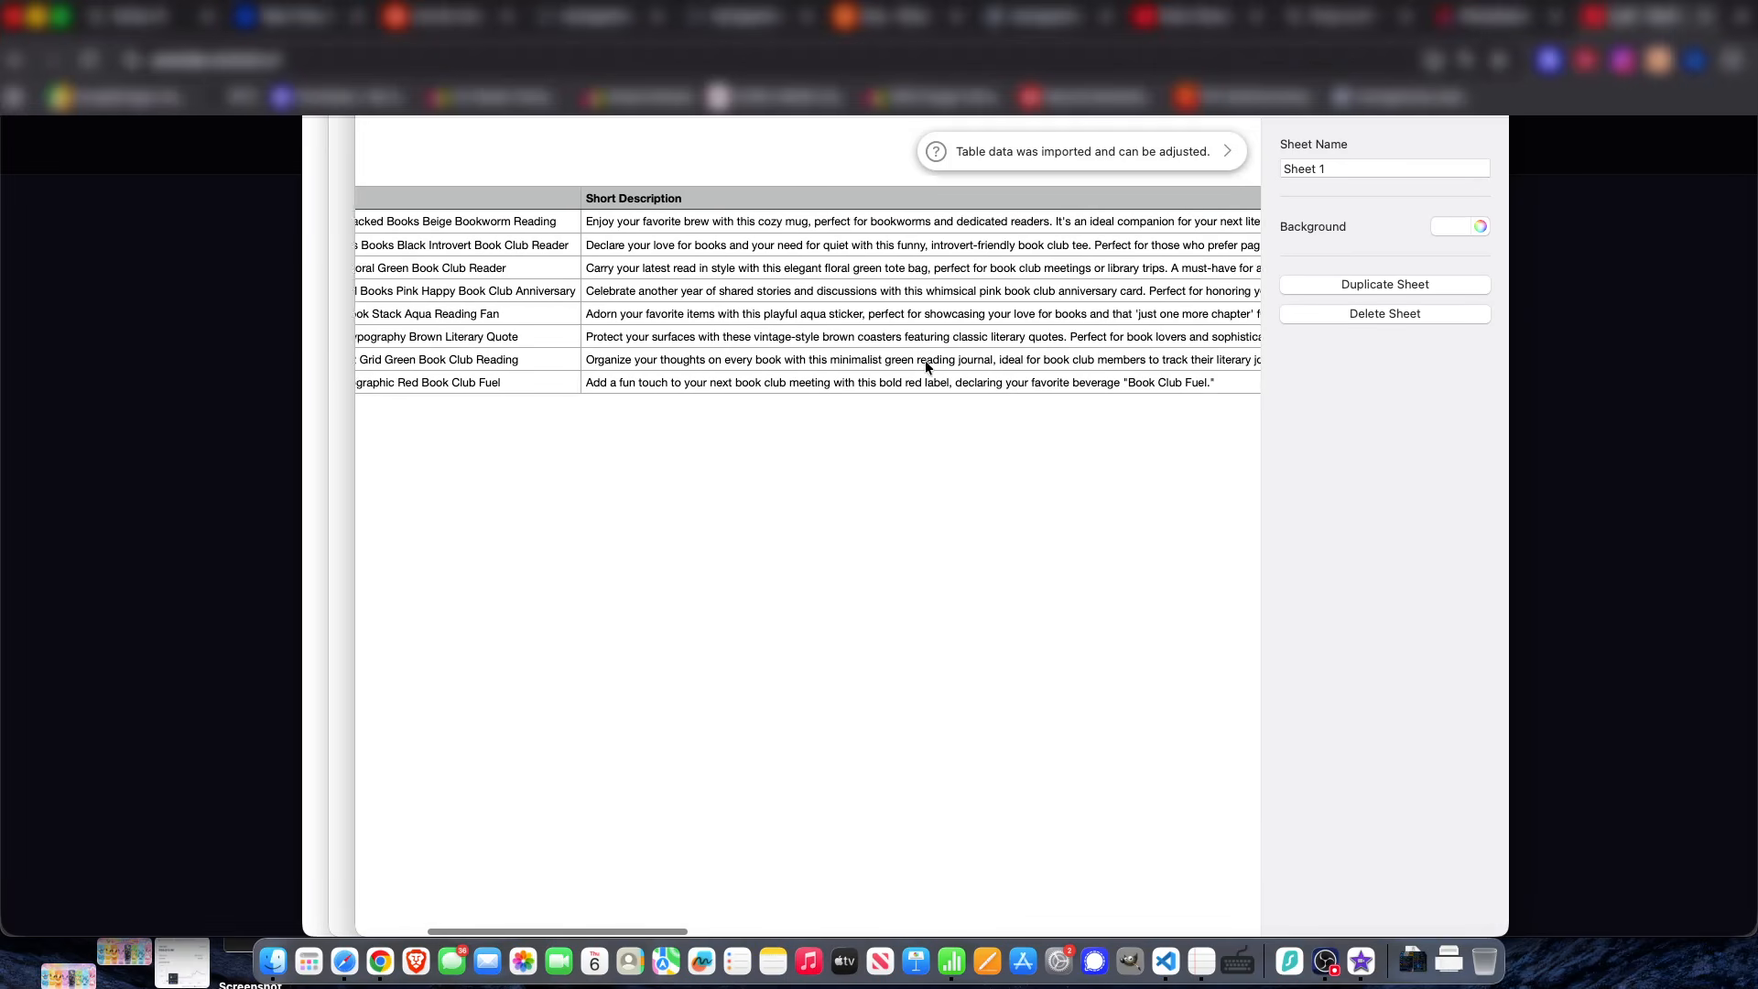
{"action": "scroll", "coordinate": [923, 359], "scroll_direction": "left", "scroll_amount": 15}
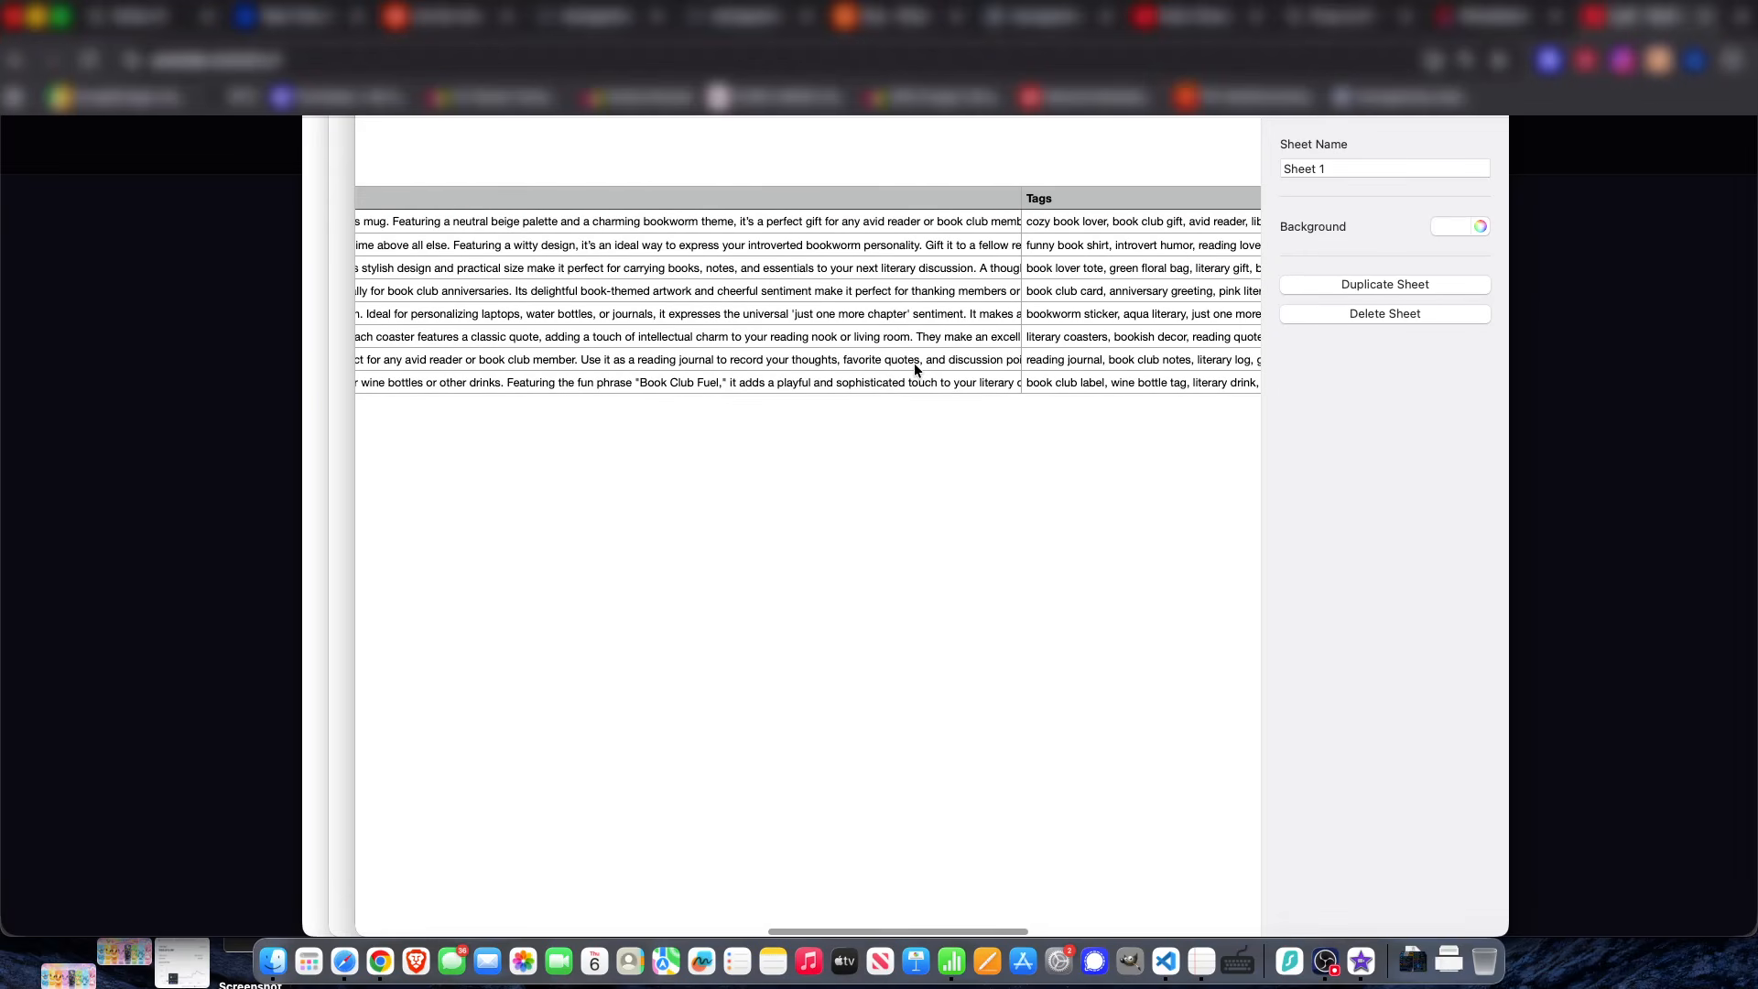
{"action": "scroll", "coordinate": [914, 362], "scroll_direction": "left", "scroll_amount": 6}
- Open the Long Description cell of the "Just One More Chapter" sticker and read its full text to the end
{"action": "left_click", "coordinate": [865, 346]}
{"action": "double_click", "coordinate": [870, 314]}
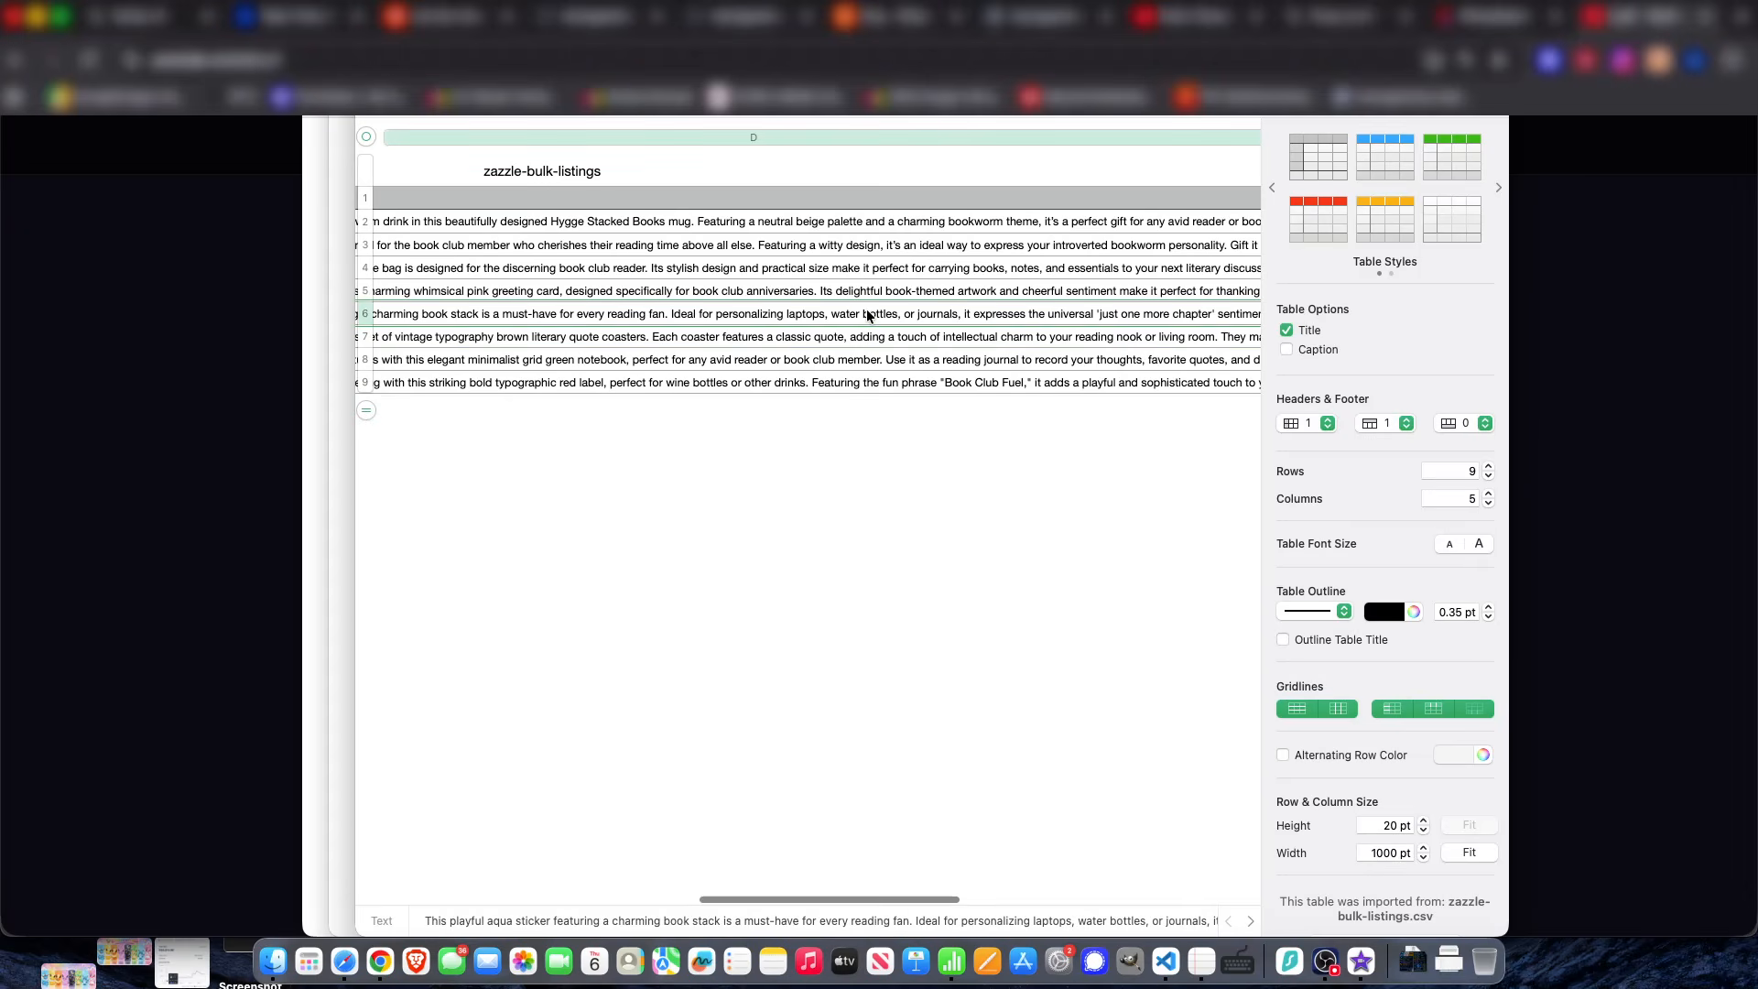
{"action": "scroll", "coordinate": [864, 311], "scroll_direction": "right", "scroll_amount": 5}
{"action": "left_click_drag", "start_coordinate": [732, 314], "coordinate": [1260, 329]}
{"action": "scroll", "coordinate": [1079, 342], "scroll_direction": "right", "scroll_amount": 5}
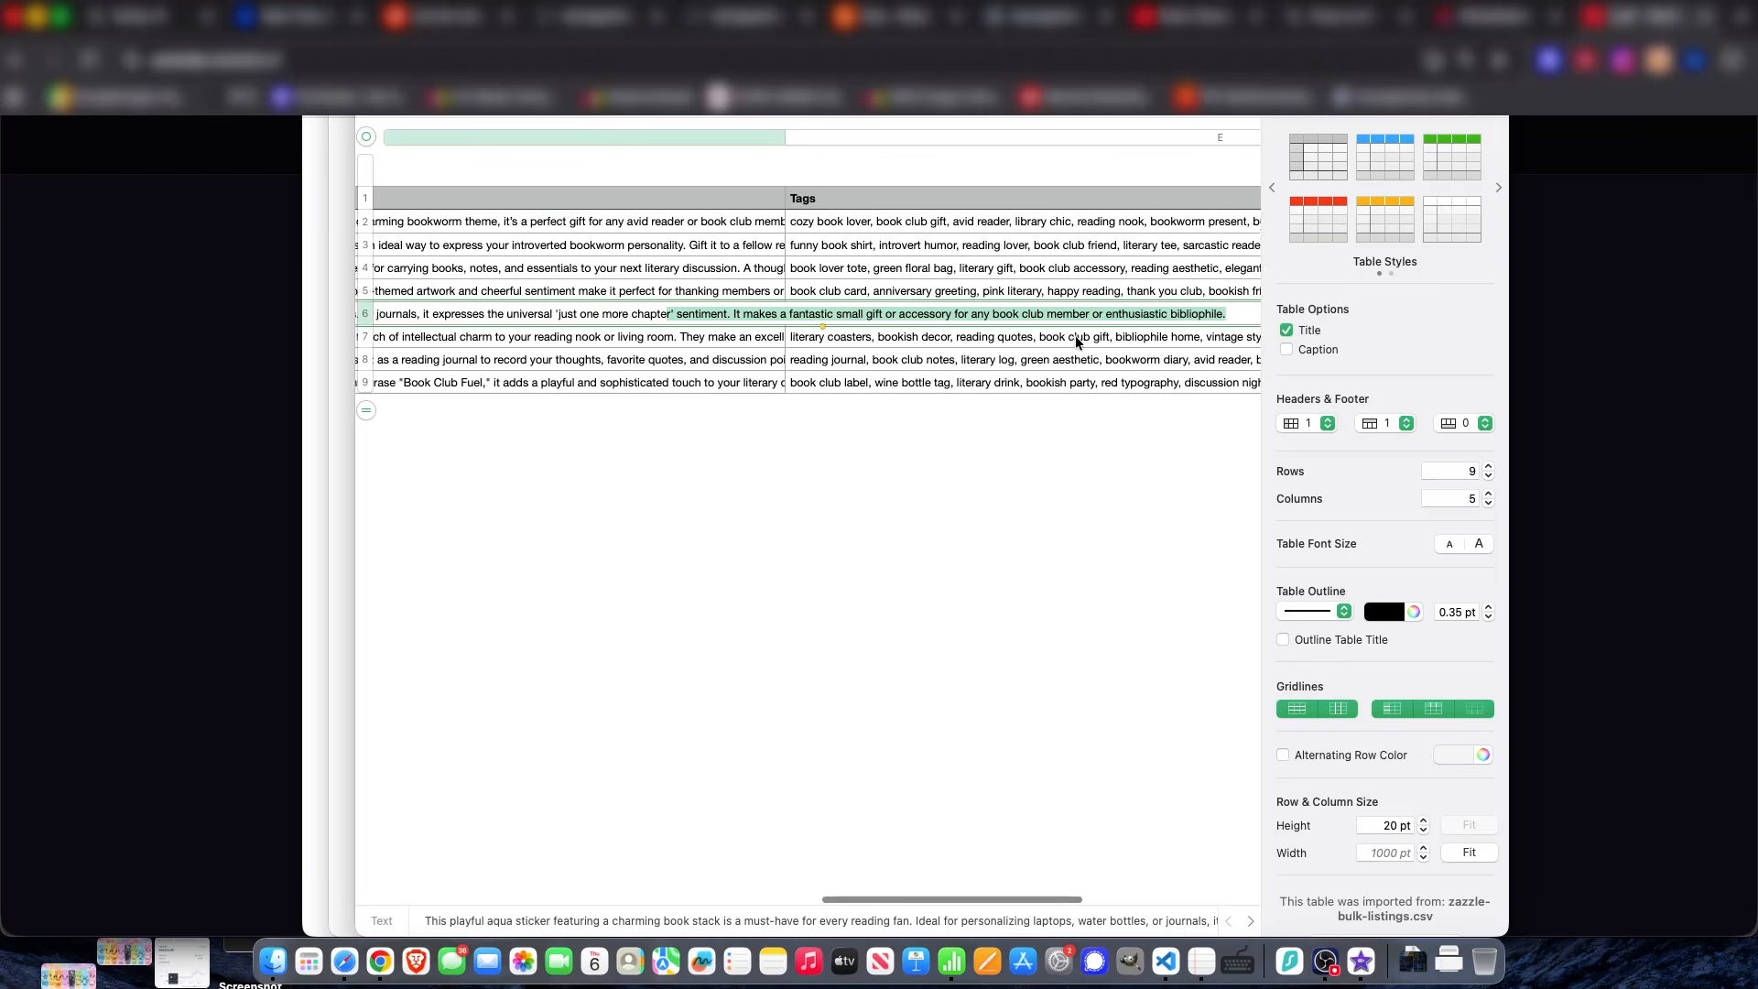
{"action": "left_click", "coordinate": [540, 401]}
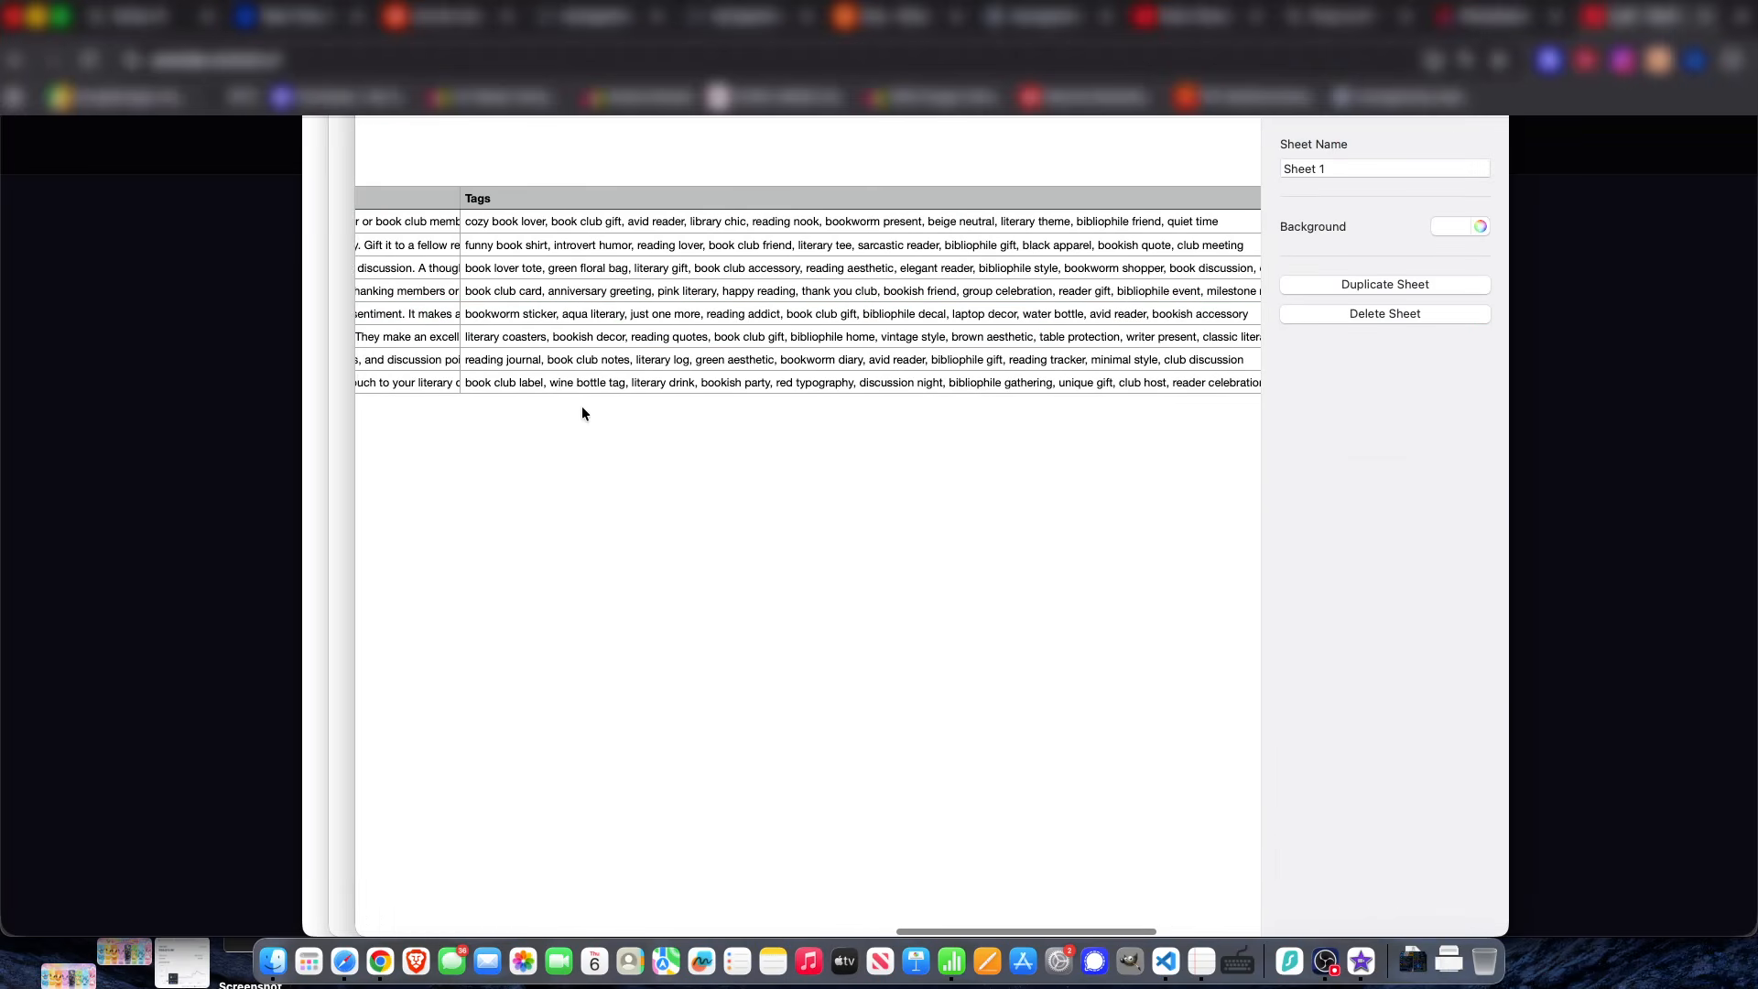
{"action": "scroll", "coordinate": [666, 398], "scroll_direction": "left", "scroll_amount": 5}
{"action": "double_click", "coordinate": [619, 318]}
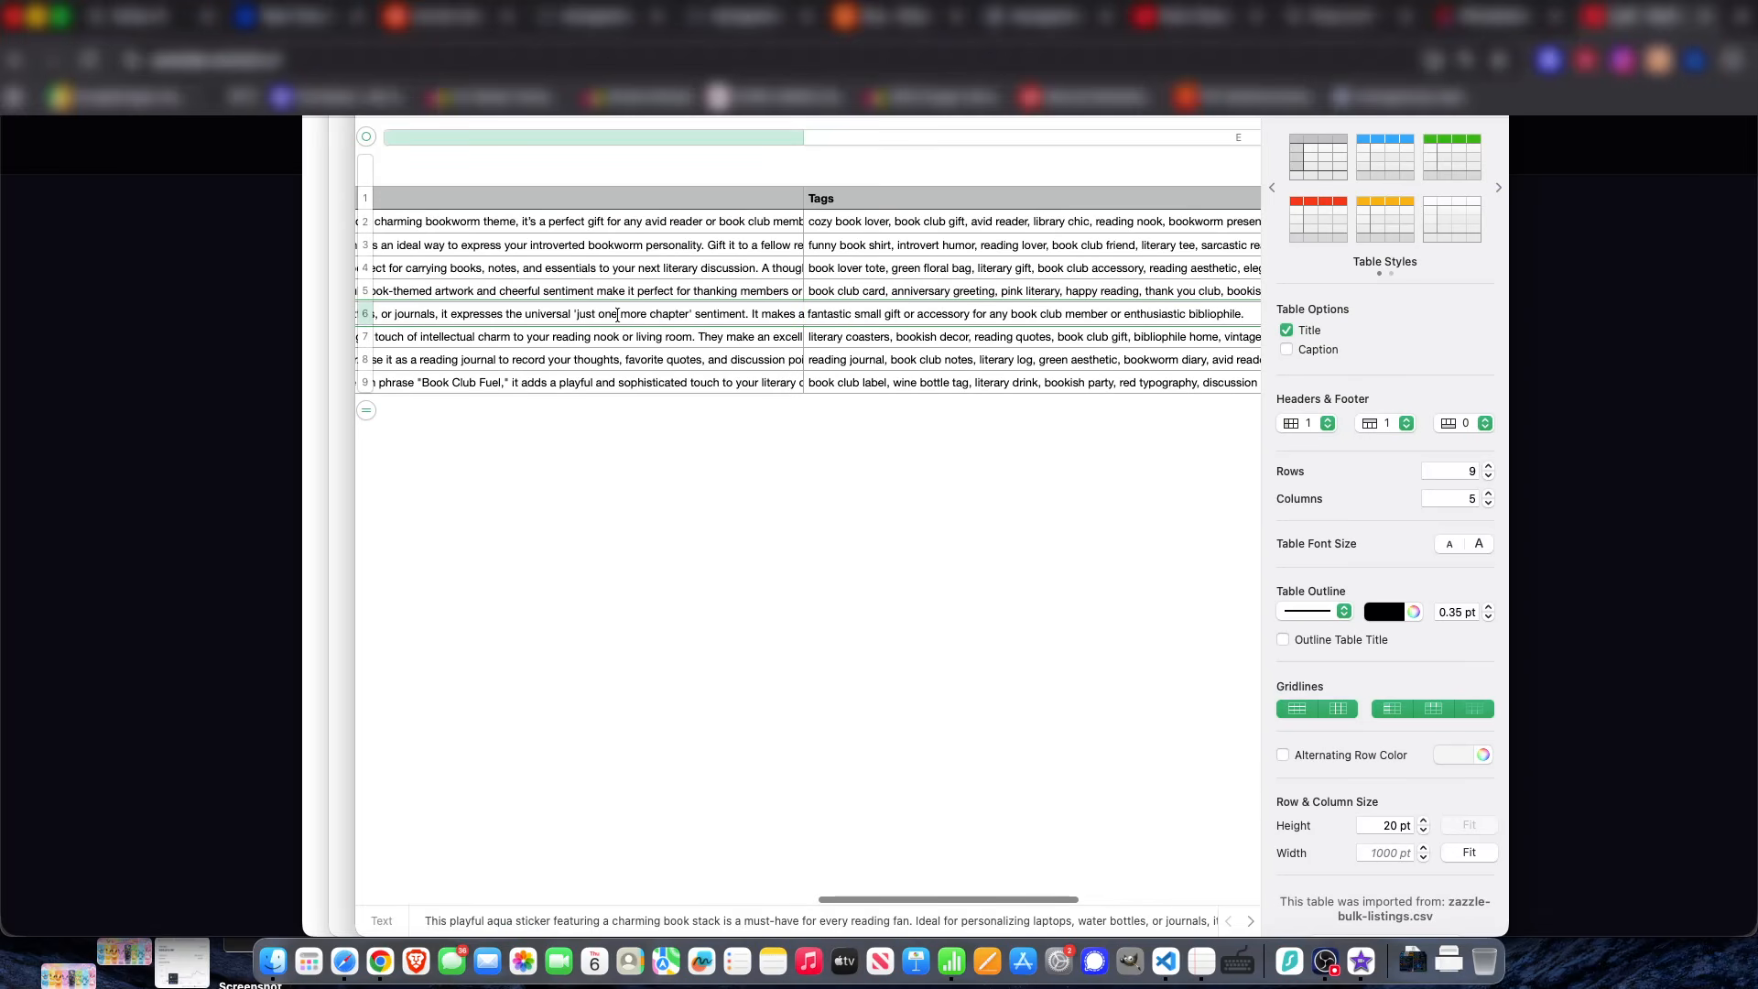
{"action": "double_click", "coordinate": [818, 316]}
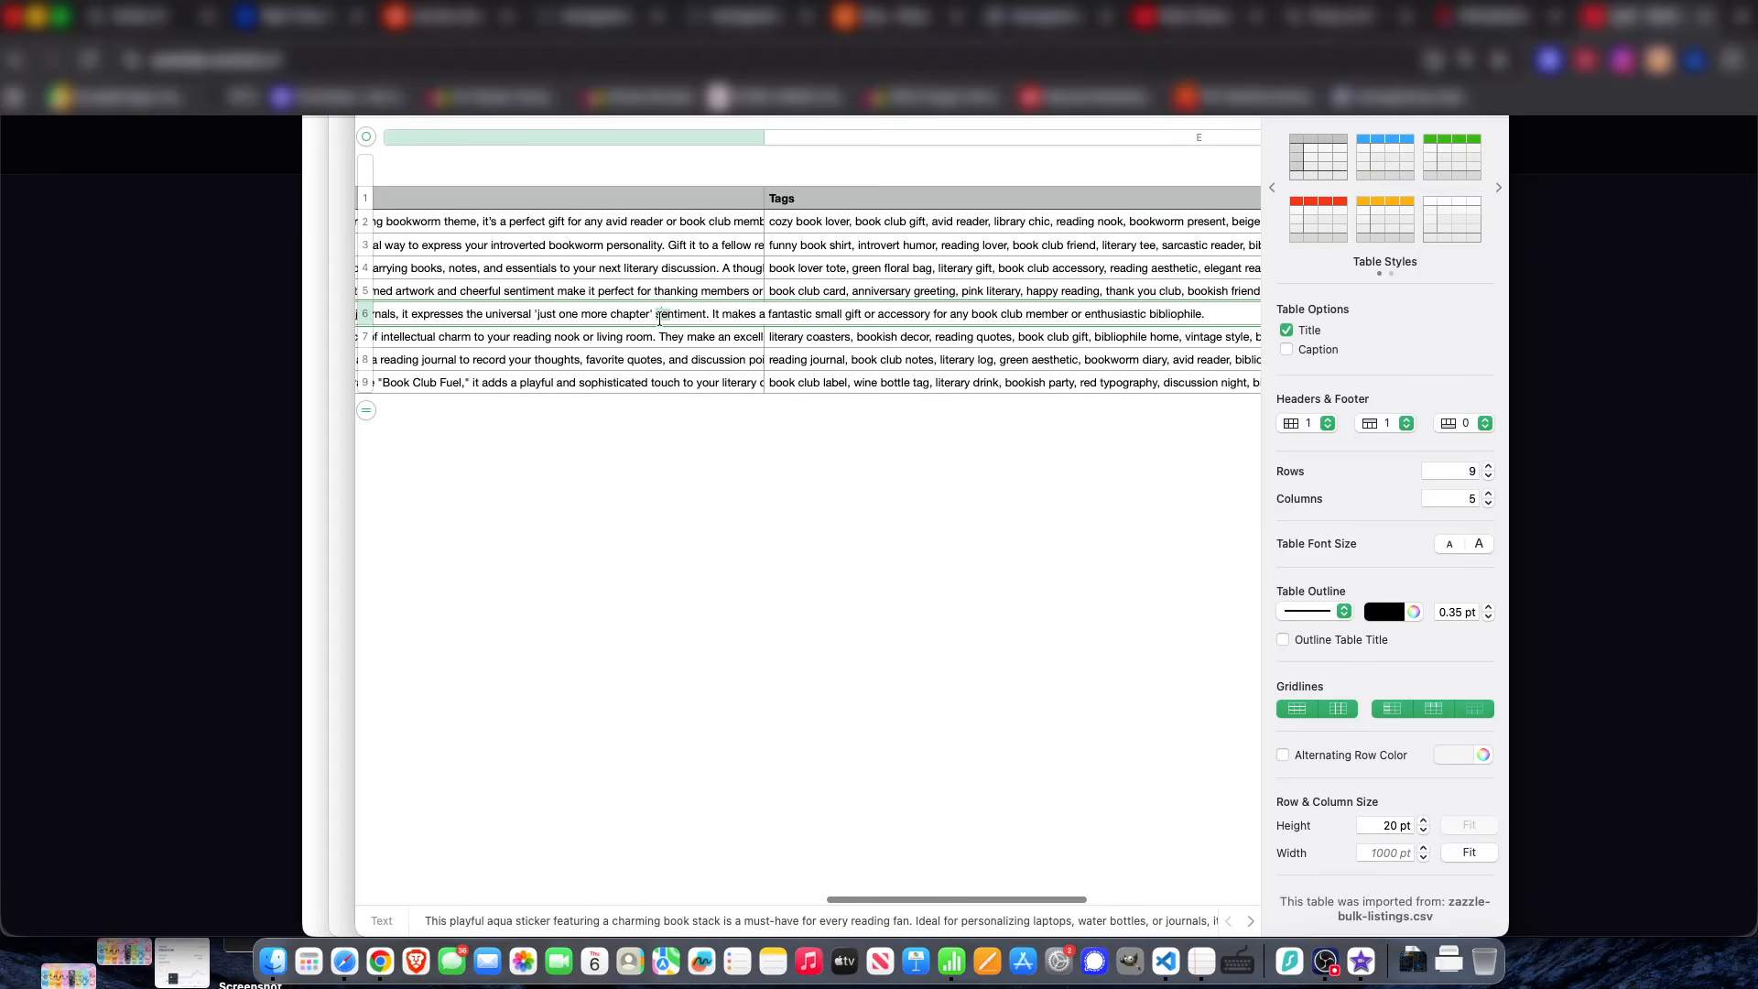
{"action": "double_click", "coordinate": [662, 314]}
- Read the full Long Description text of the "Book Club Fuel" wine label and the Literary Quotes coaster set
{"action": "double_click", "coordinate": [647, 378]}
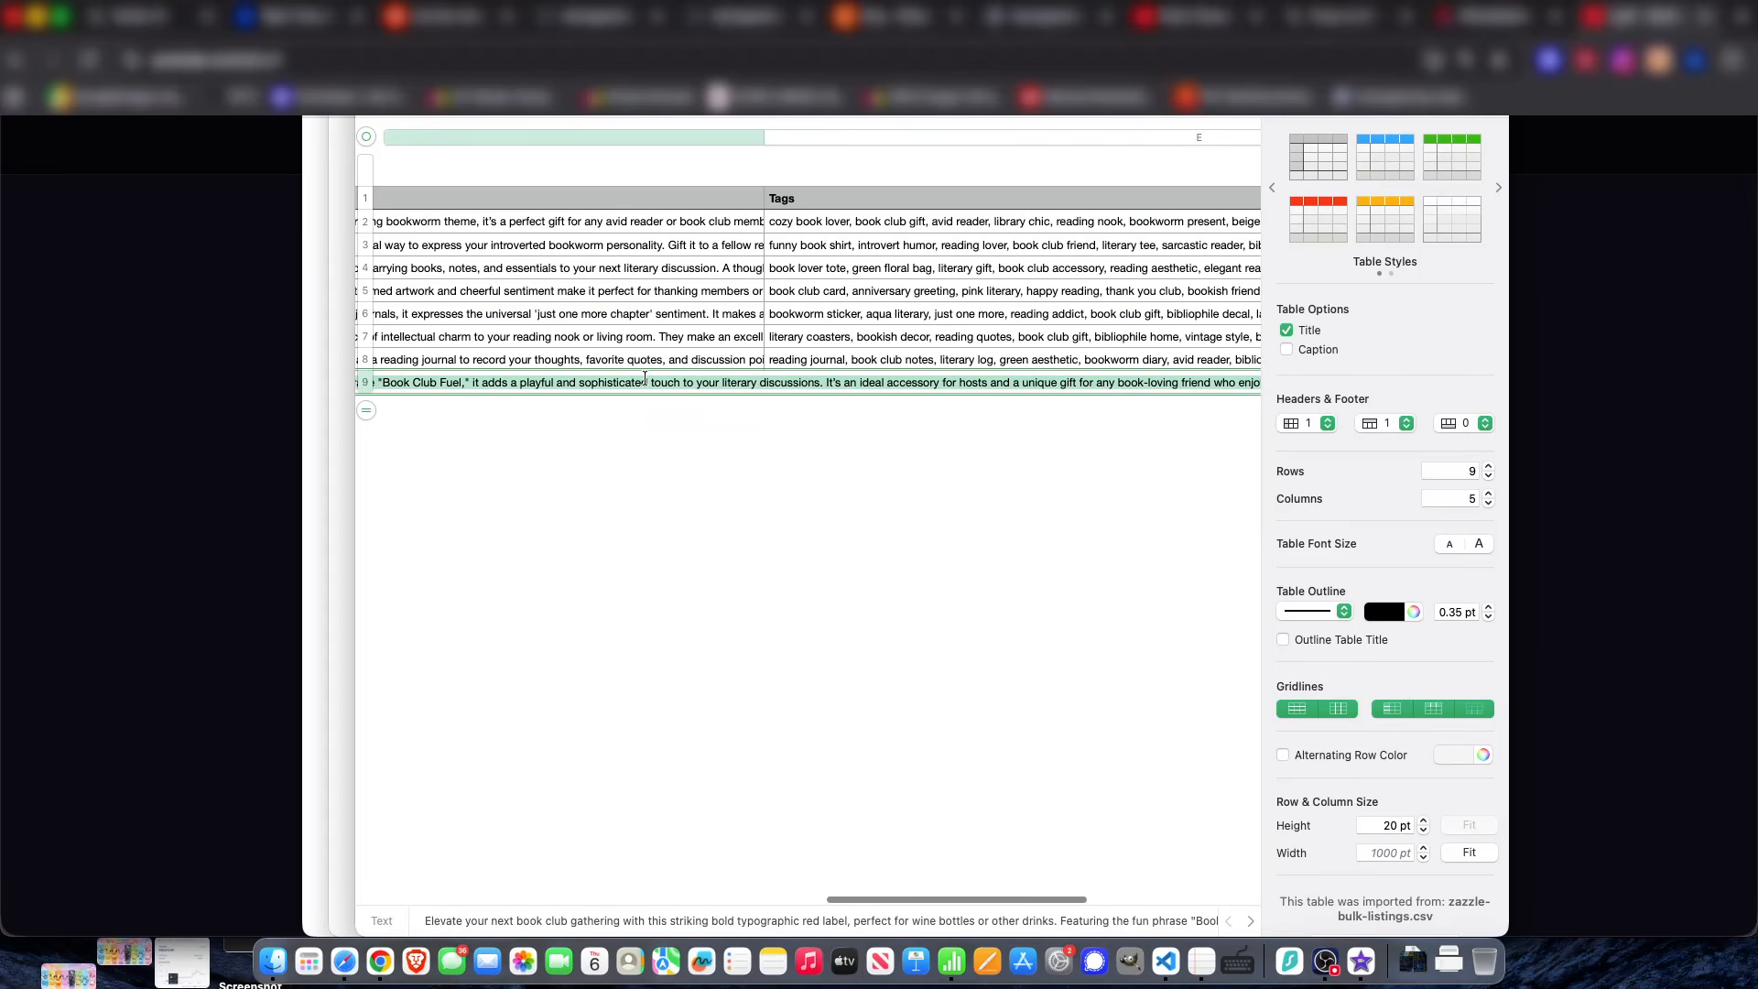
{"action": "scroll", "coordinate": [486, 343], "scroll_direction": "right", "scroll_amount": 10}
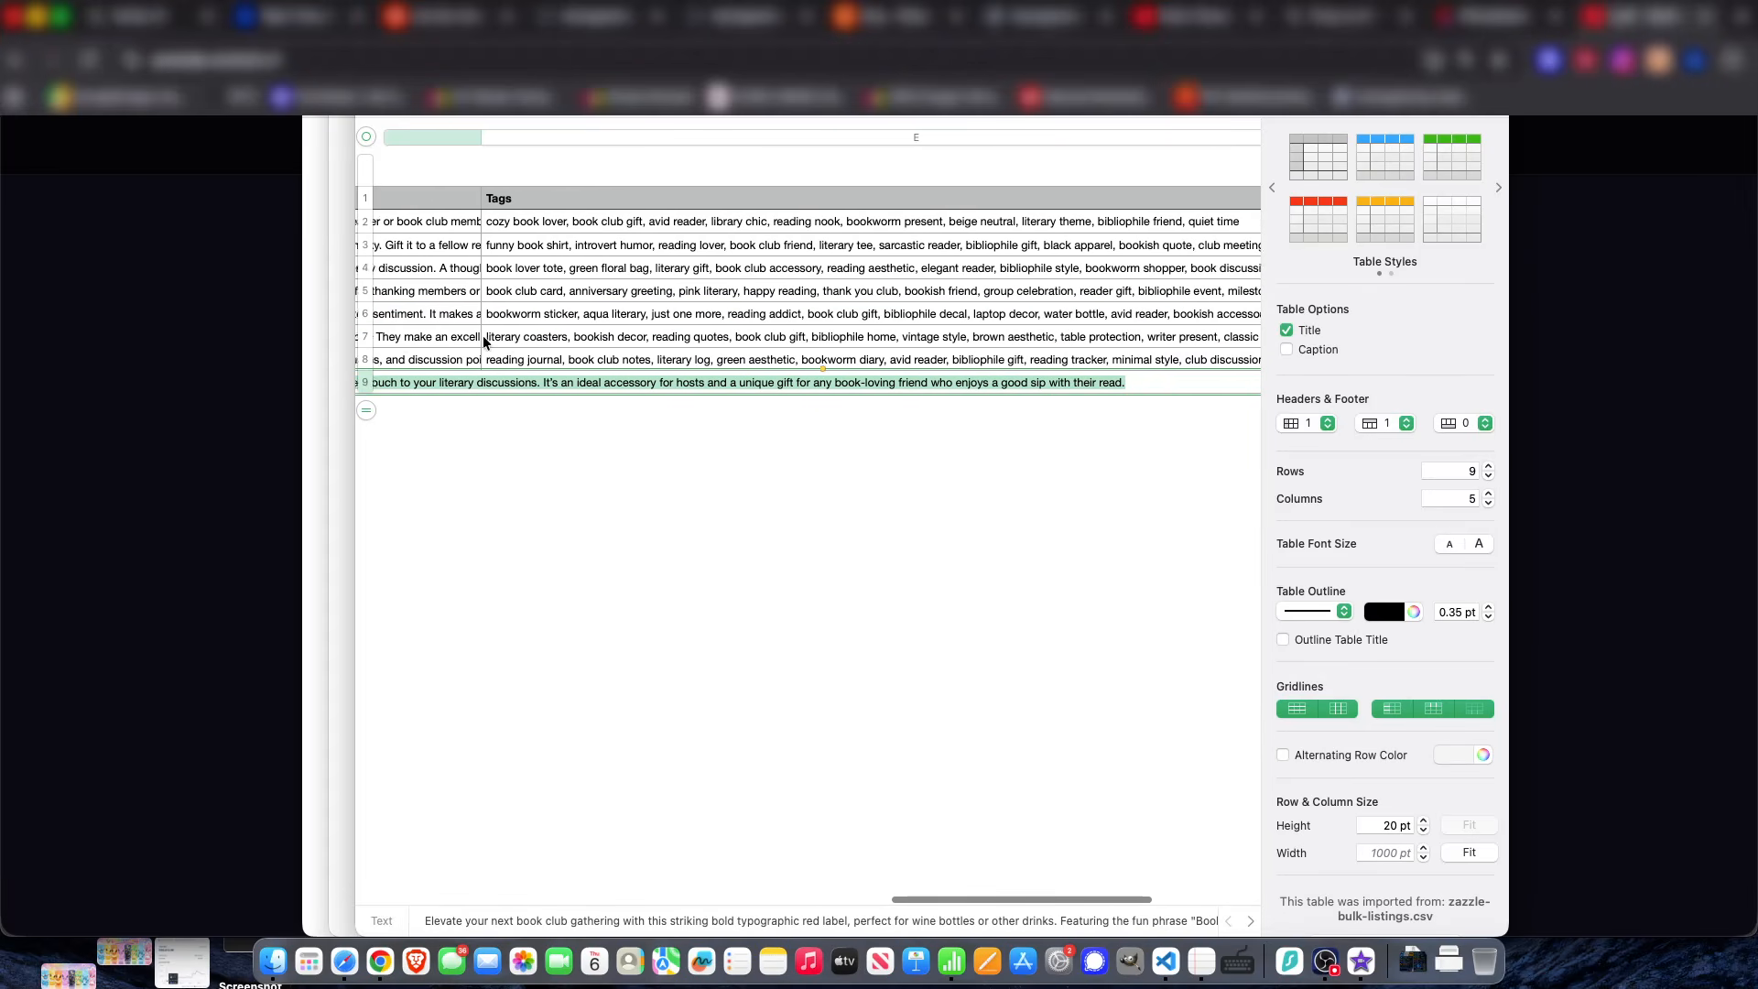
{"action": "scroll", "coordinate": [486, 342], "scroll_direction": "left", "scroll_amount": 4}
{"action": "left_click", "coordinate": [493, 336]}
{"action": "double_click", "coordinate": [492, 336]}
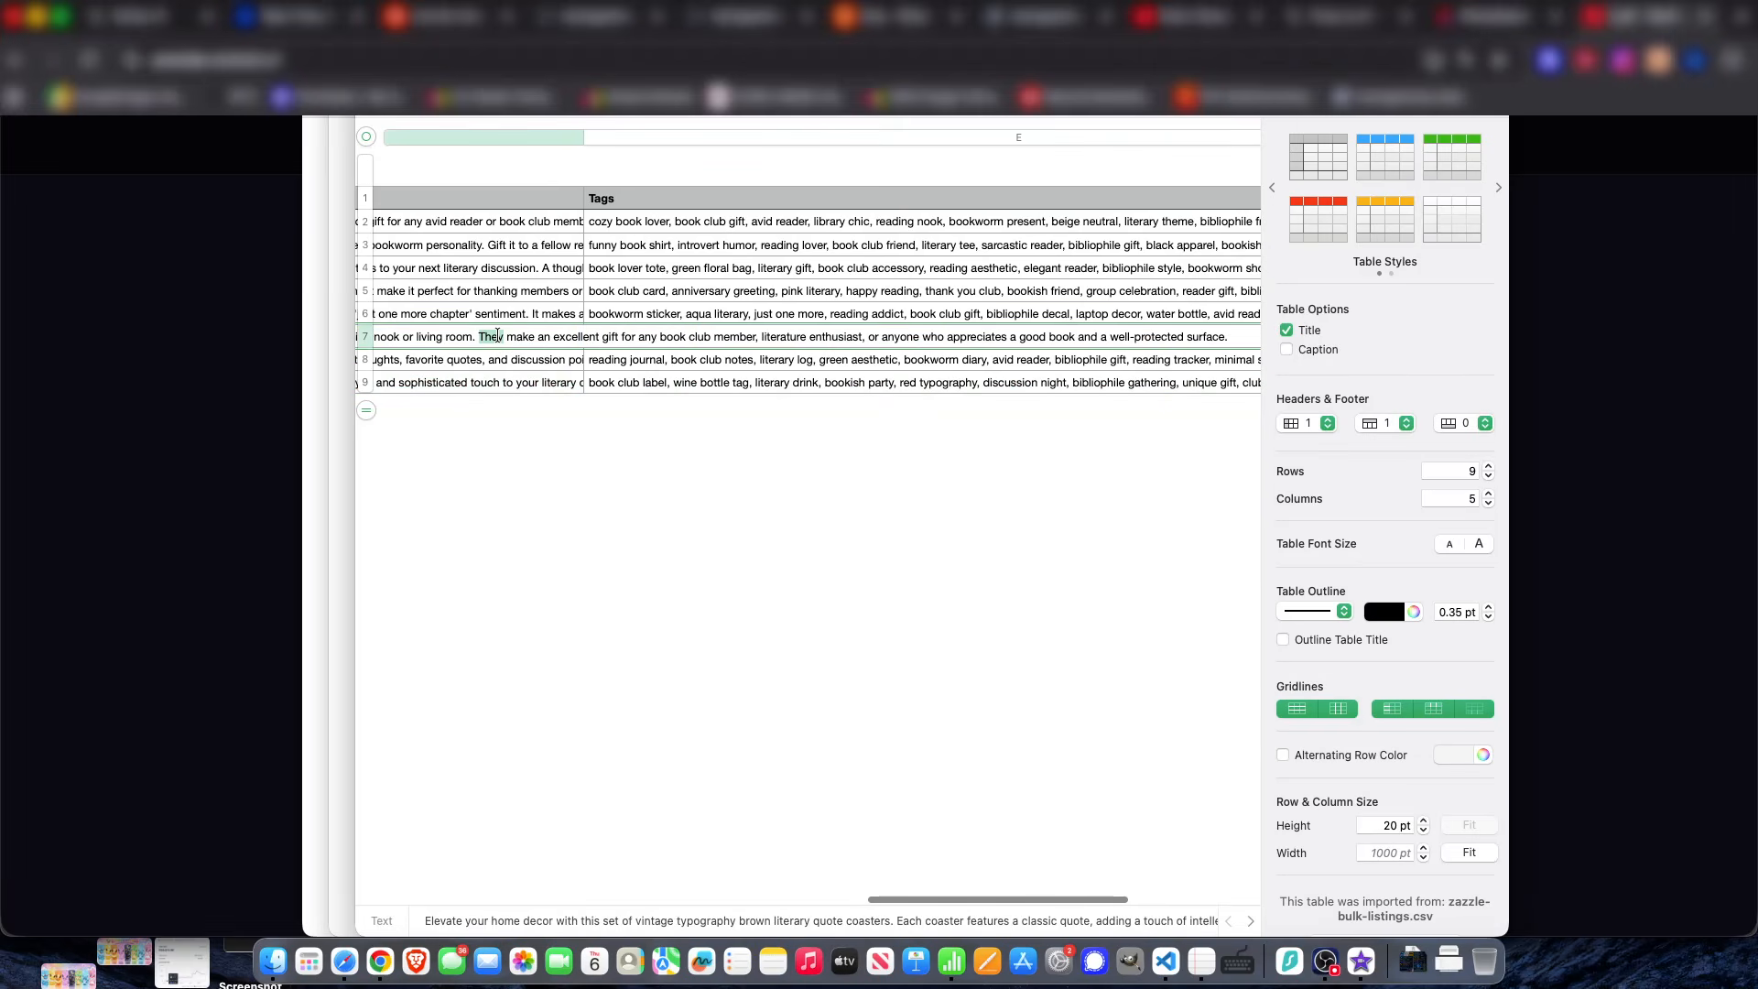
{"action": "scroll", "coordinate": [485, 348], "scroll_direction": "right", "scroll_amount": 7}
{"action": "scroll", "coordinate": [467, 362], "scroll_direction": "left", "scroll_amount": 6}
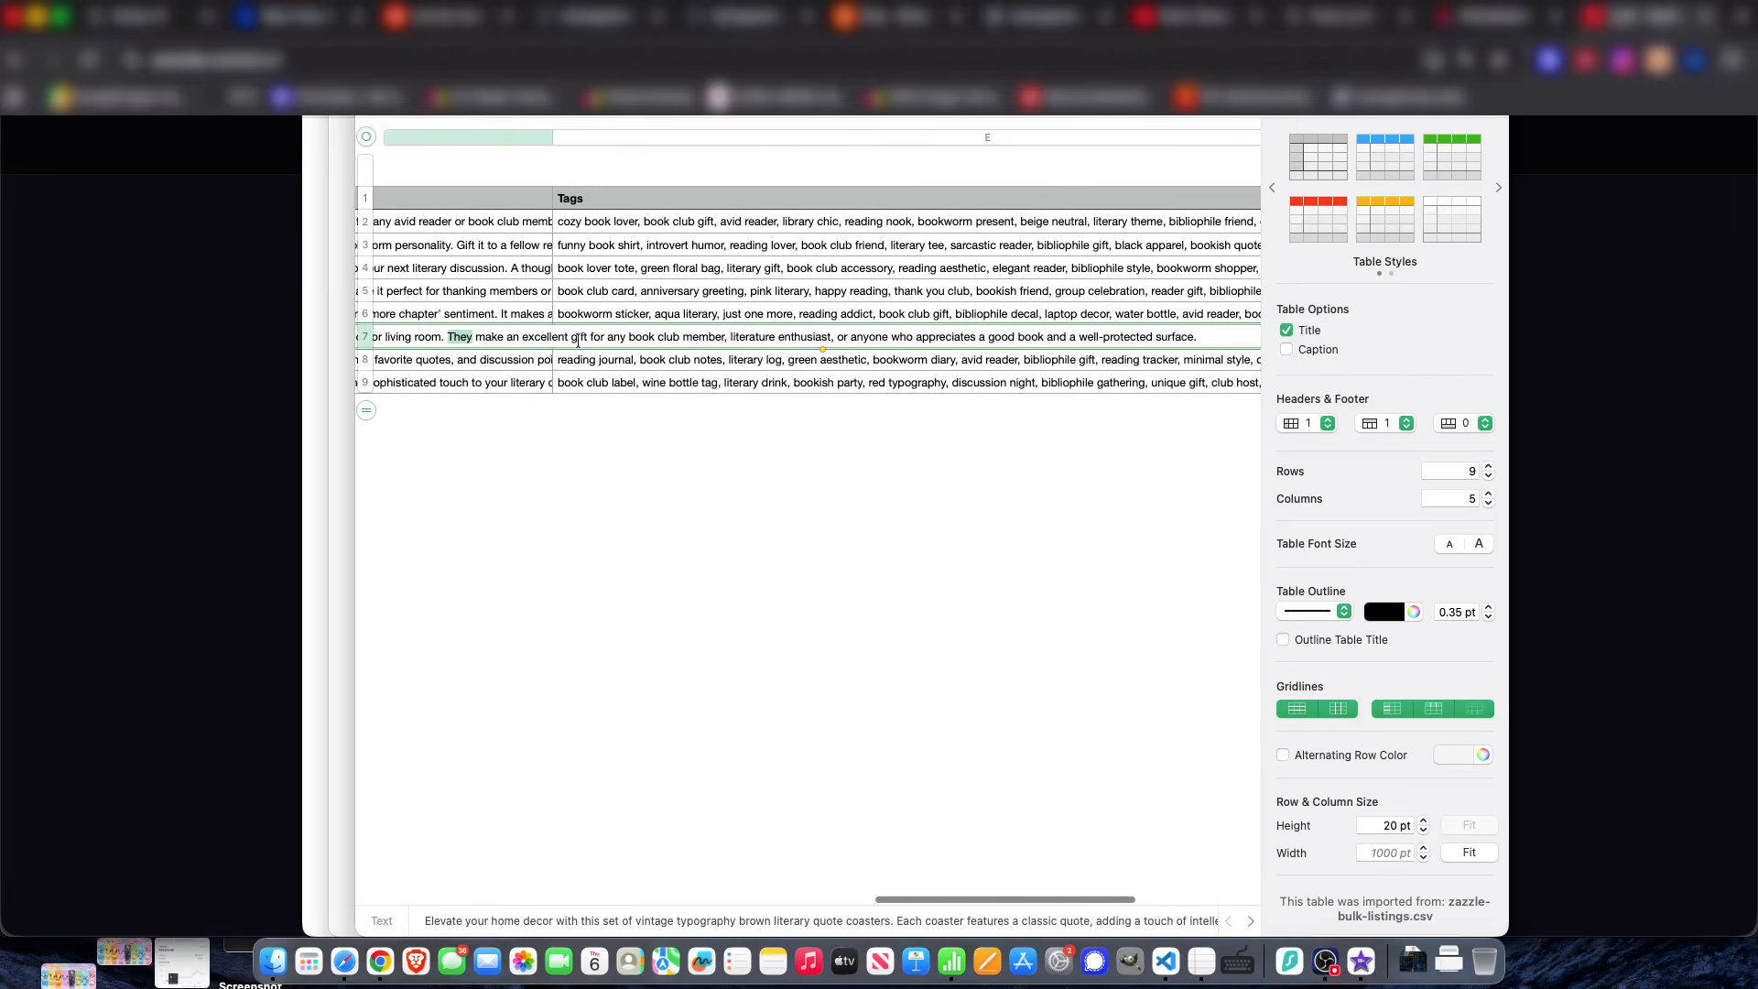
- Check how the Long Description text ends for the Book Club Reading Journal and the "Just One More Chapter" sticker
{"action": "left_click", "coordinate": [455, 364]}
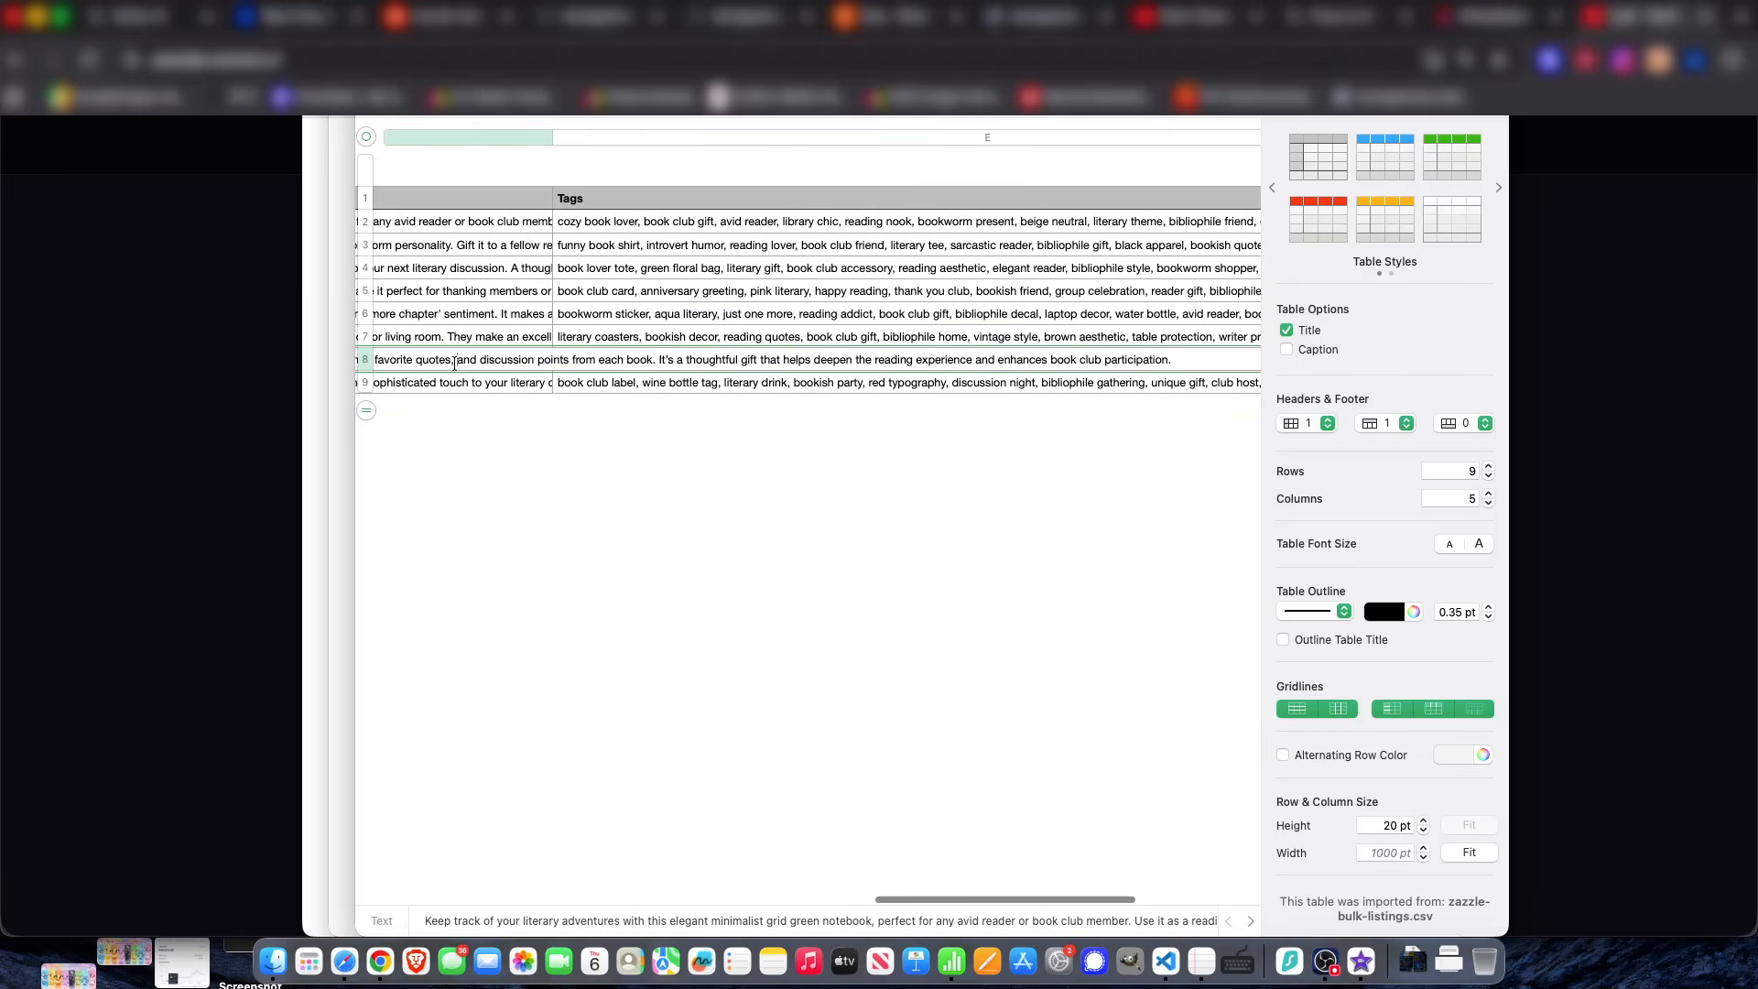
{"action": "scroll", "coordinate": [482, 300], "scroll_direction": "right", "scroll_amount": 1}
{"action": "left_click", "coordinate": [481, 298]}
{"action": "left_click", "coordinate": [471, 314]}
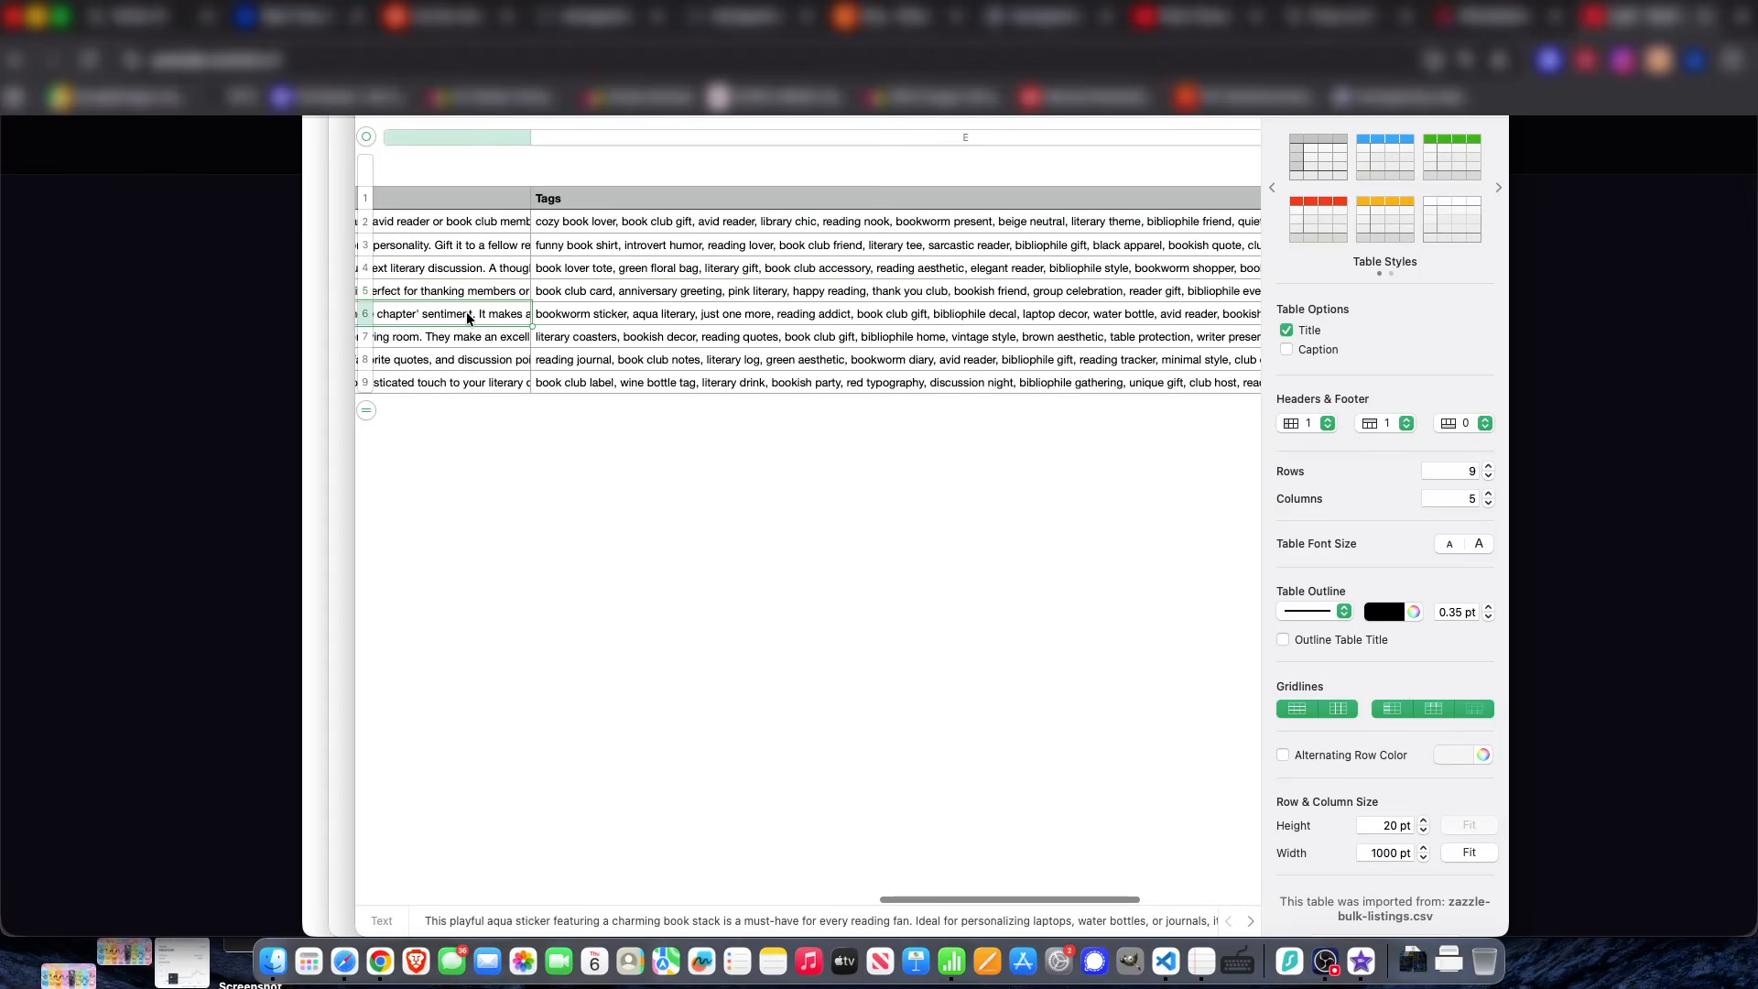
{"action": "double_click", "coordinate": [938, 313]}
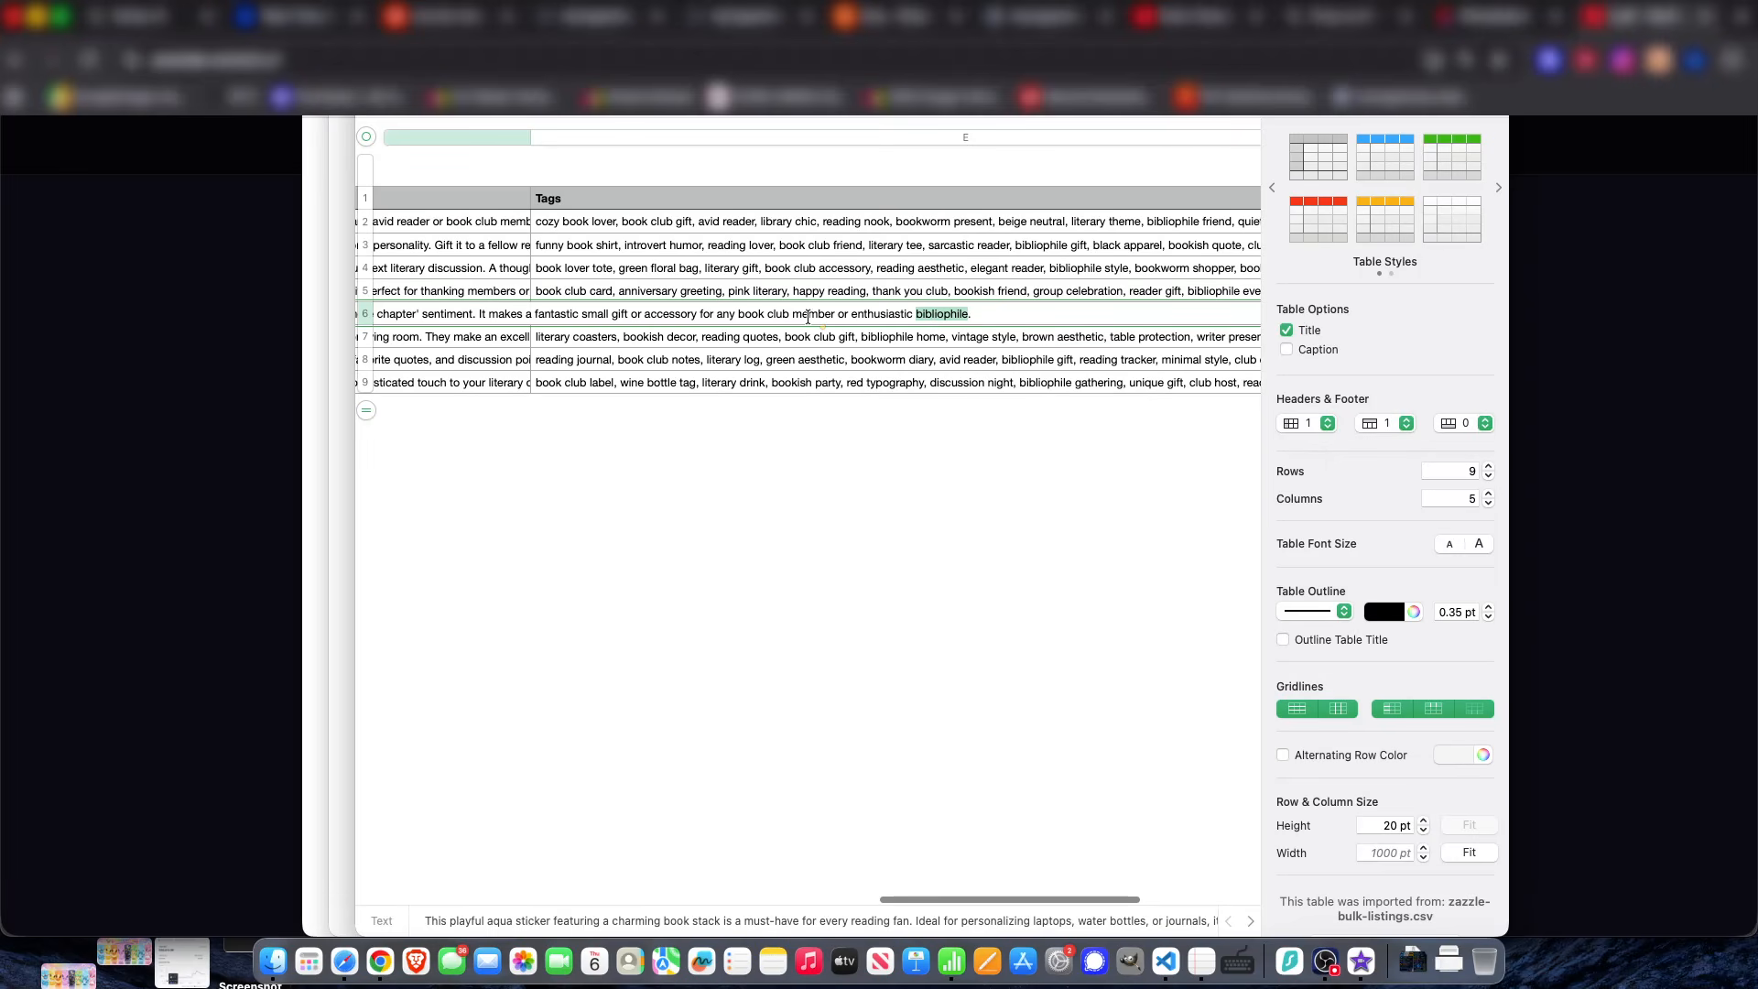
{"action": "scroll", "coordinate": [807, 317], "scroll_direction": "left", "scroll_amount": 5}
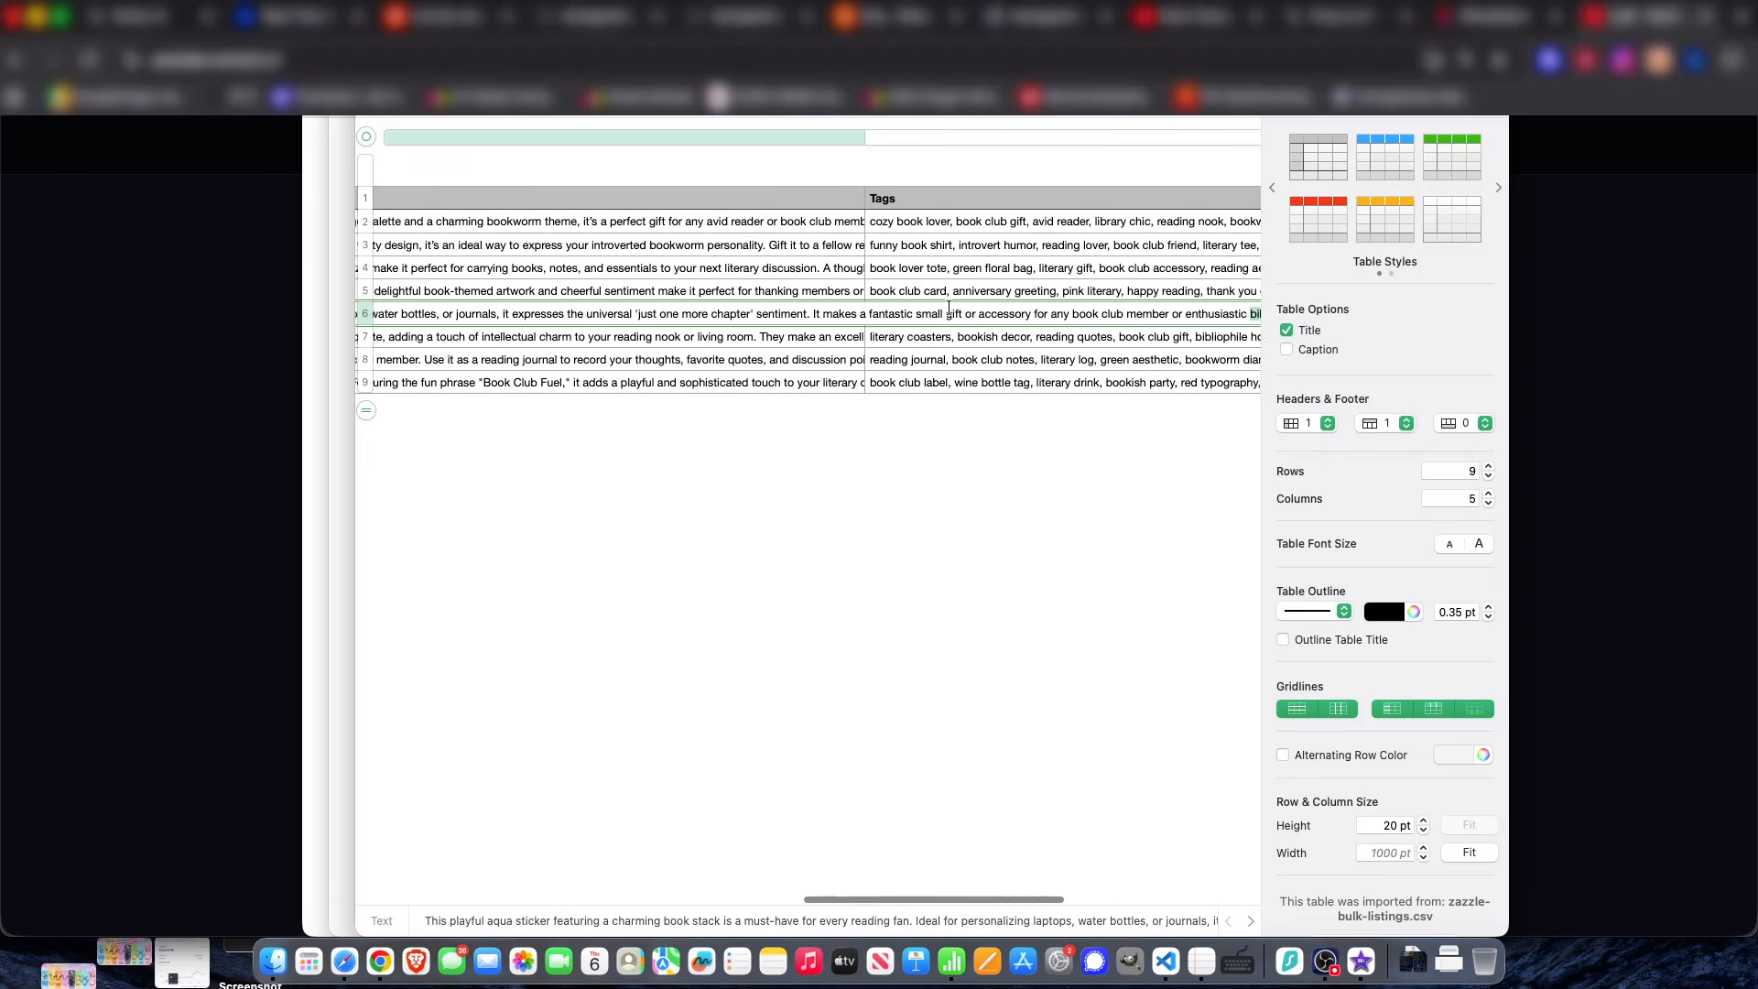
- Look back across the table from the long descriptions to the short descriptions, titles and product names
{"action": "scroll", "coordinate": [948, 312], "scroll_direction": "left", "scroll_amount": 10}
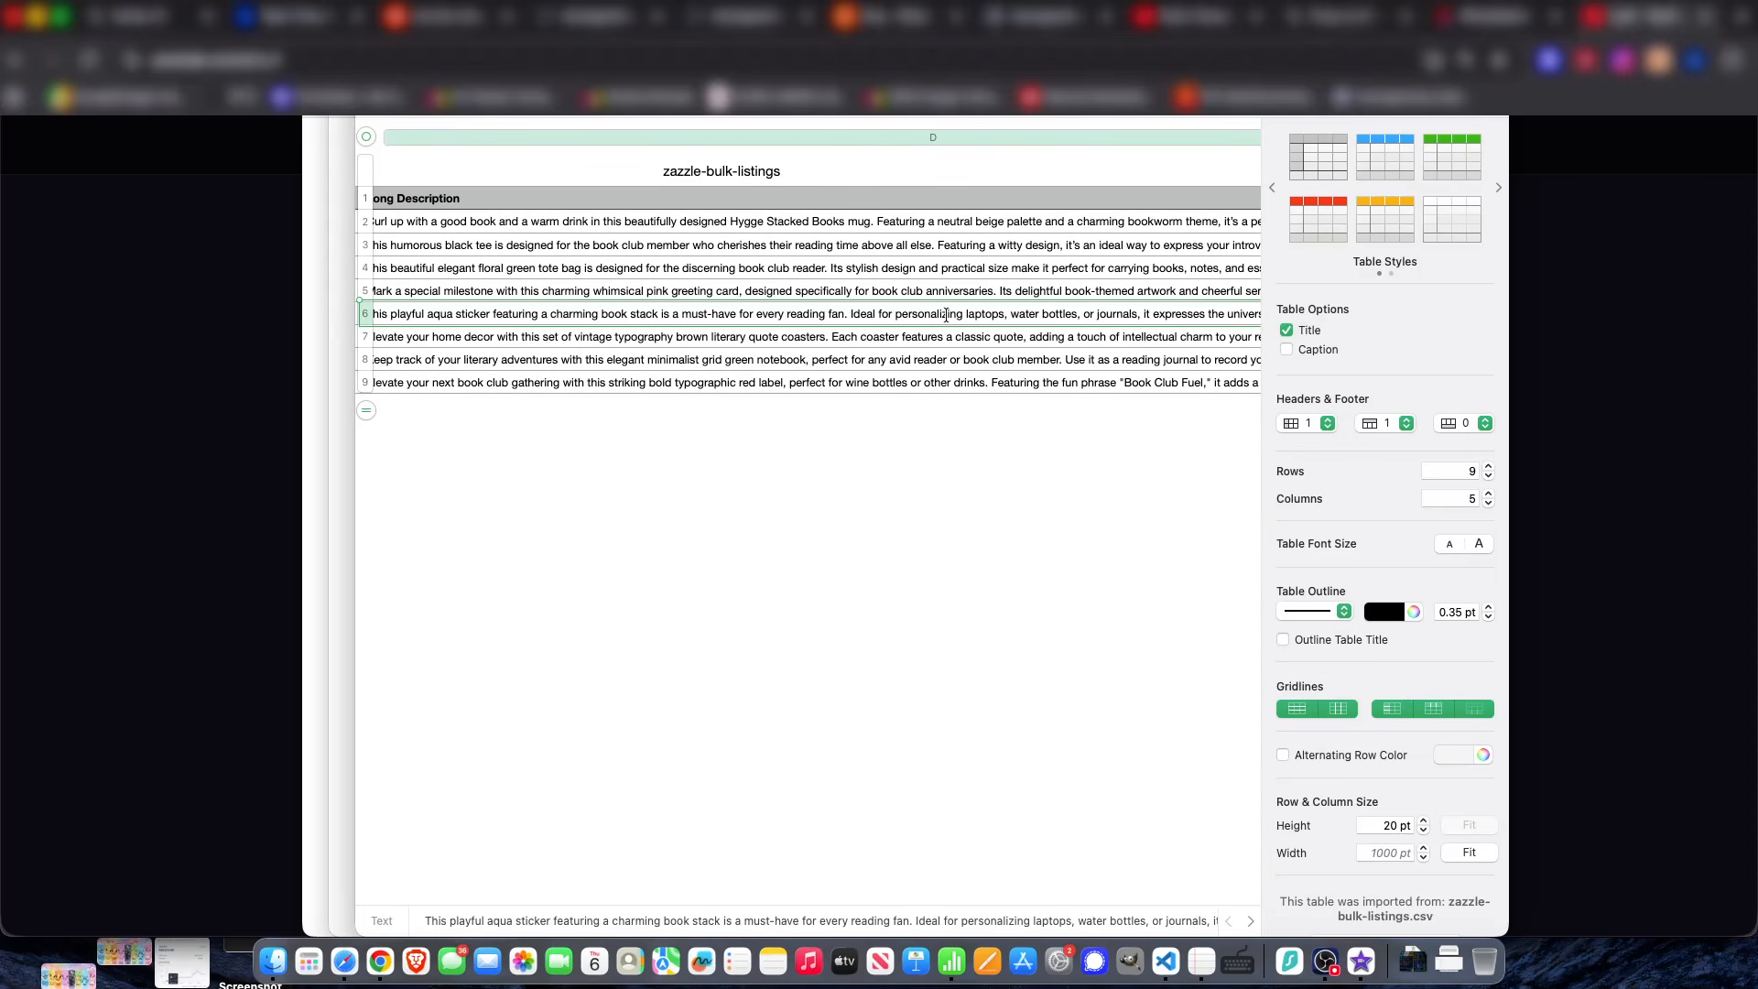
{"action": "scroll", "coordinate": [946, 315], "scroll_direction": "left", "scroll_amount": 10}
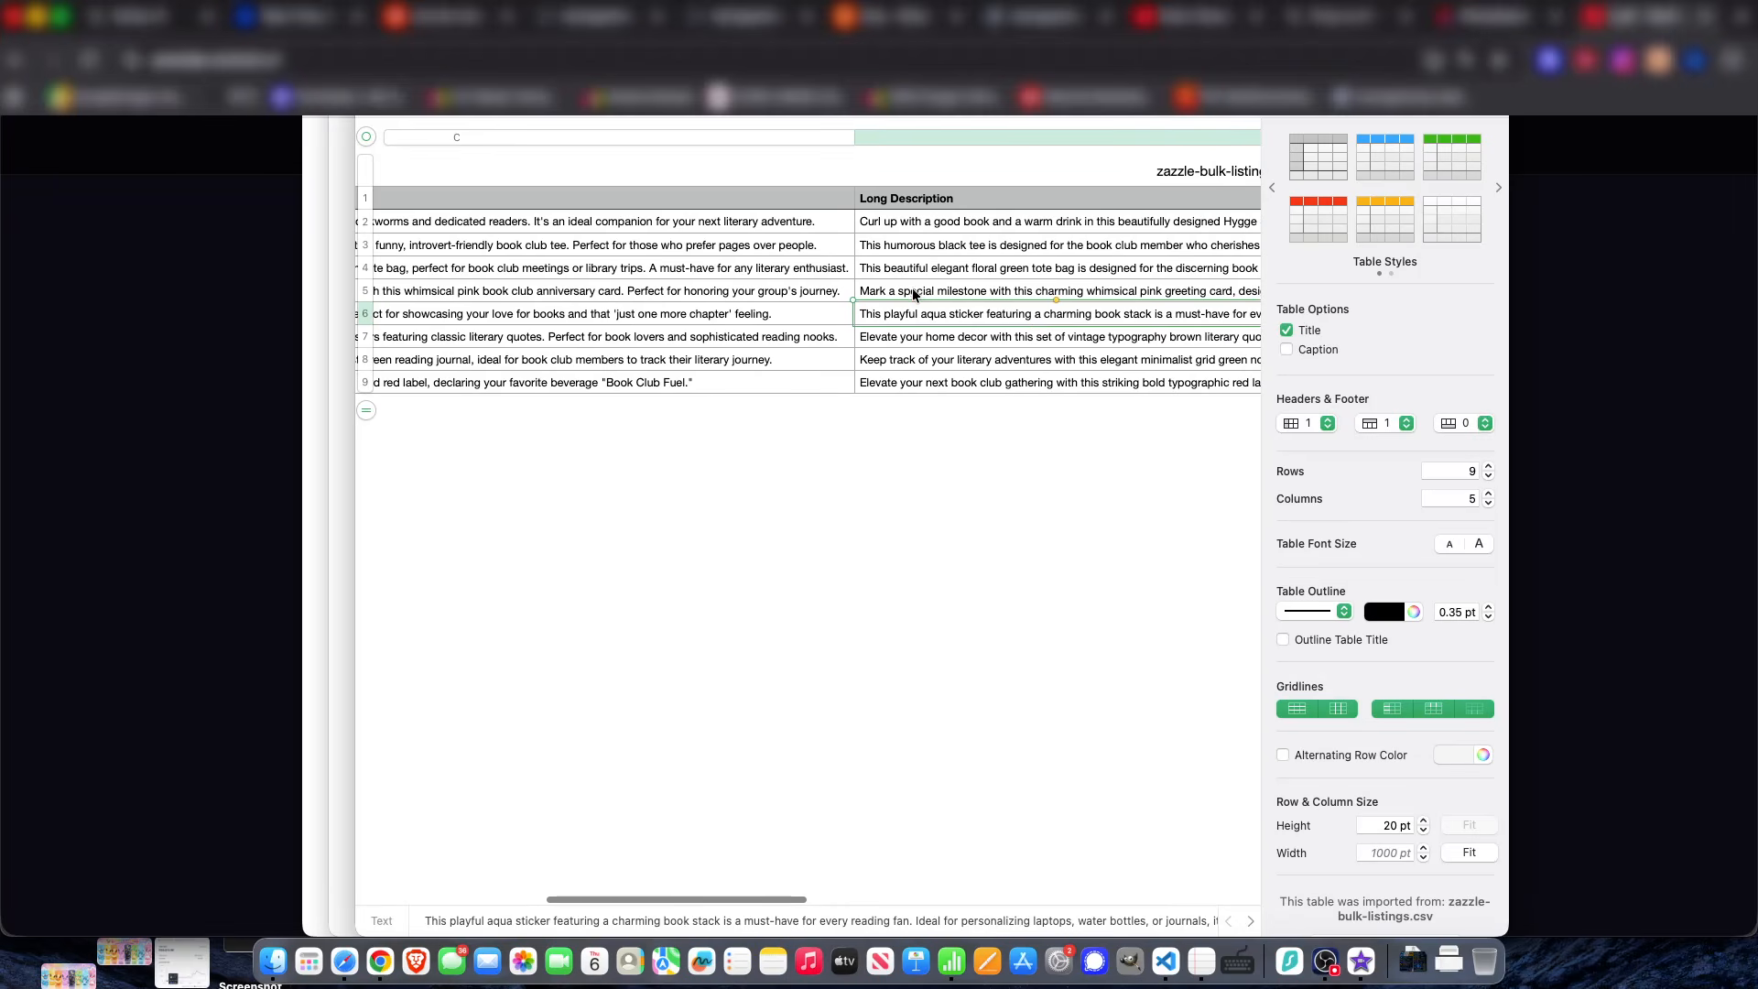
{"action": "scroll", "coordinate": [918, 293], "scroll_direction": "right", "scroll_amount": 10}
{"action": "scroll", "coordinate": [918, 292], "scroll_direction": "left", "scroll_amount": 15}
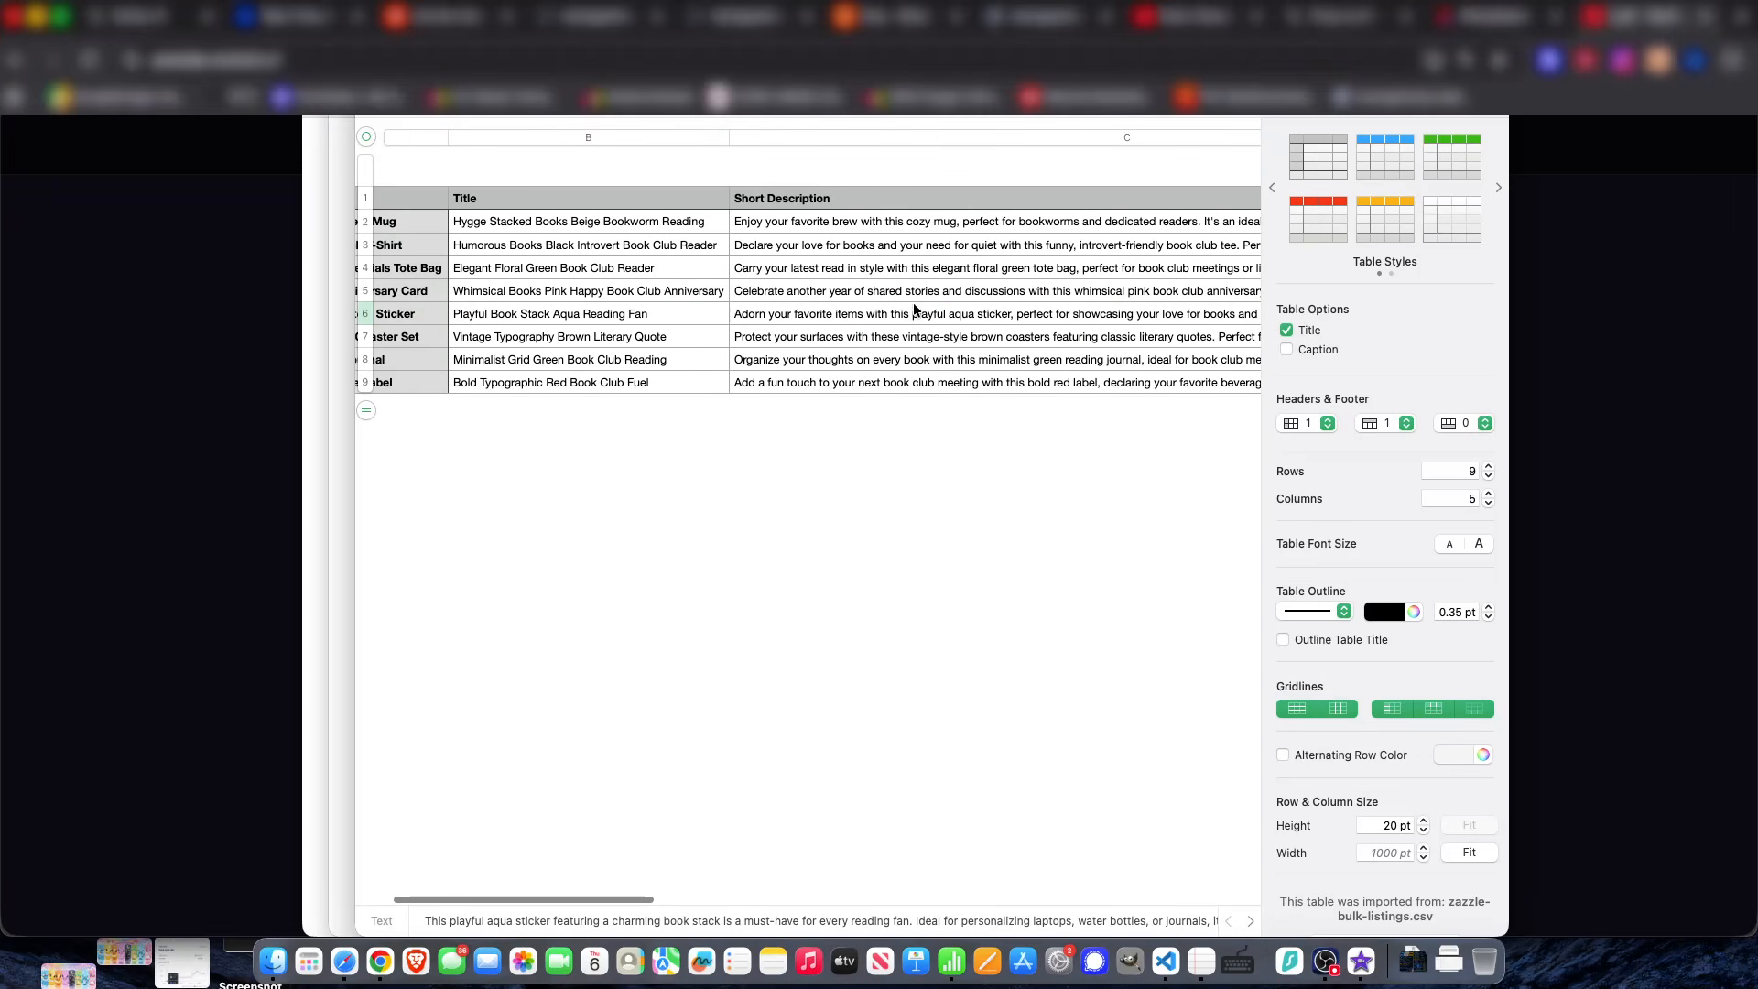
{"action": "scroll", "coordinate": [783, 316], "scroll_direction": "left", "scroll_amount": 4}
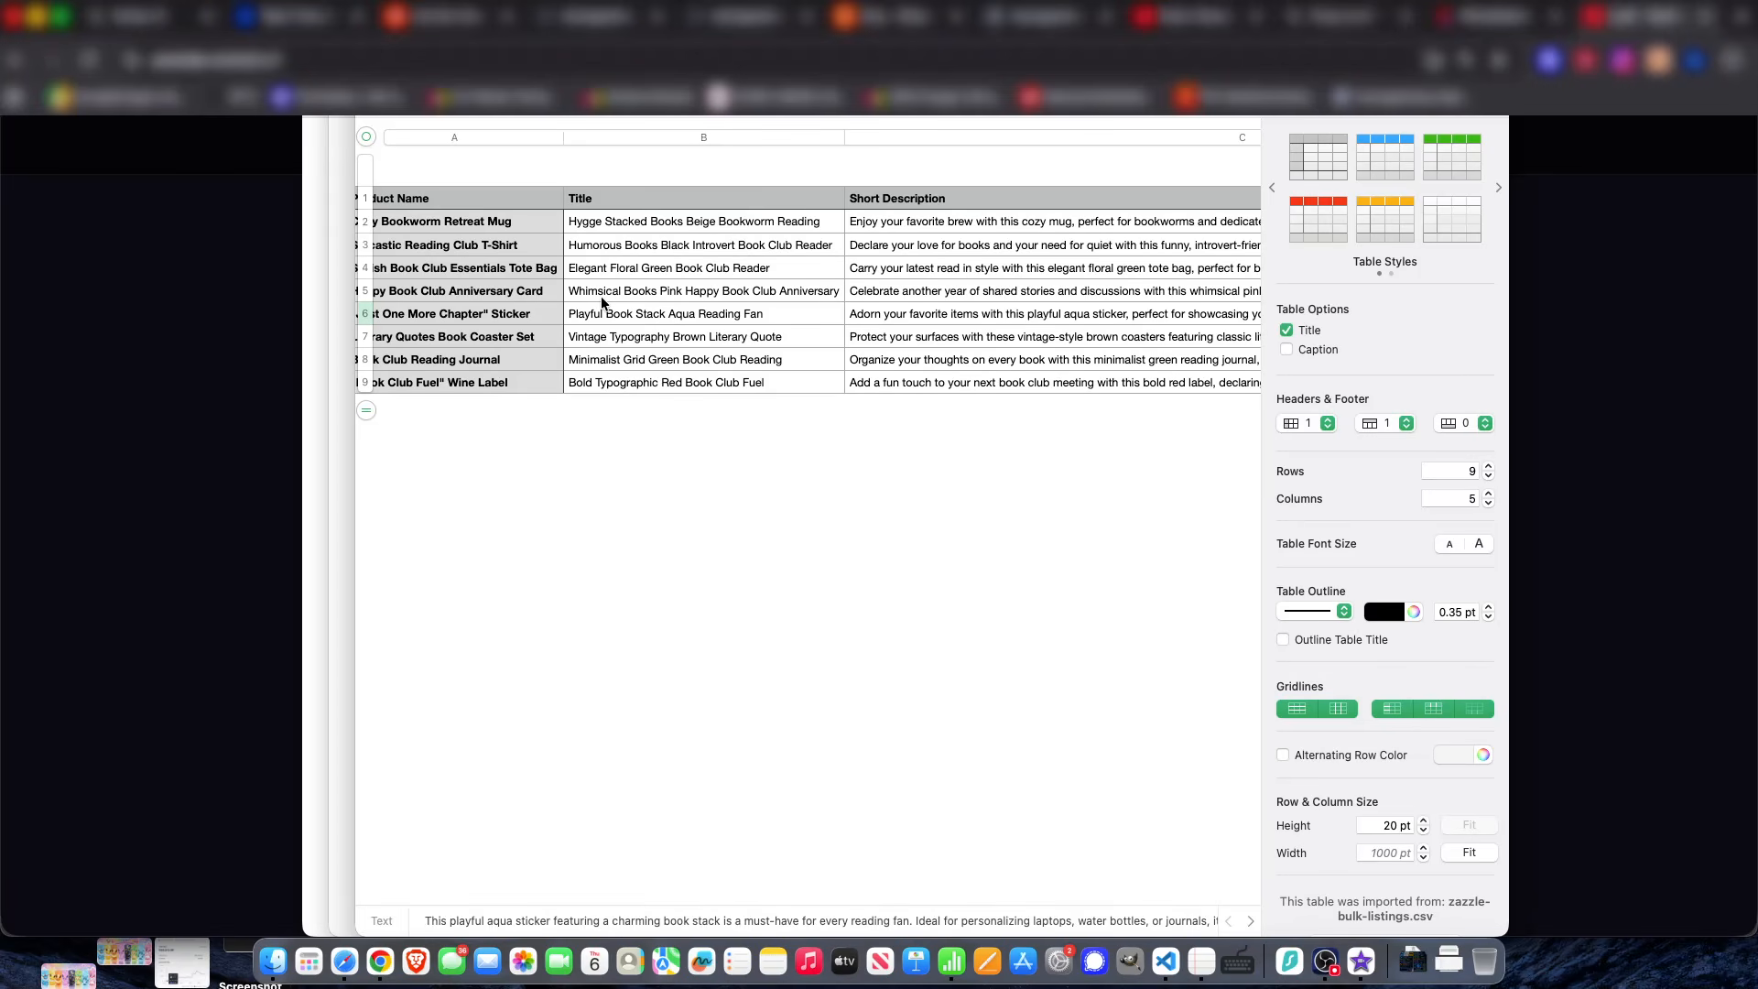
{"action": "scroll", "coordinate": [601, 302], "scroll_direction": "left", "scroll_amount": 3}
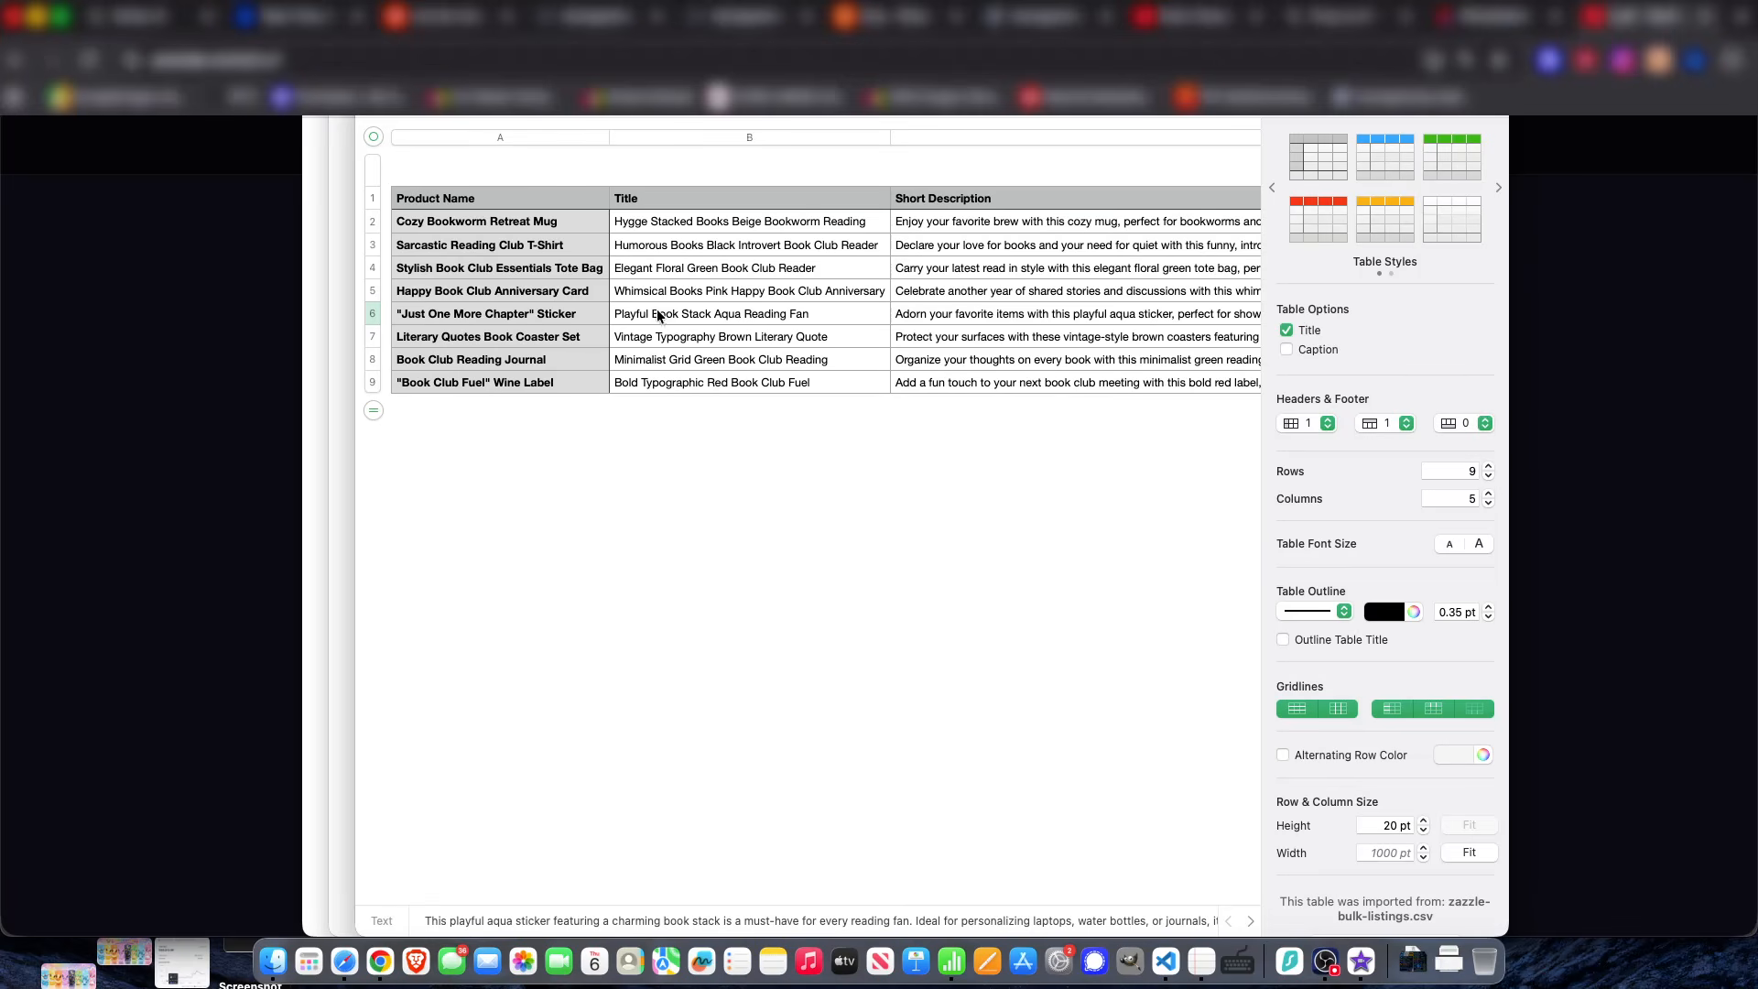
- Switch back to the Zazzle Research Tools page in the browser and look over the available tools and the "book club" Bulk CSV results
{"action": "left_click", "coordinate": [151, 483]}
{"action": "scroll", "coordinate": [571, 354], "scroll_direction": "up", "scroll_amount": 3}
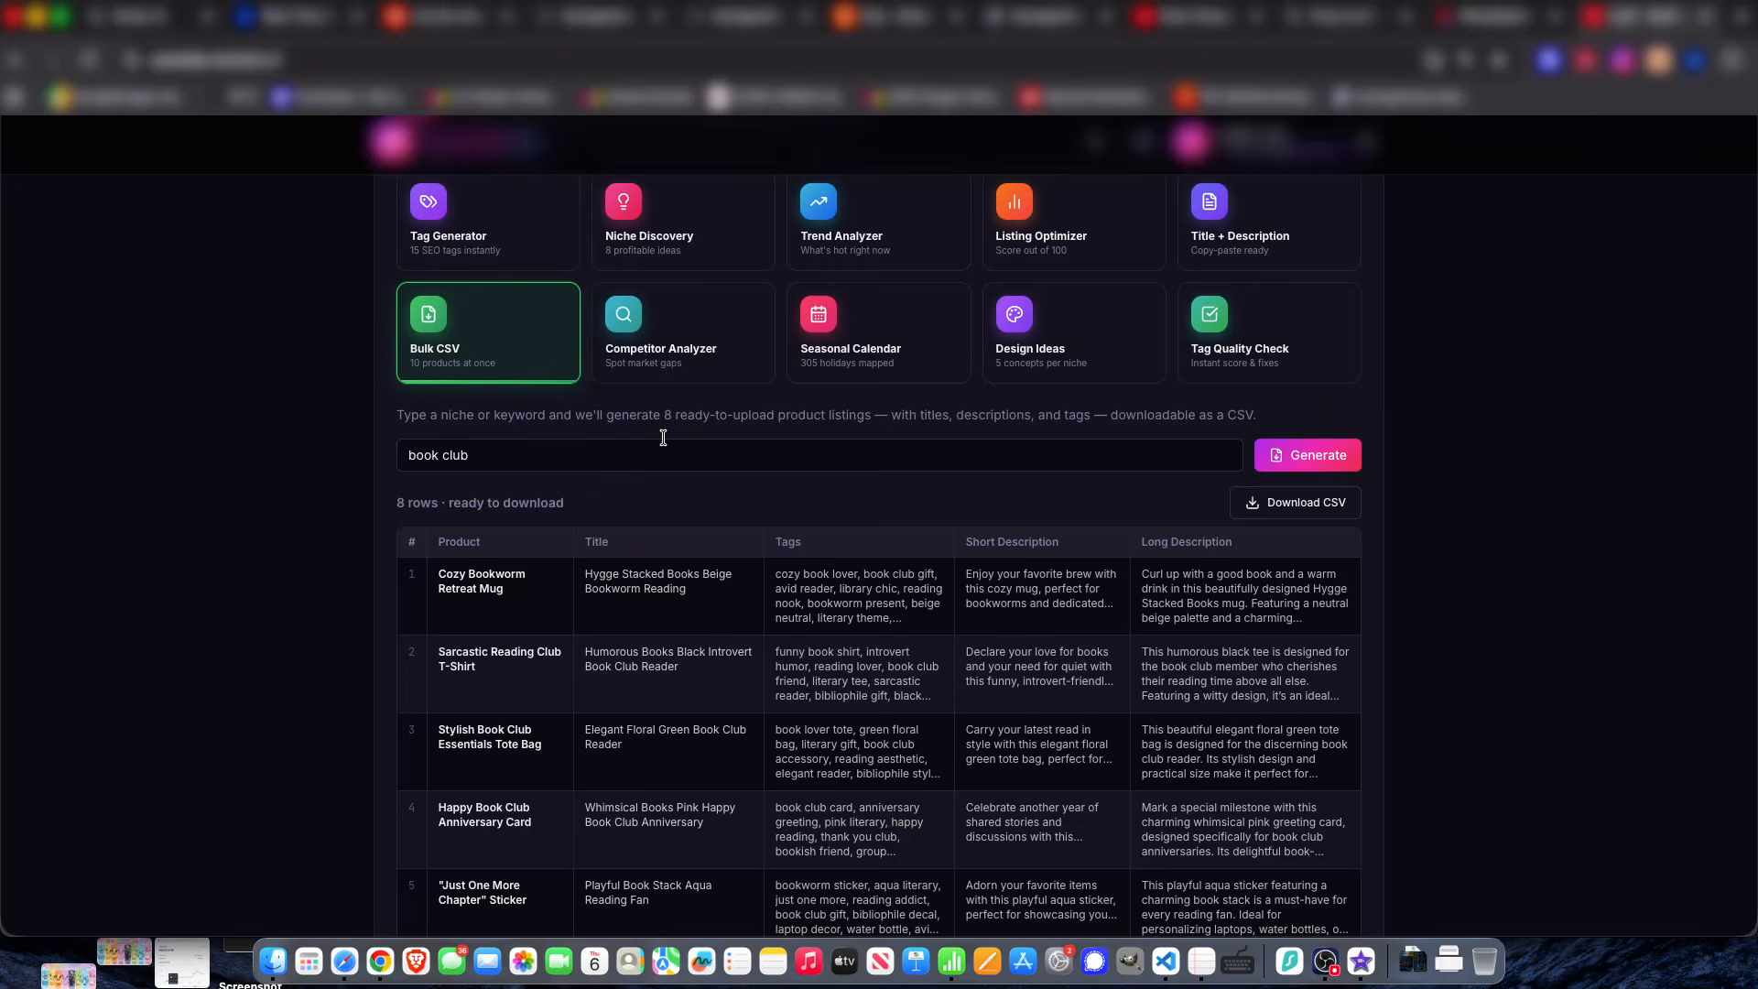
{"action": "triple_click", "coordinate": [695, 453]}
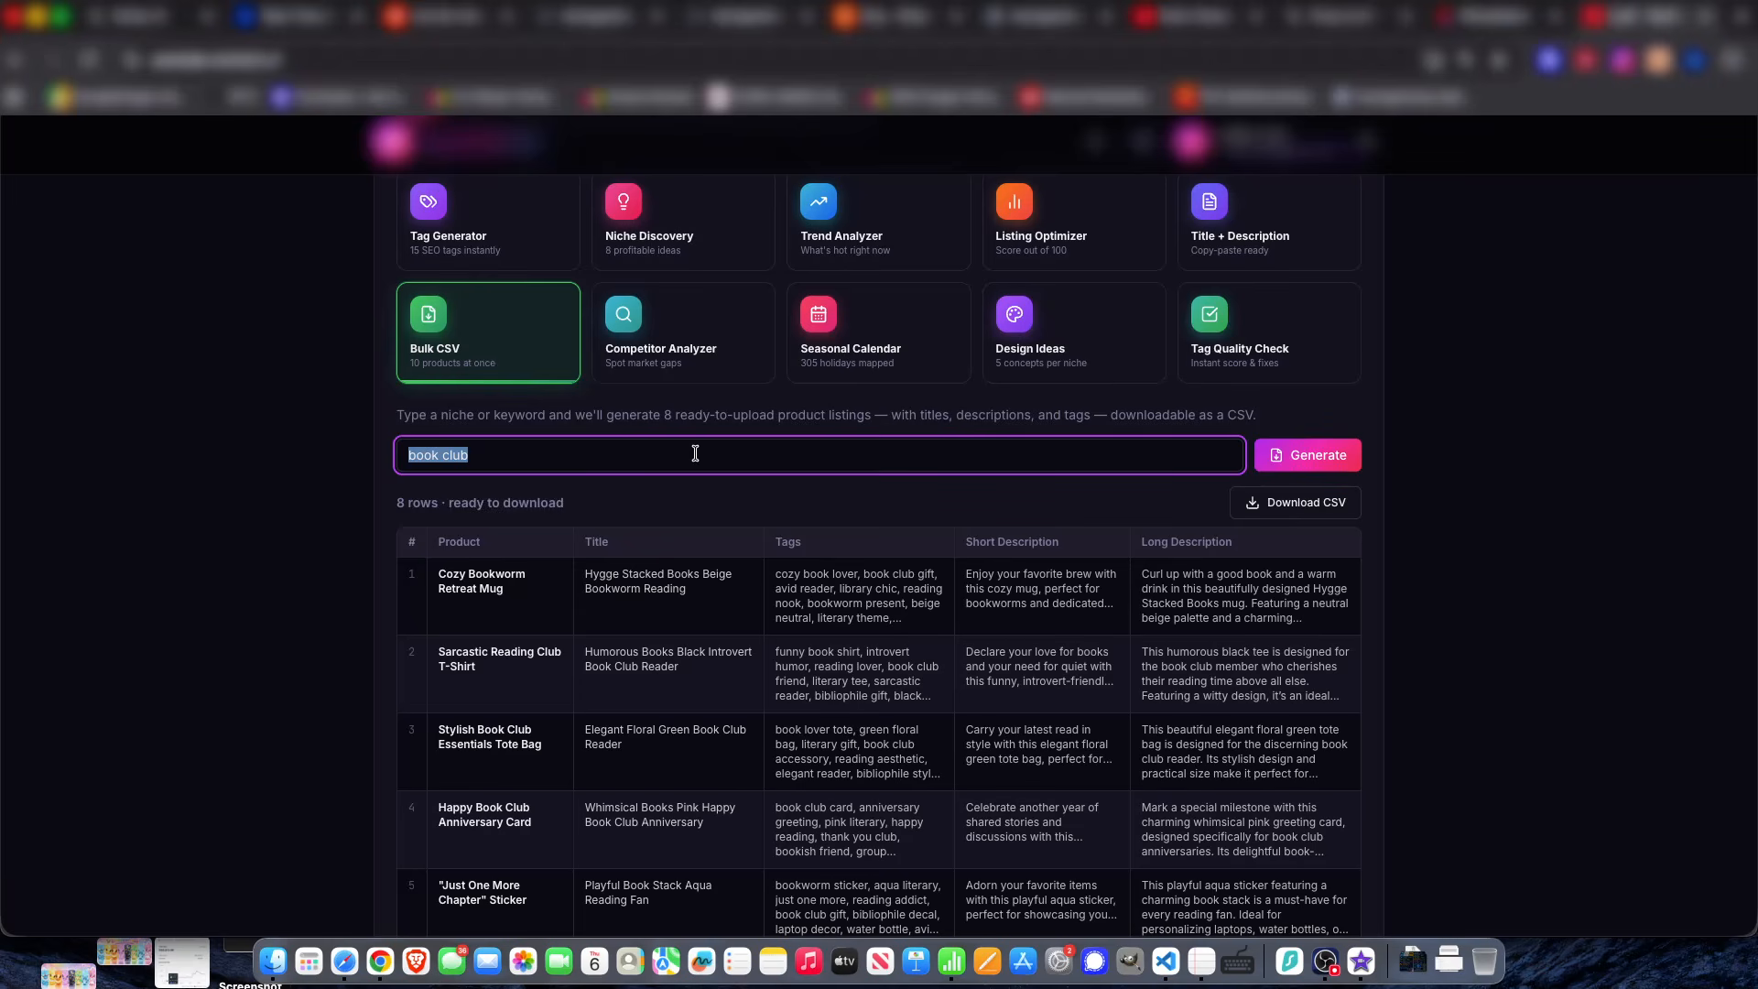
{"action": "scroll", "coordinate": [695, 453], "scroll_direction": "down", "scroll_amount": 1}
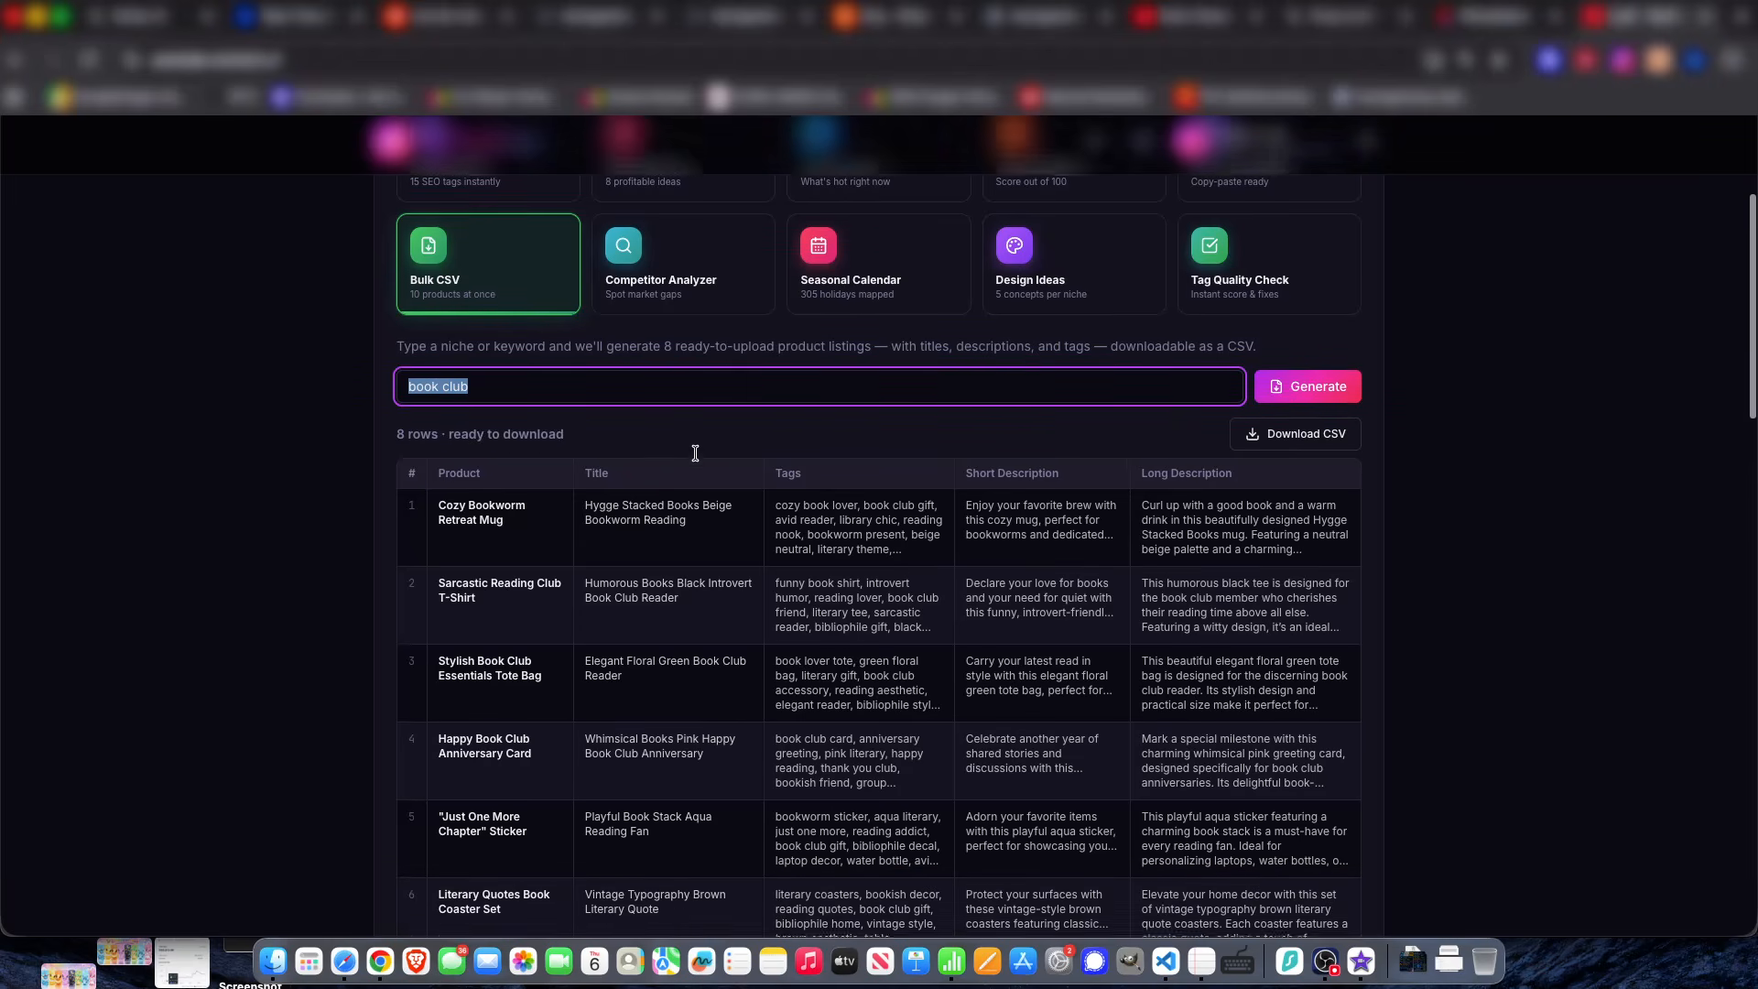
{"action": "scroll", "coordinate": [695, 455], "scroll_direction": "up", "scroll_amount": 4}
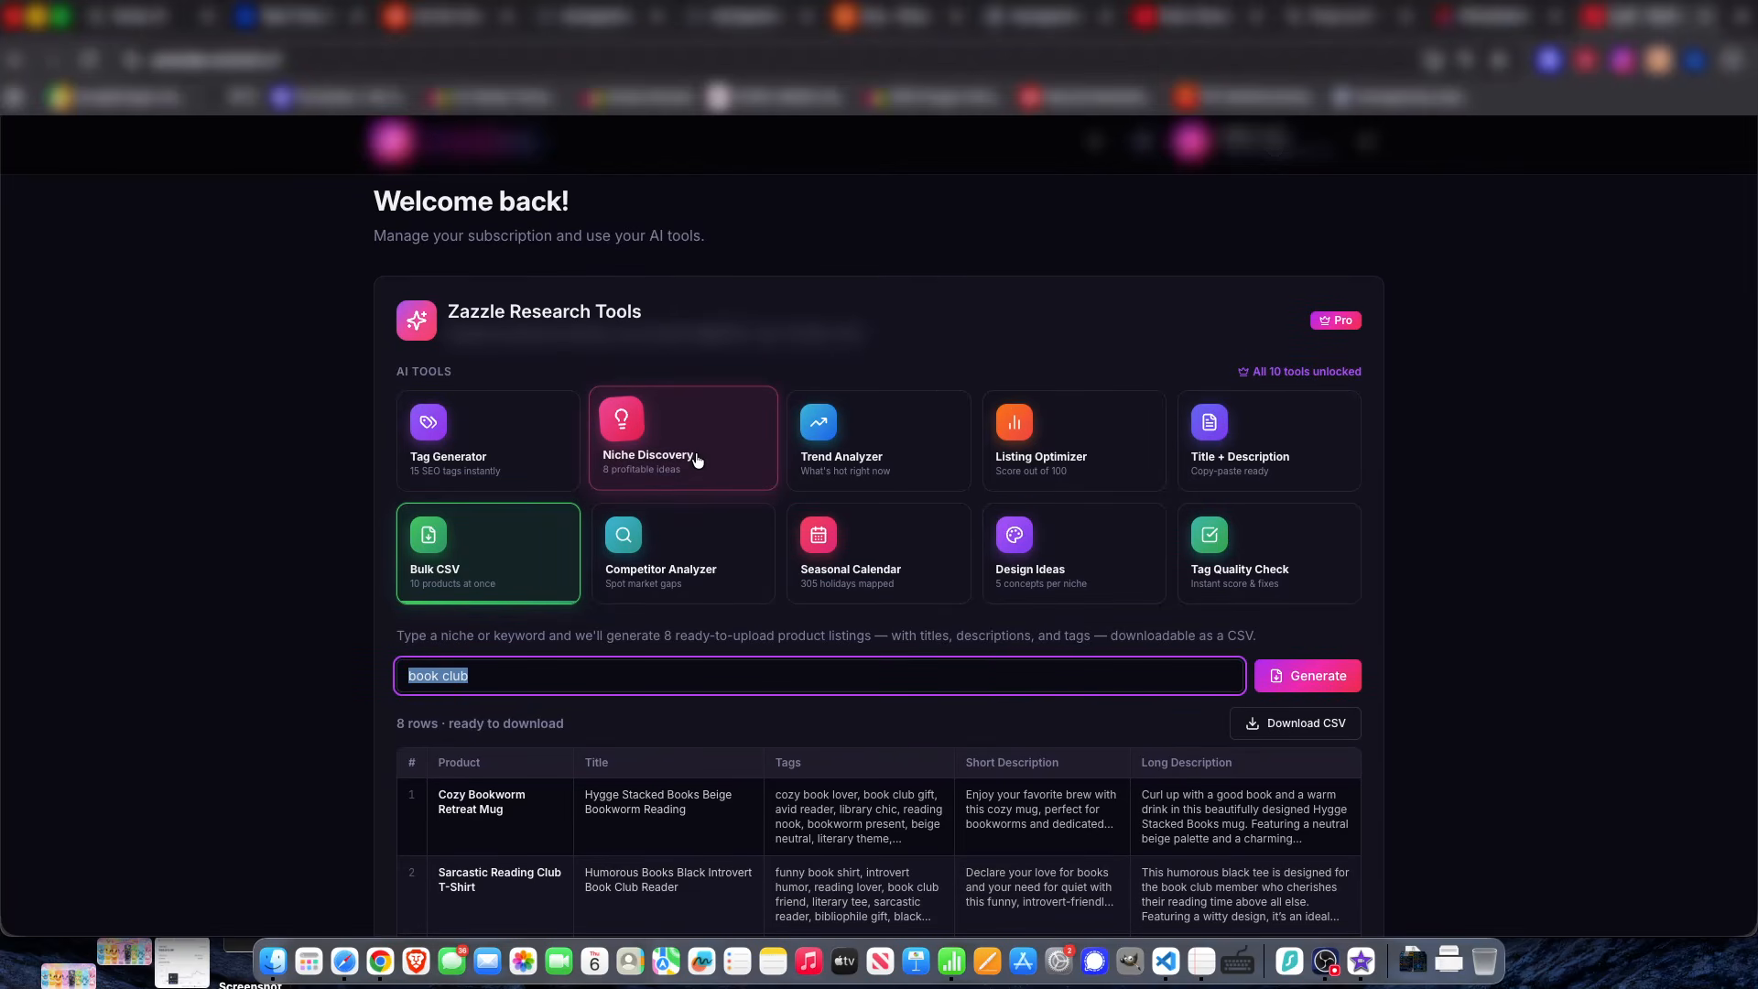
{"action": "scroll", "coordinate": [696, 460], "scroll_direction": "down", "scroll_amount": 3}
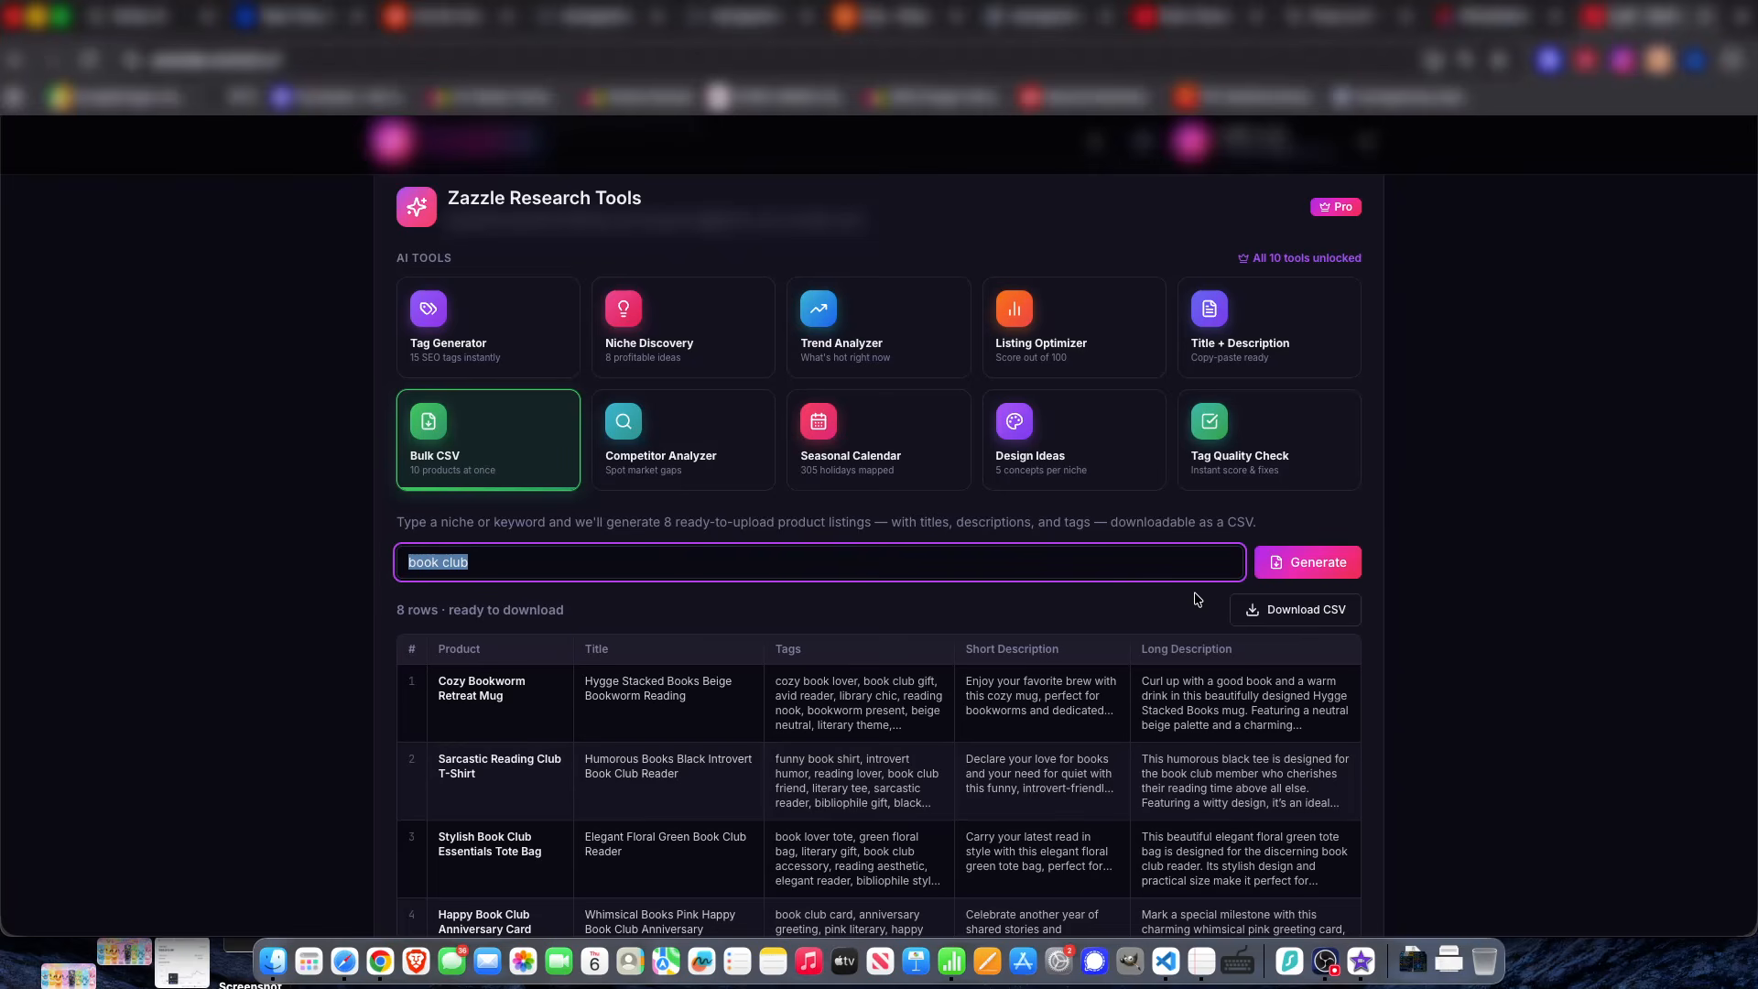
- Switch to the Numbers spreadsheet and highlight the word "introvert" in the Short Description of the Sarcastic Reading Club T-Shirt
{"action": "left_click", "coordinate": [951, 961]}
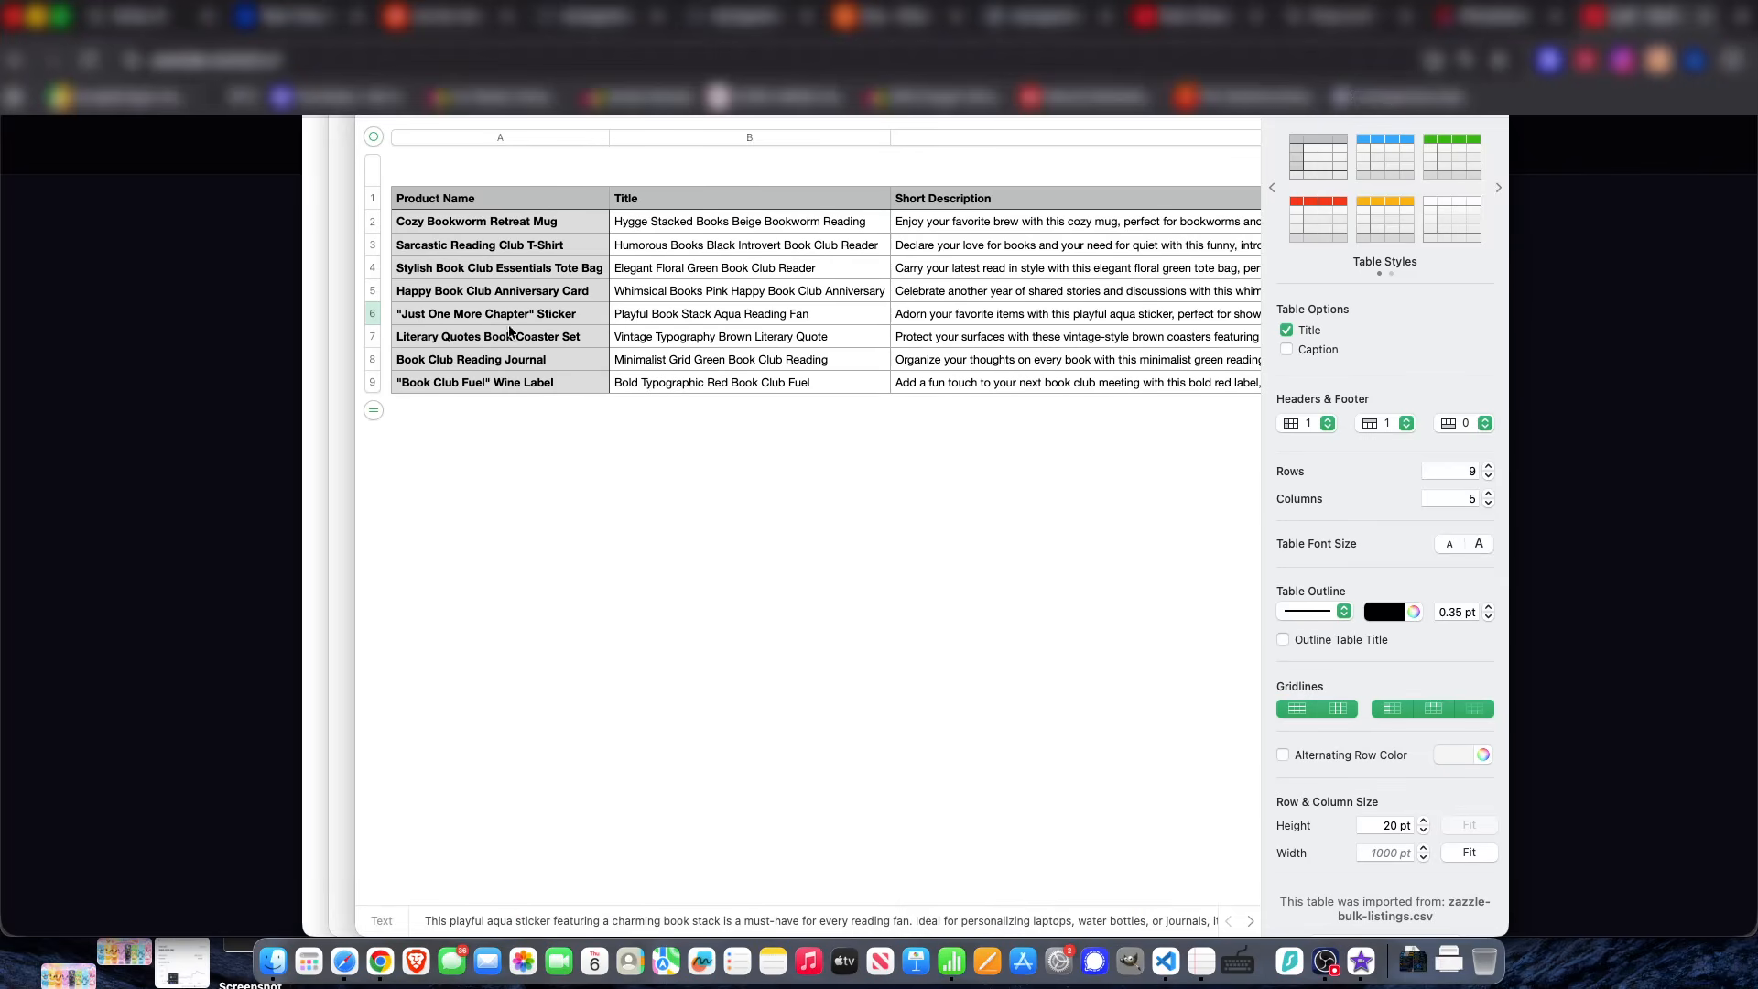
{"action": "scroll", "coordinate": [718, 271], "scroll_direction": "right", "scroll_amount": 2}
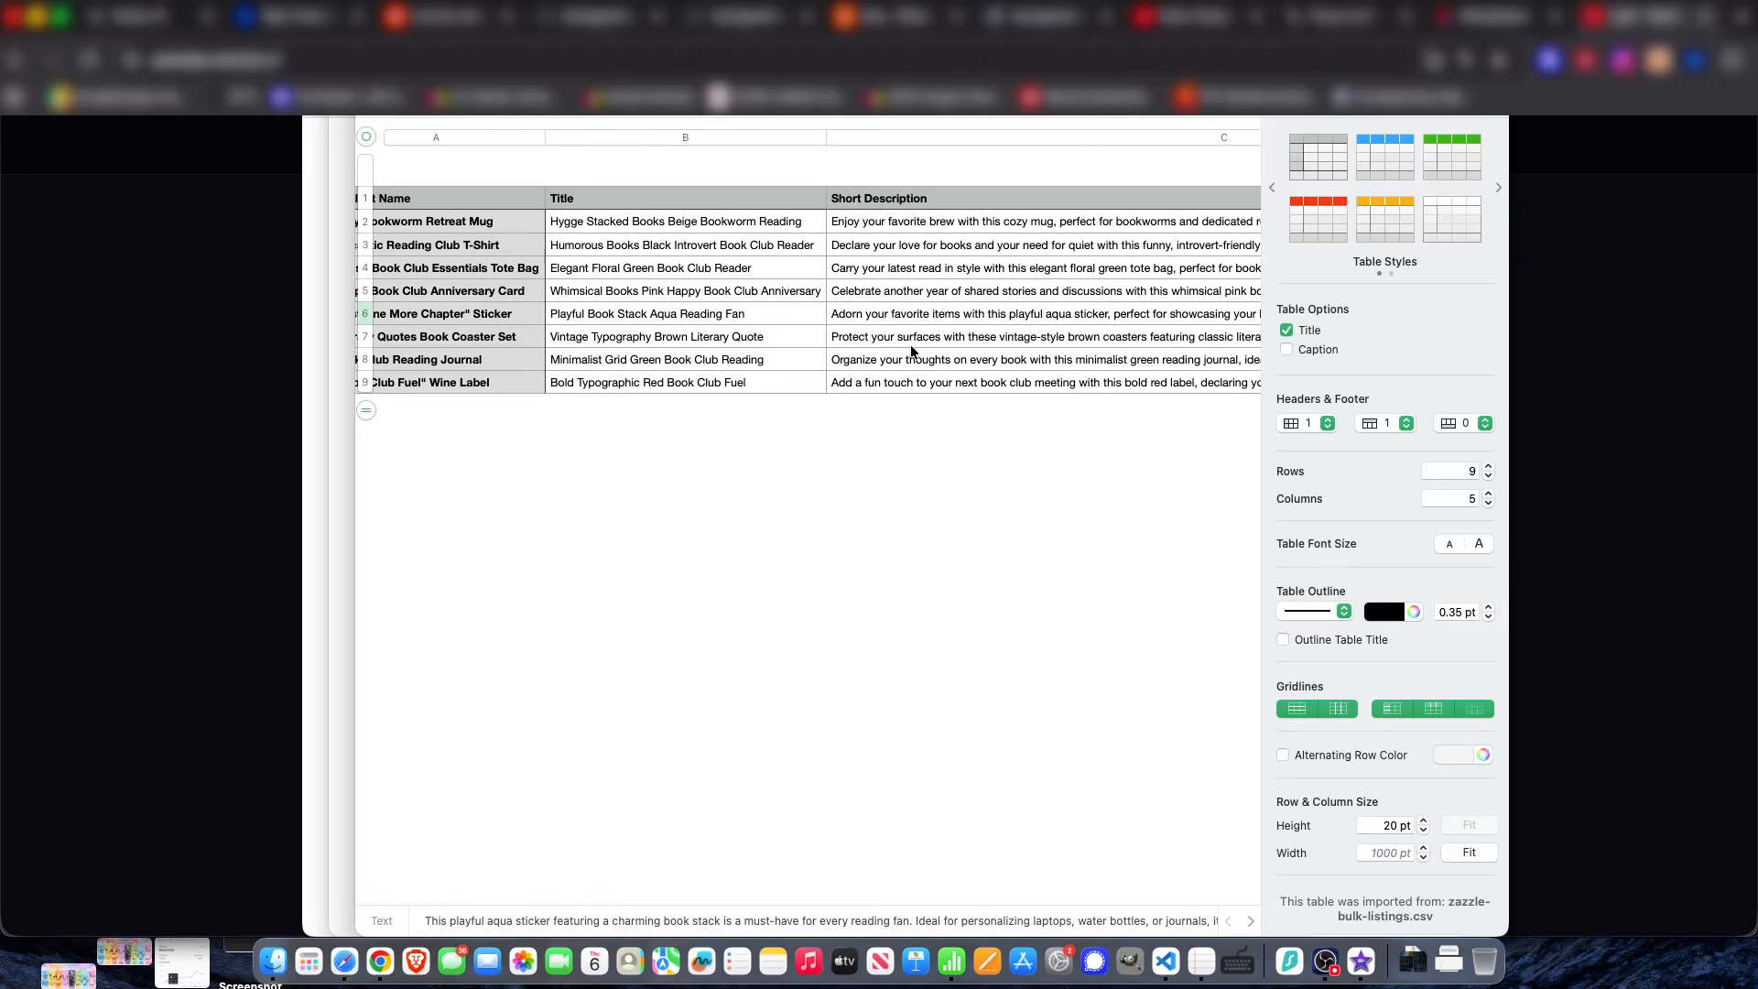
{"action": "scroll", "coordinate": [1144, 284], "scroll_direction": "right", "scroll_amount": 5}
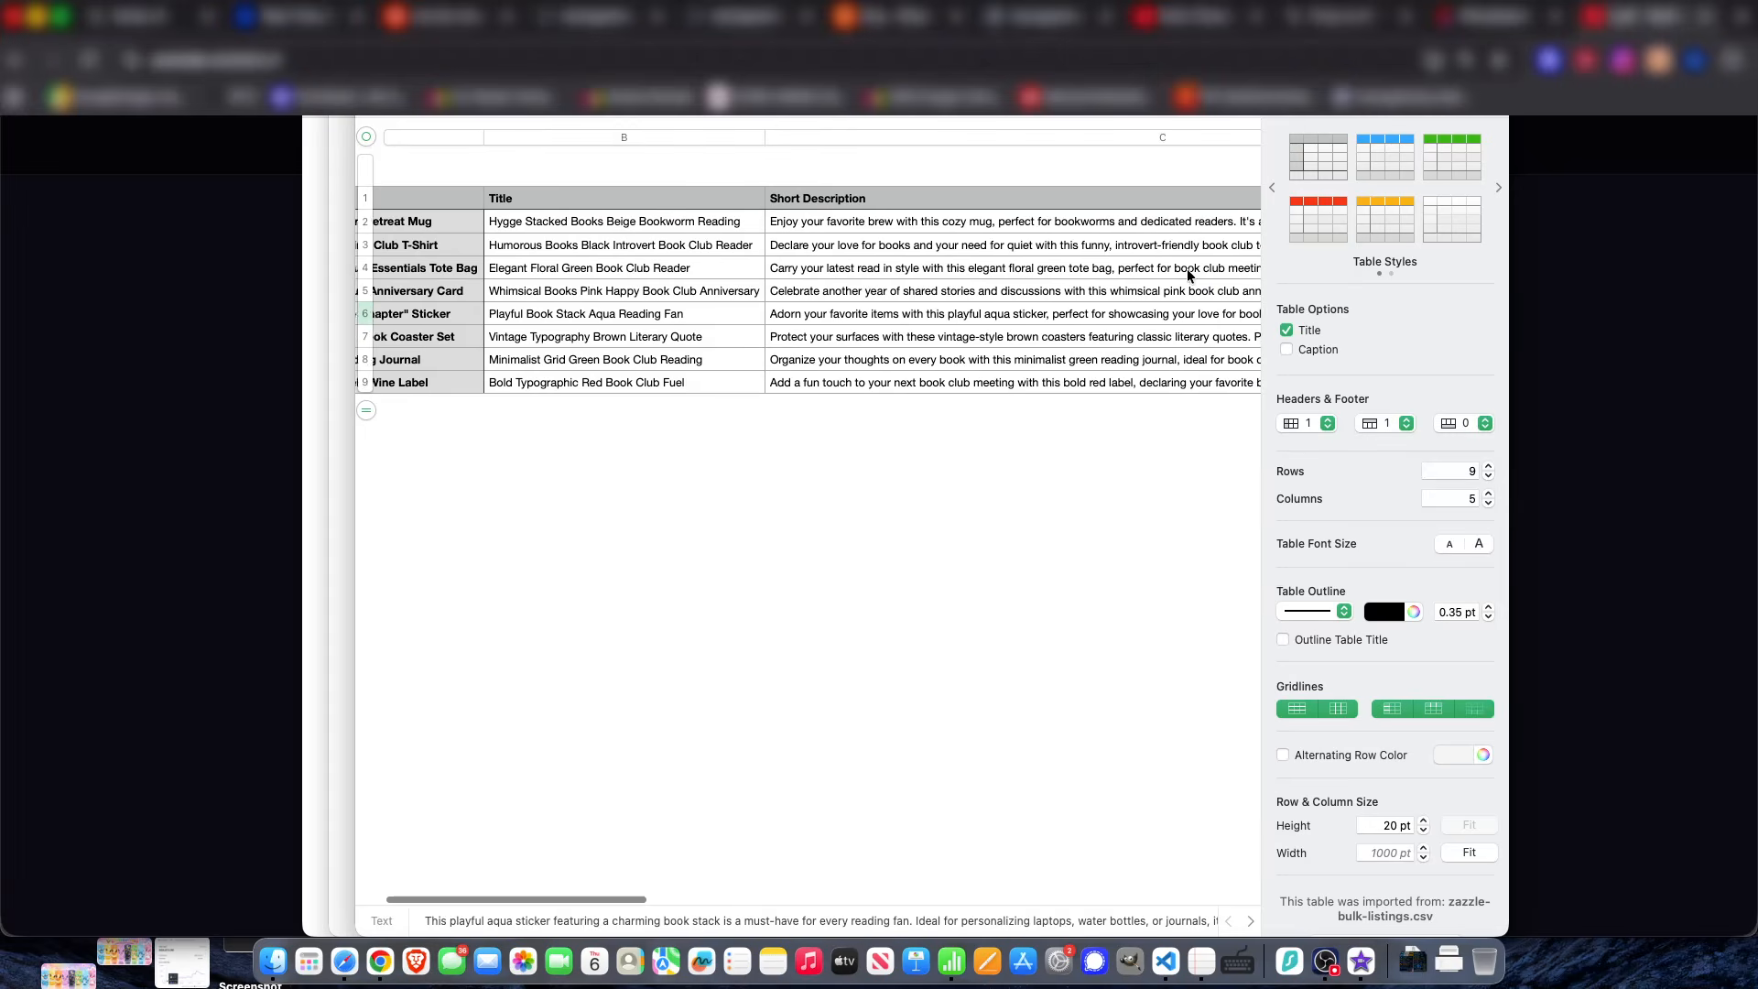
{"action": "left_click", "coordinate": [1085, 245]}
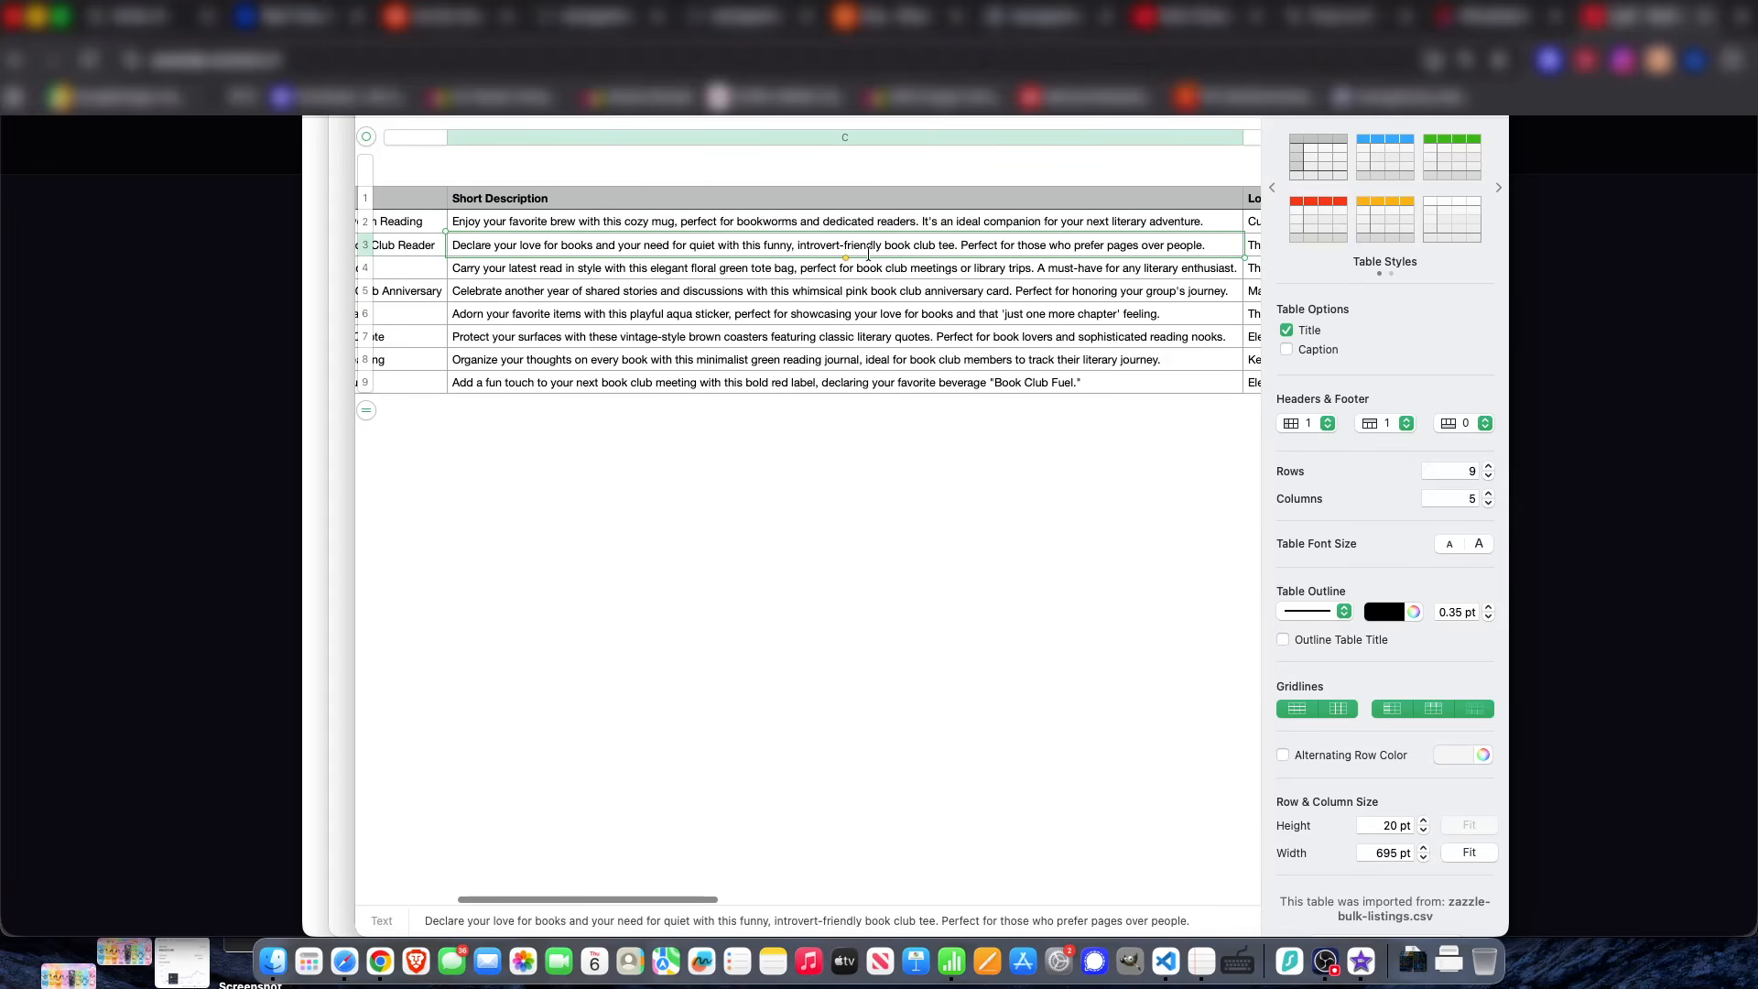
{"action": "left_click_drag", "start_coordinate": [819, 245], "coordinate": [945, 243]}
{"action": "scroll", "coordinate": [790, 248], "scroll_direction": "left", "scroll_amount": 2}
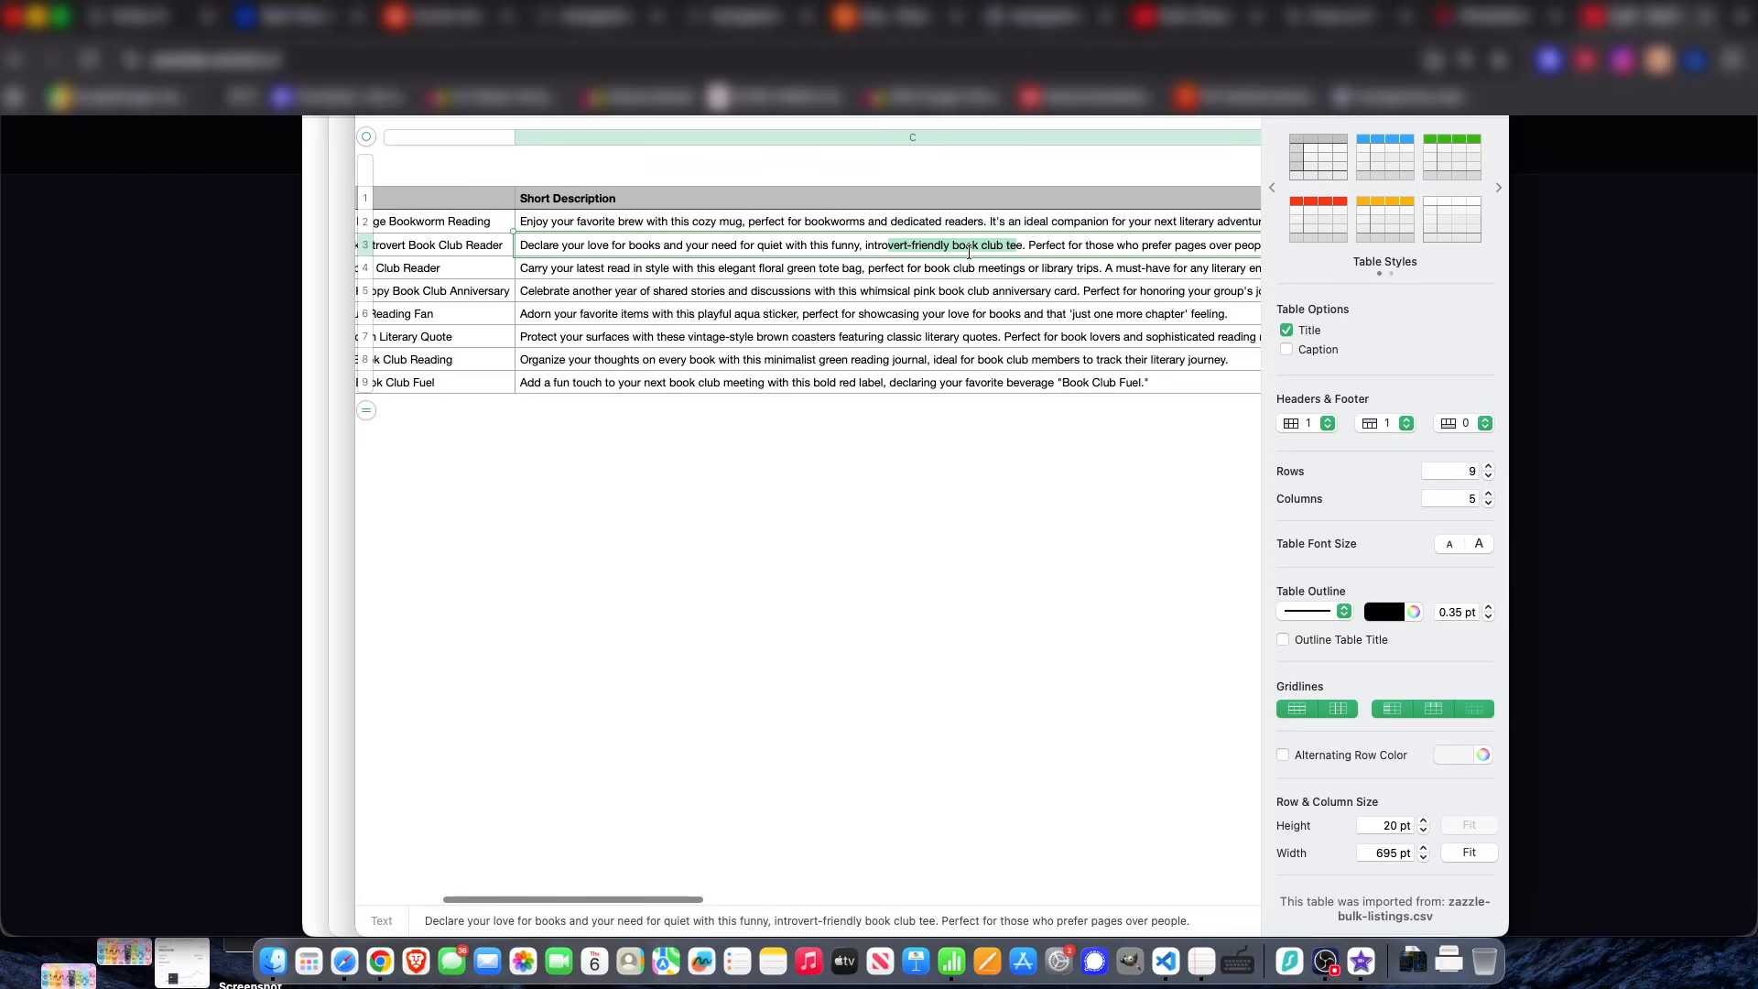
{"action": "double_click", "coordinate": [890, 244]}
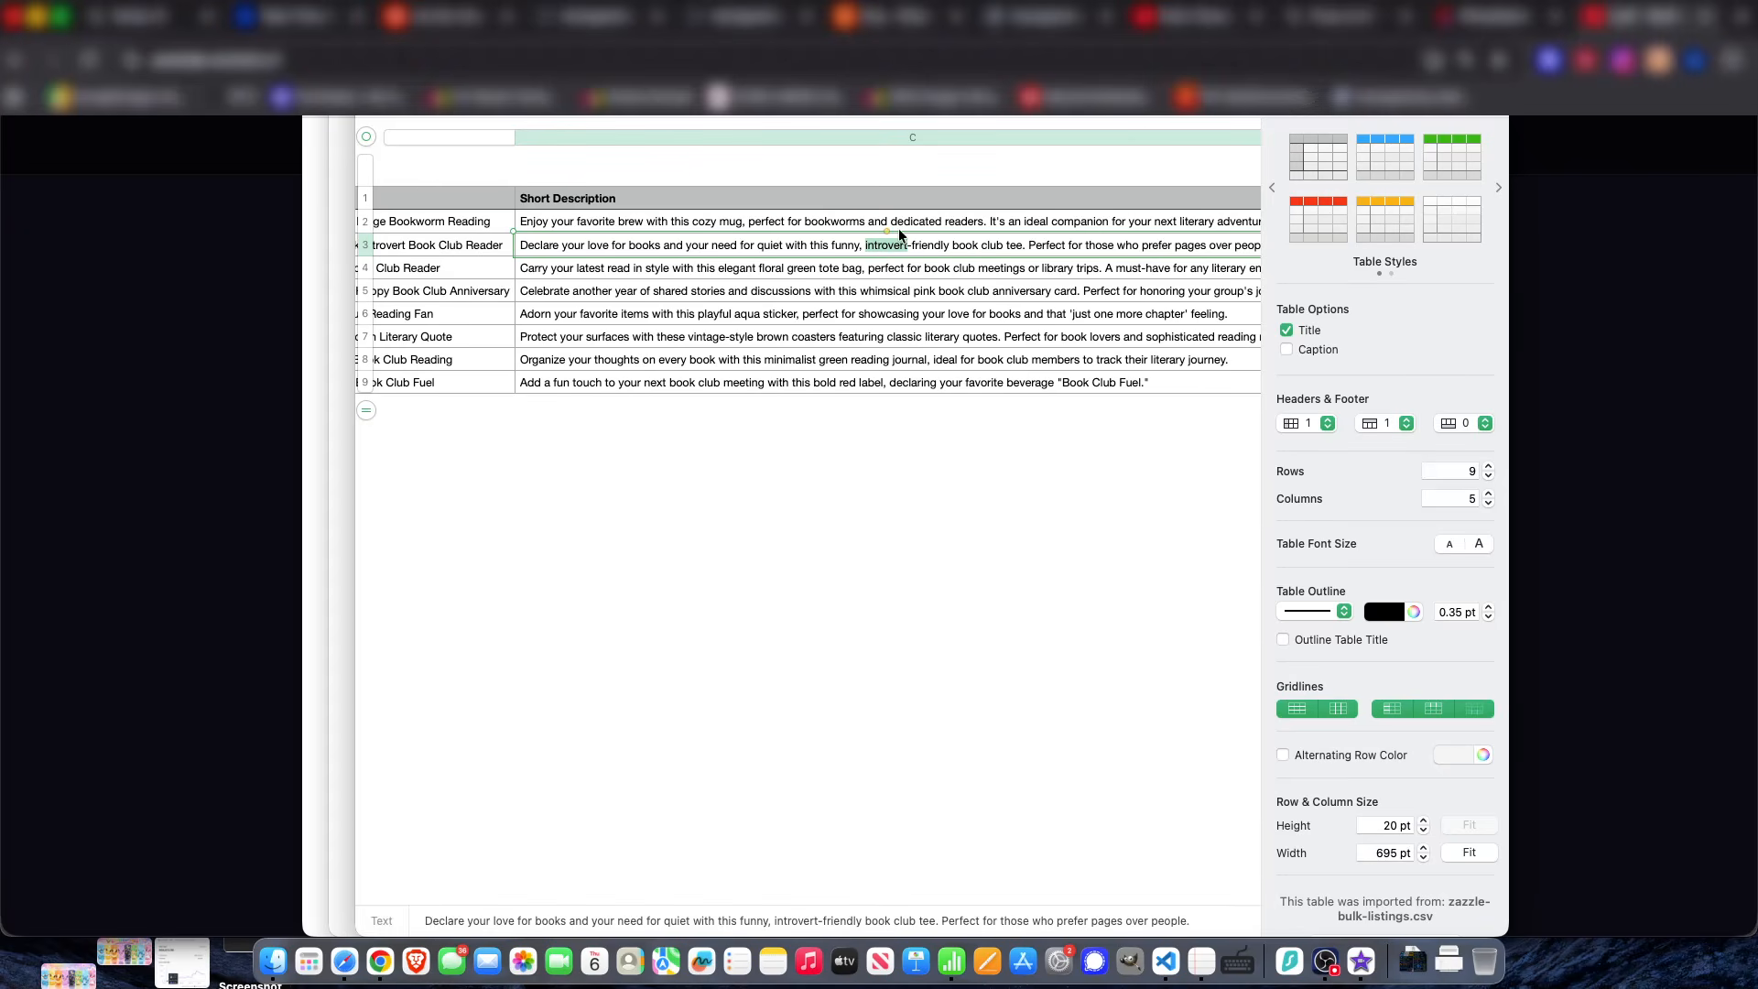
- Look across the listings table from the titles through the short and long descriptions to the tags and back
{"action": "scroll", "coordinate": [893, 238], "scroll_direction": "left", "scroll_amount": 1}
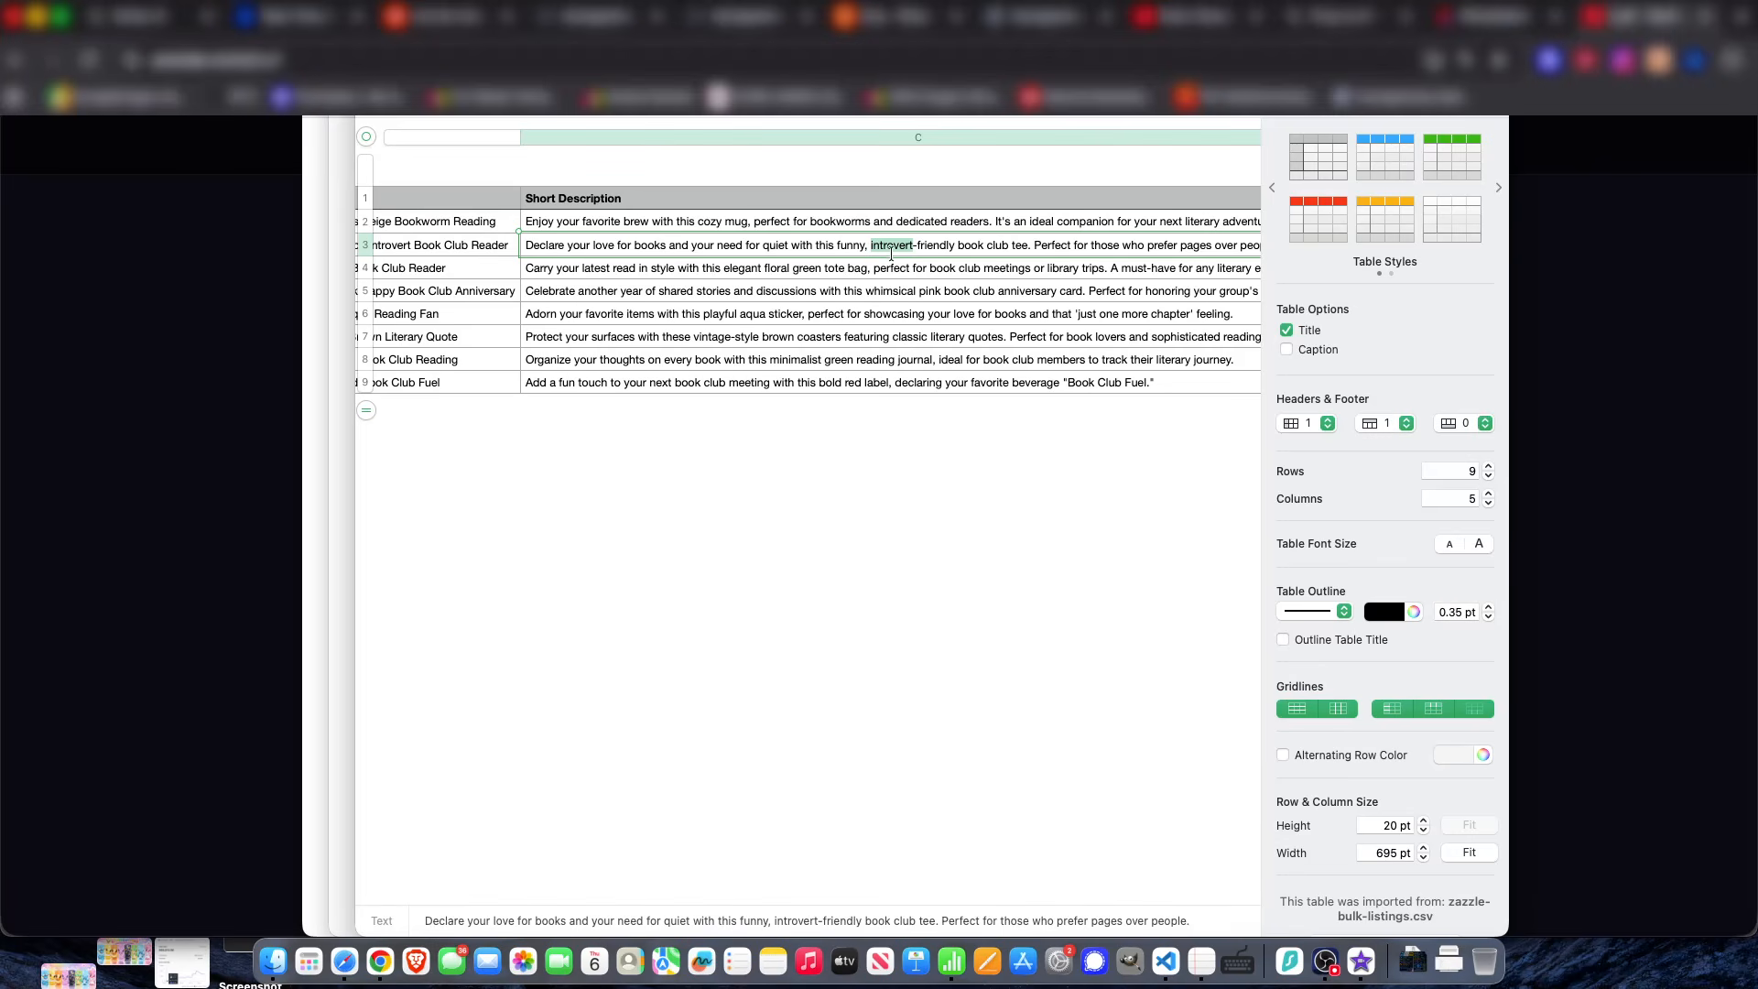
{"action": "scroll", "coordinate": [911, 251], "scroll_direction": "left", "scroll_amount": 3}
{"action": "scroll", "coordinate": [911, 253], "scroll_direction": "left", "scroll_amount": 2}
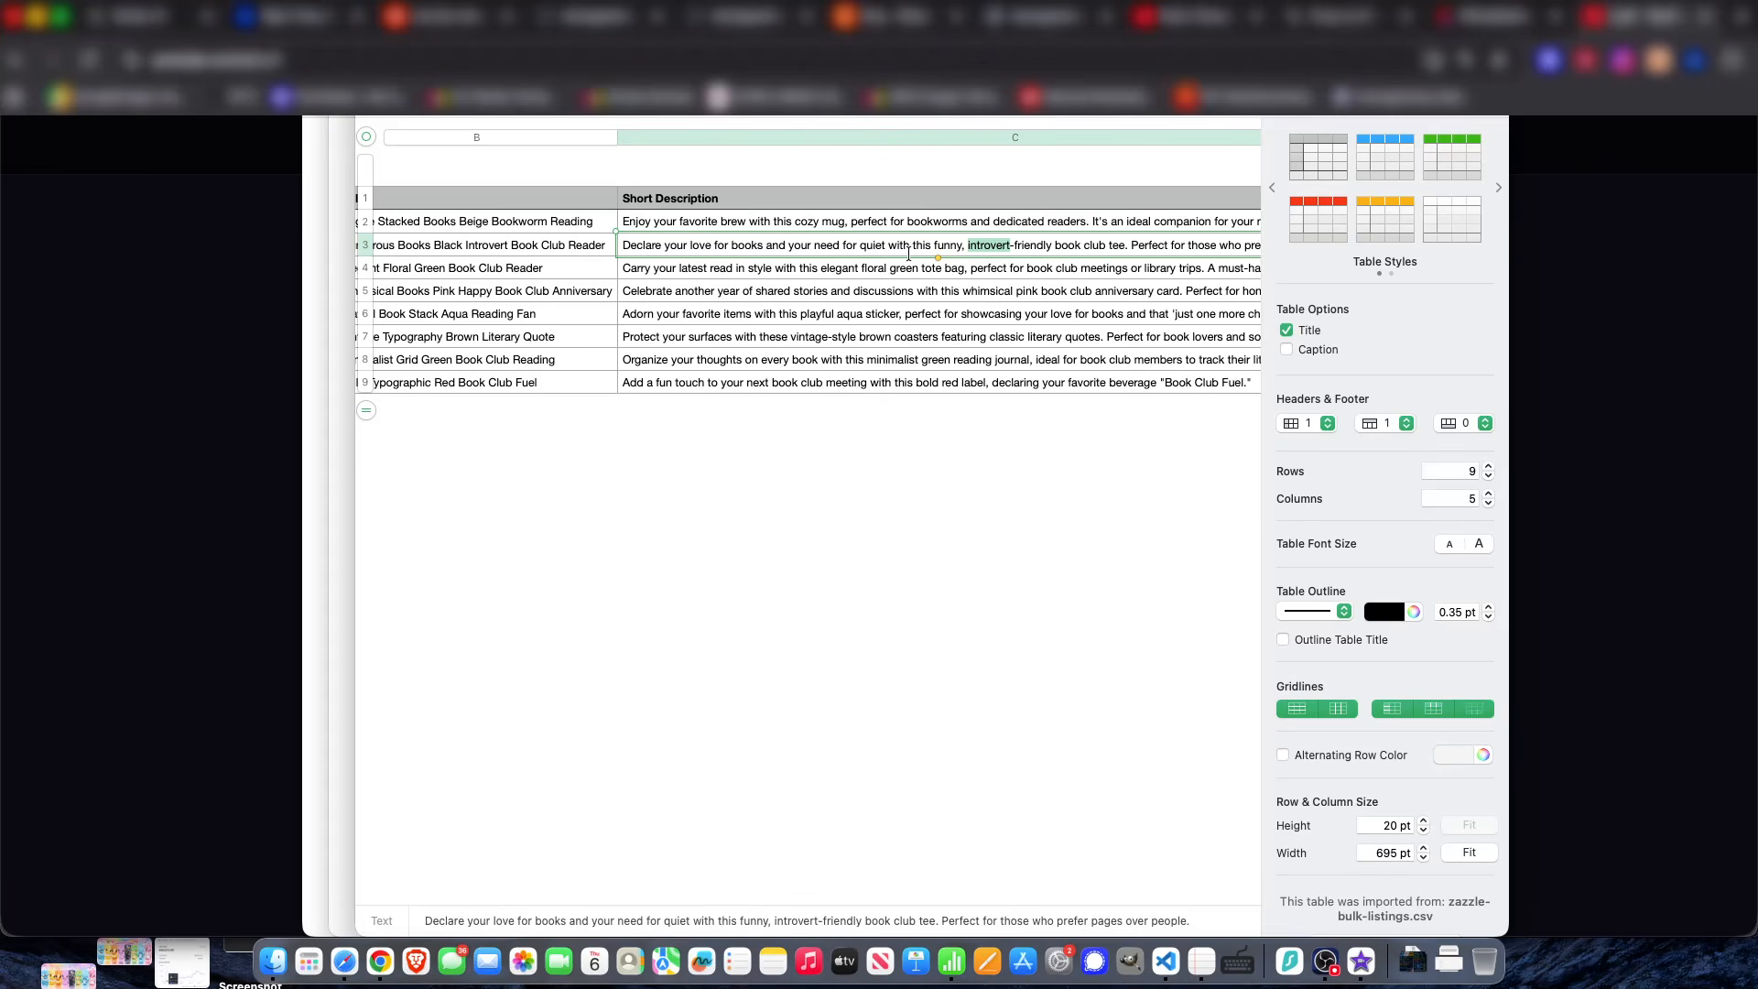
{"action": "scroll", "coordinate": [577, 275], "scroll_direction": "left", "scroll_amount": 4}
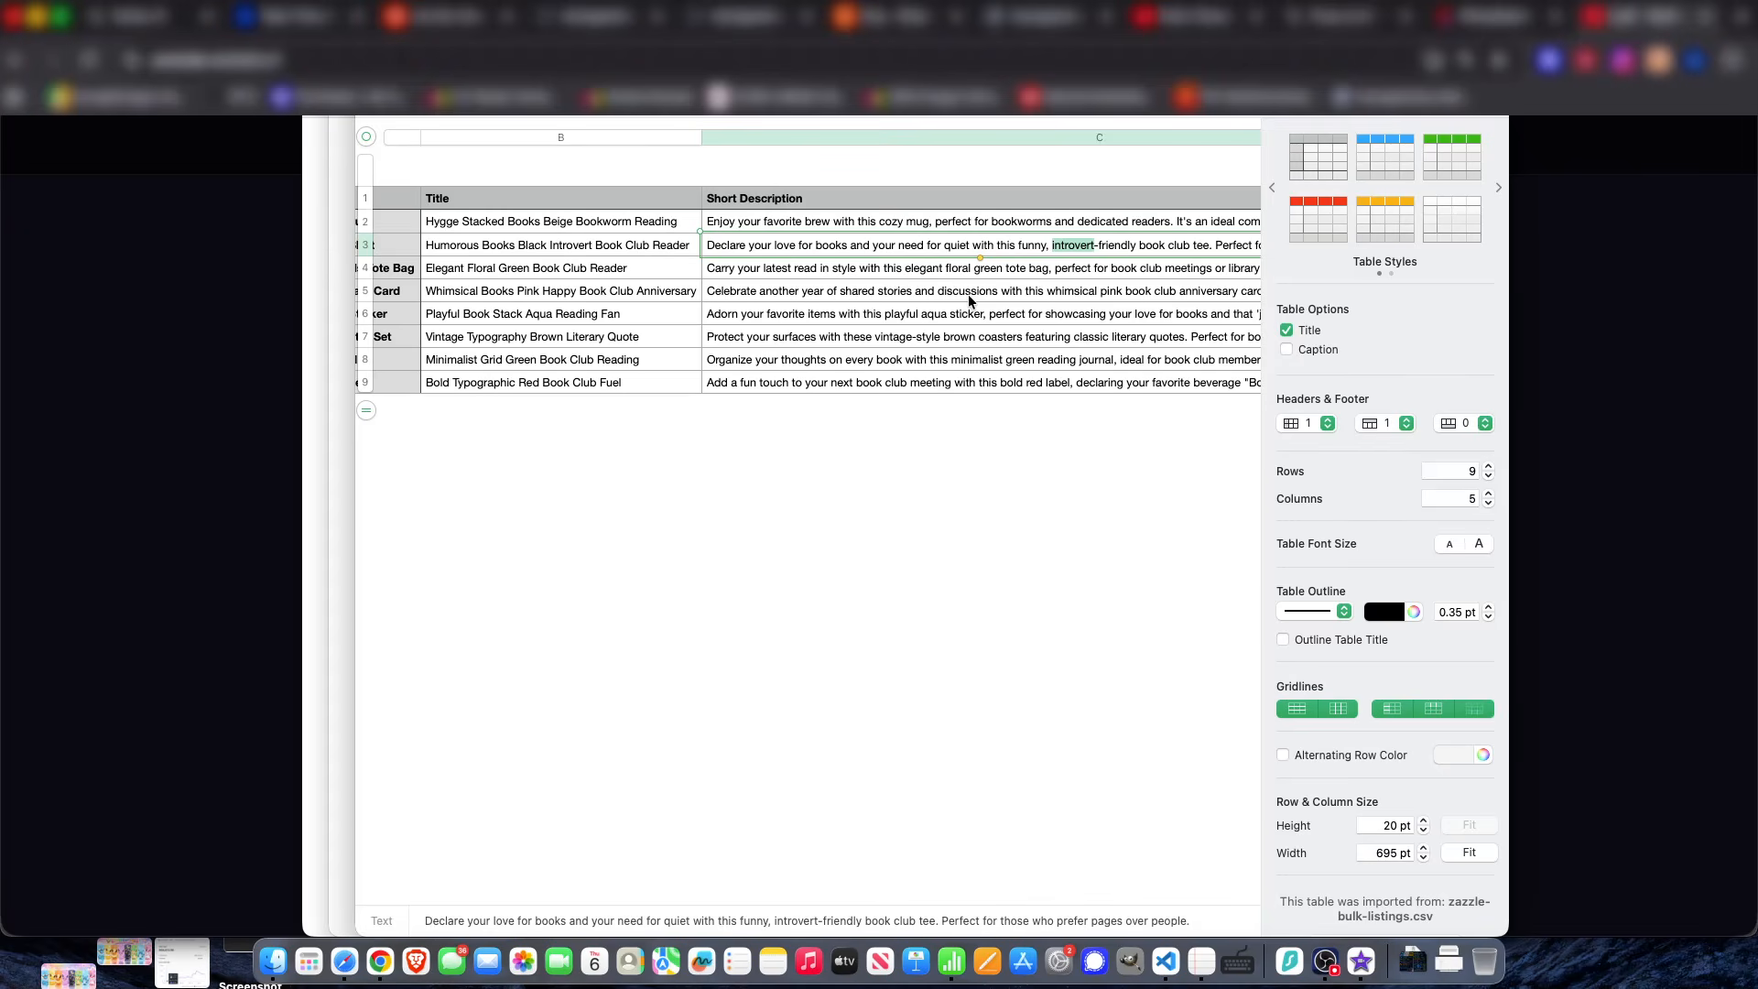
{"action": "scroll", "coordinate": [965, 298], "scroll_direction": "right", "scroll_amount": 15}
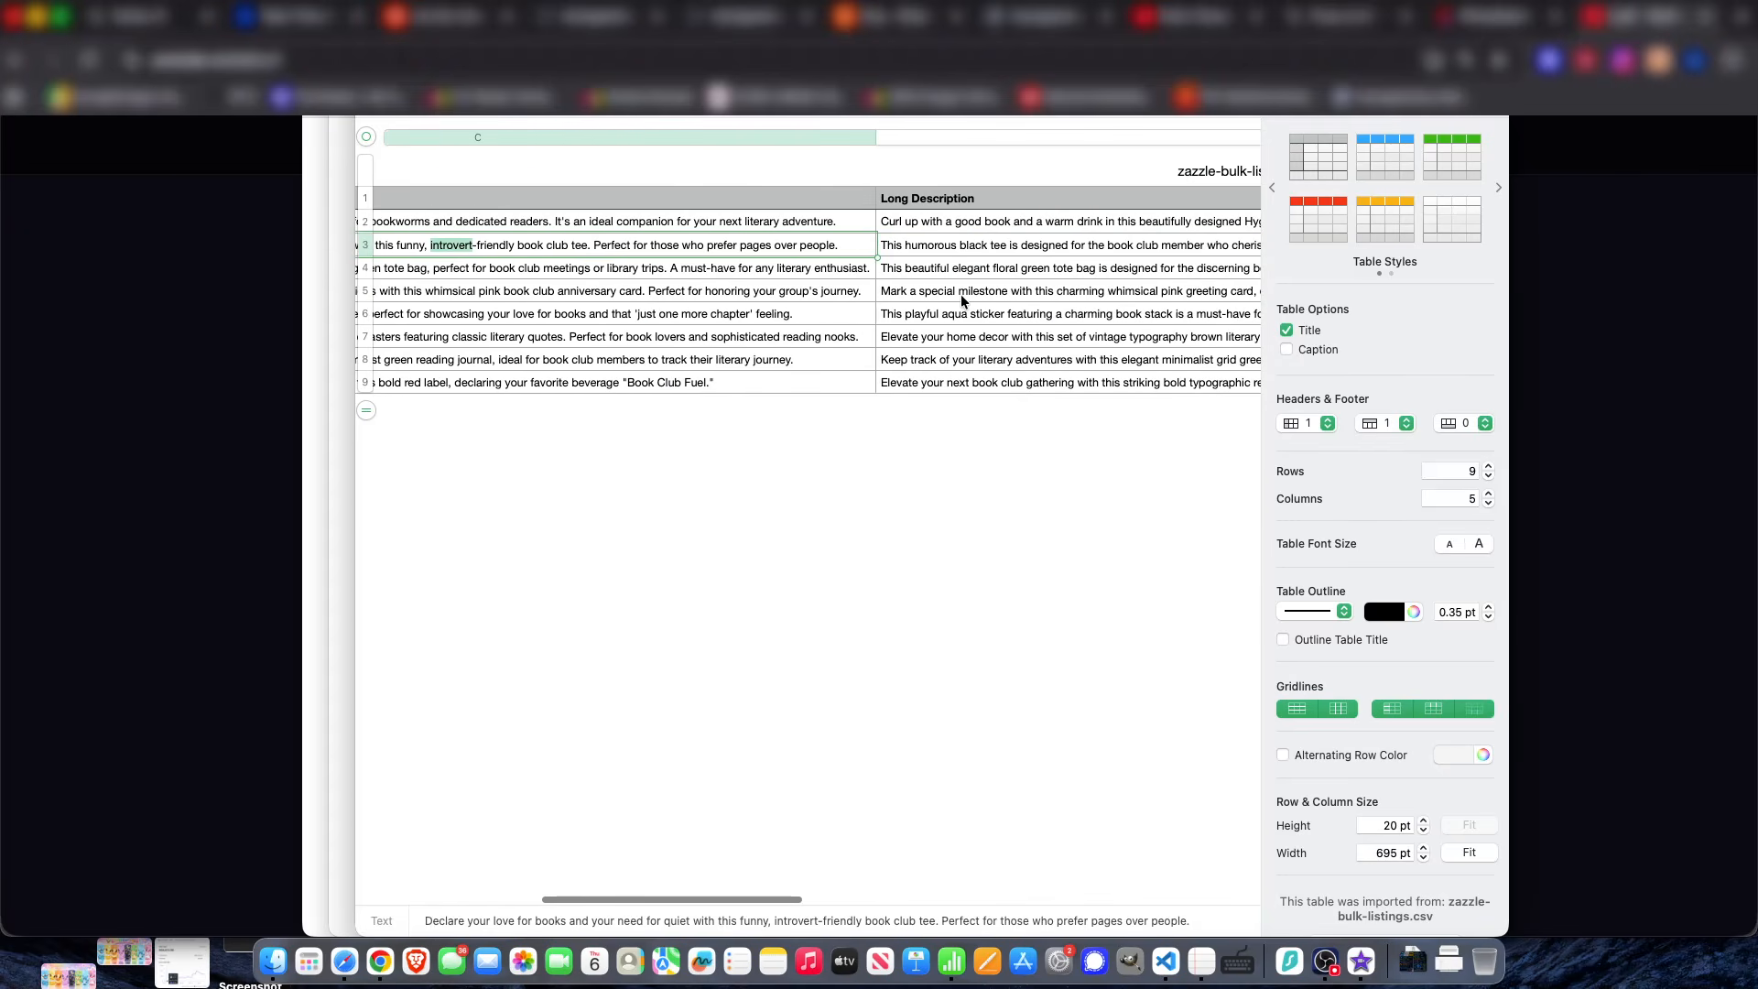
{"action": "scroll", "coordinate": [962, 298], "scroll_direction": "right", "scroll_amount": 10}
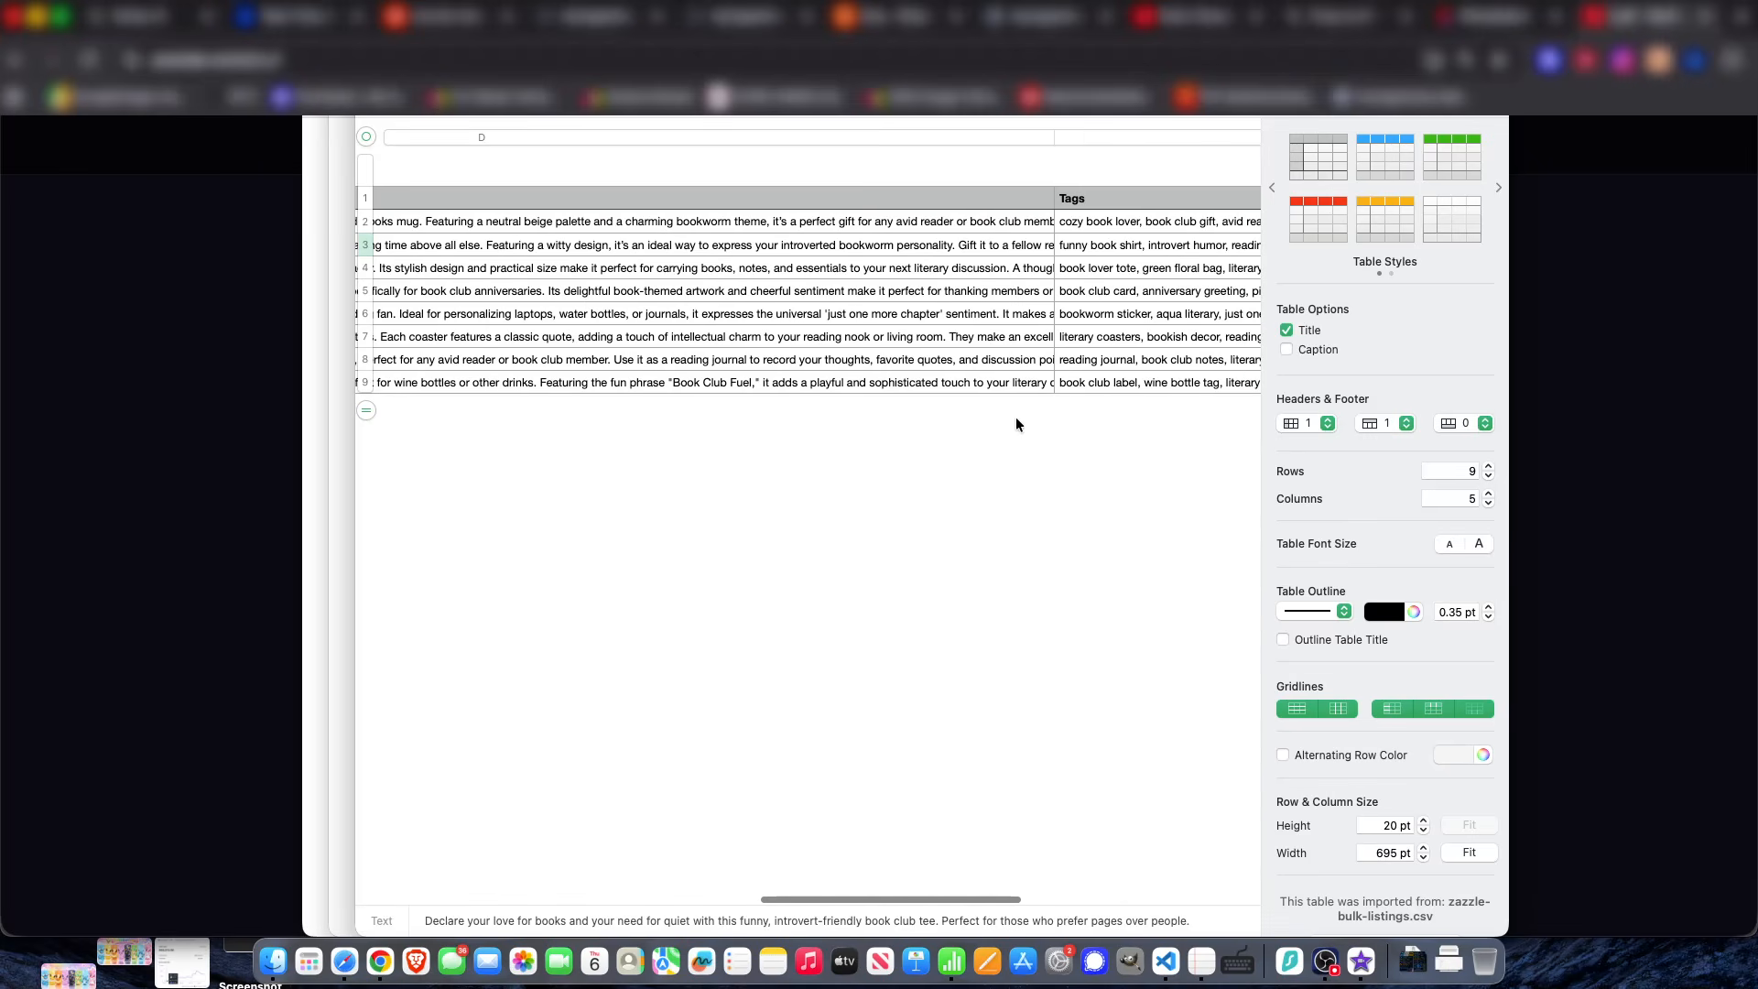
{"action": "scroll", "coordinate": [895, 276], "scroll_direction": "left", "scroll_amount": 10}
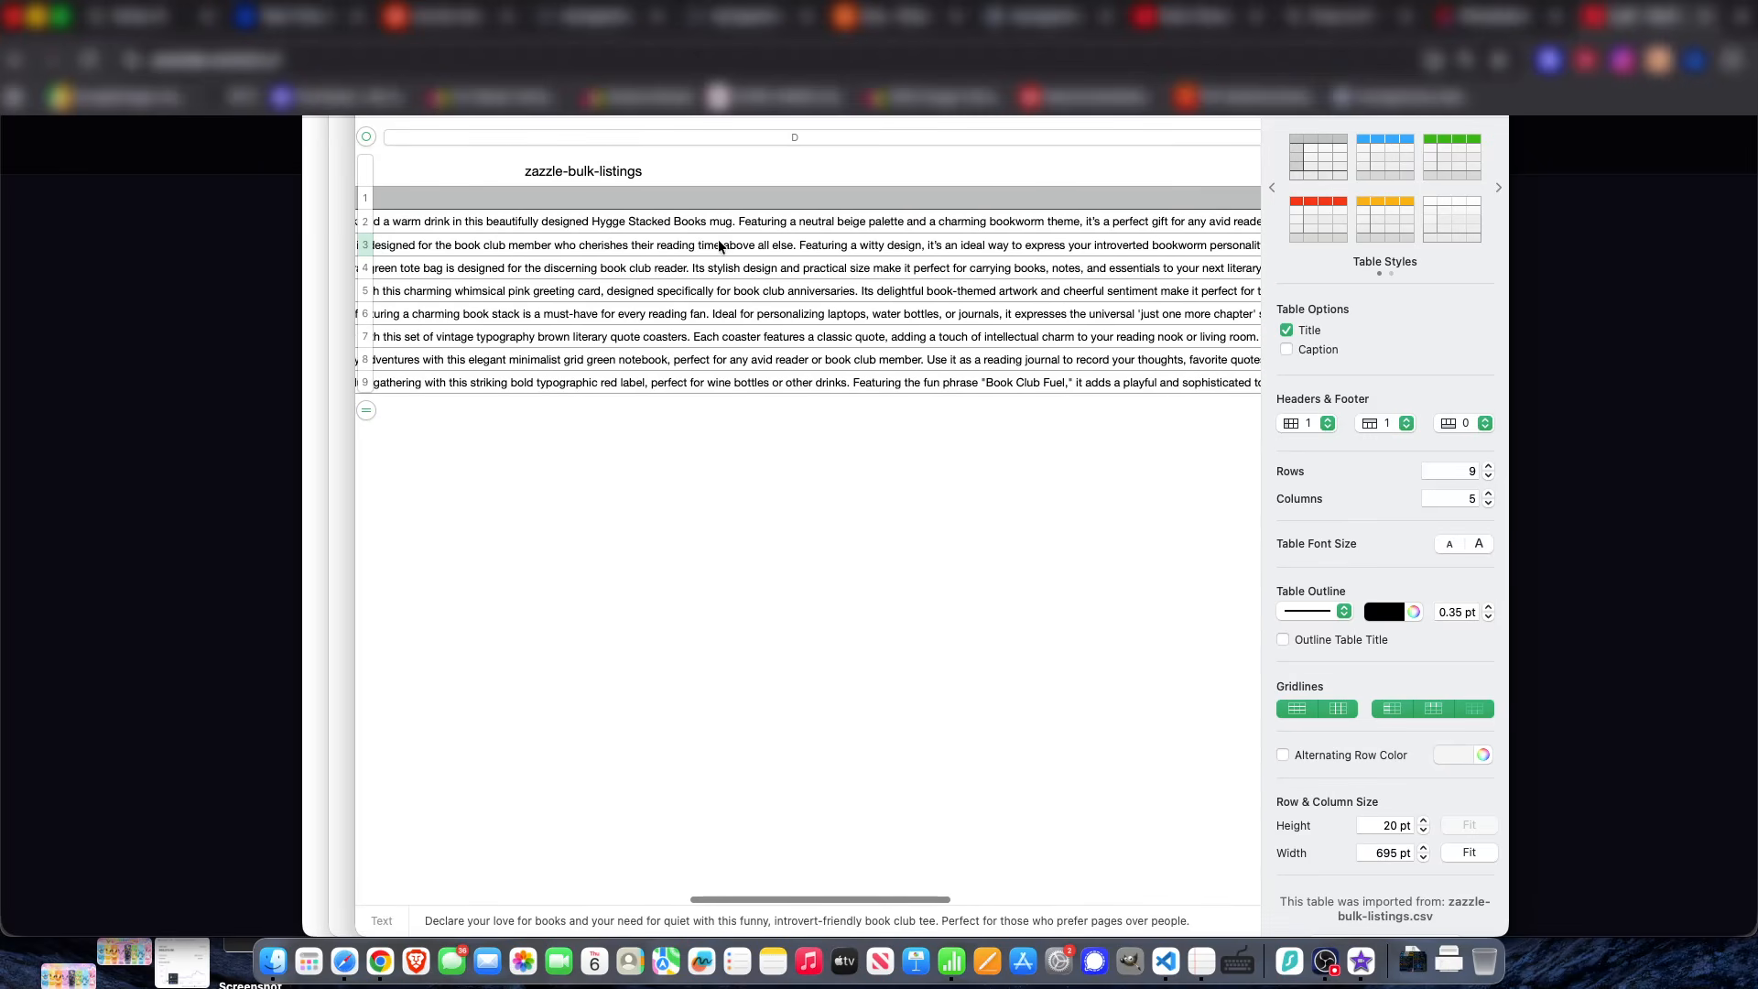
{"action": "scroll", "coordinate": [540, 307], "scroll_direction": "left", "scroll_amount": 5}
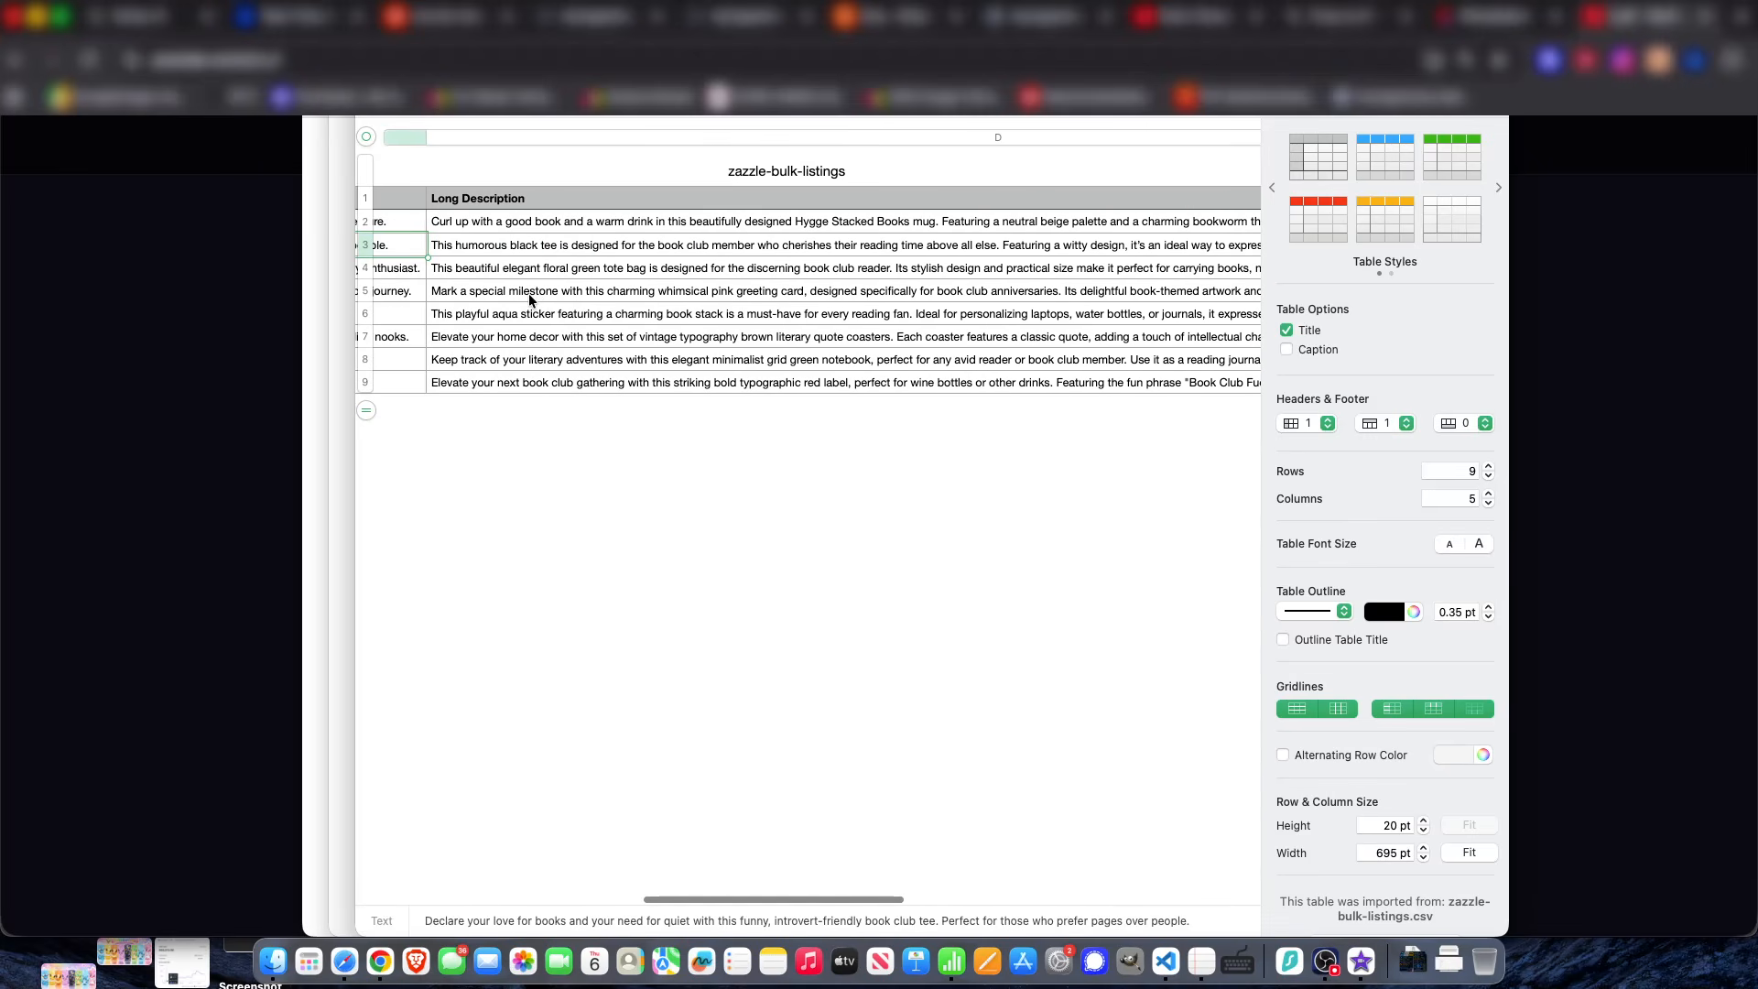
{"action": "scroll", "coordinate": [526, 304], "scroll_direction": "left", "scroll_amount": 5}
- Return to the research tools page in the browser and look through the generated book club product listings
{"action": "left_click", "coordinate": [130, 414]}
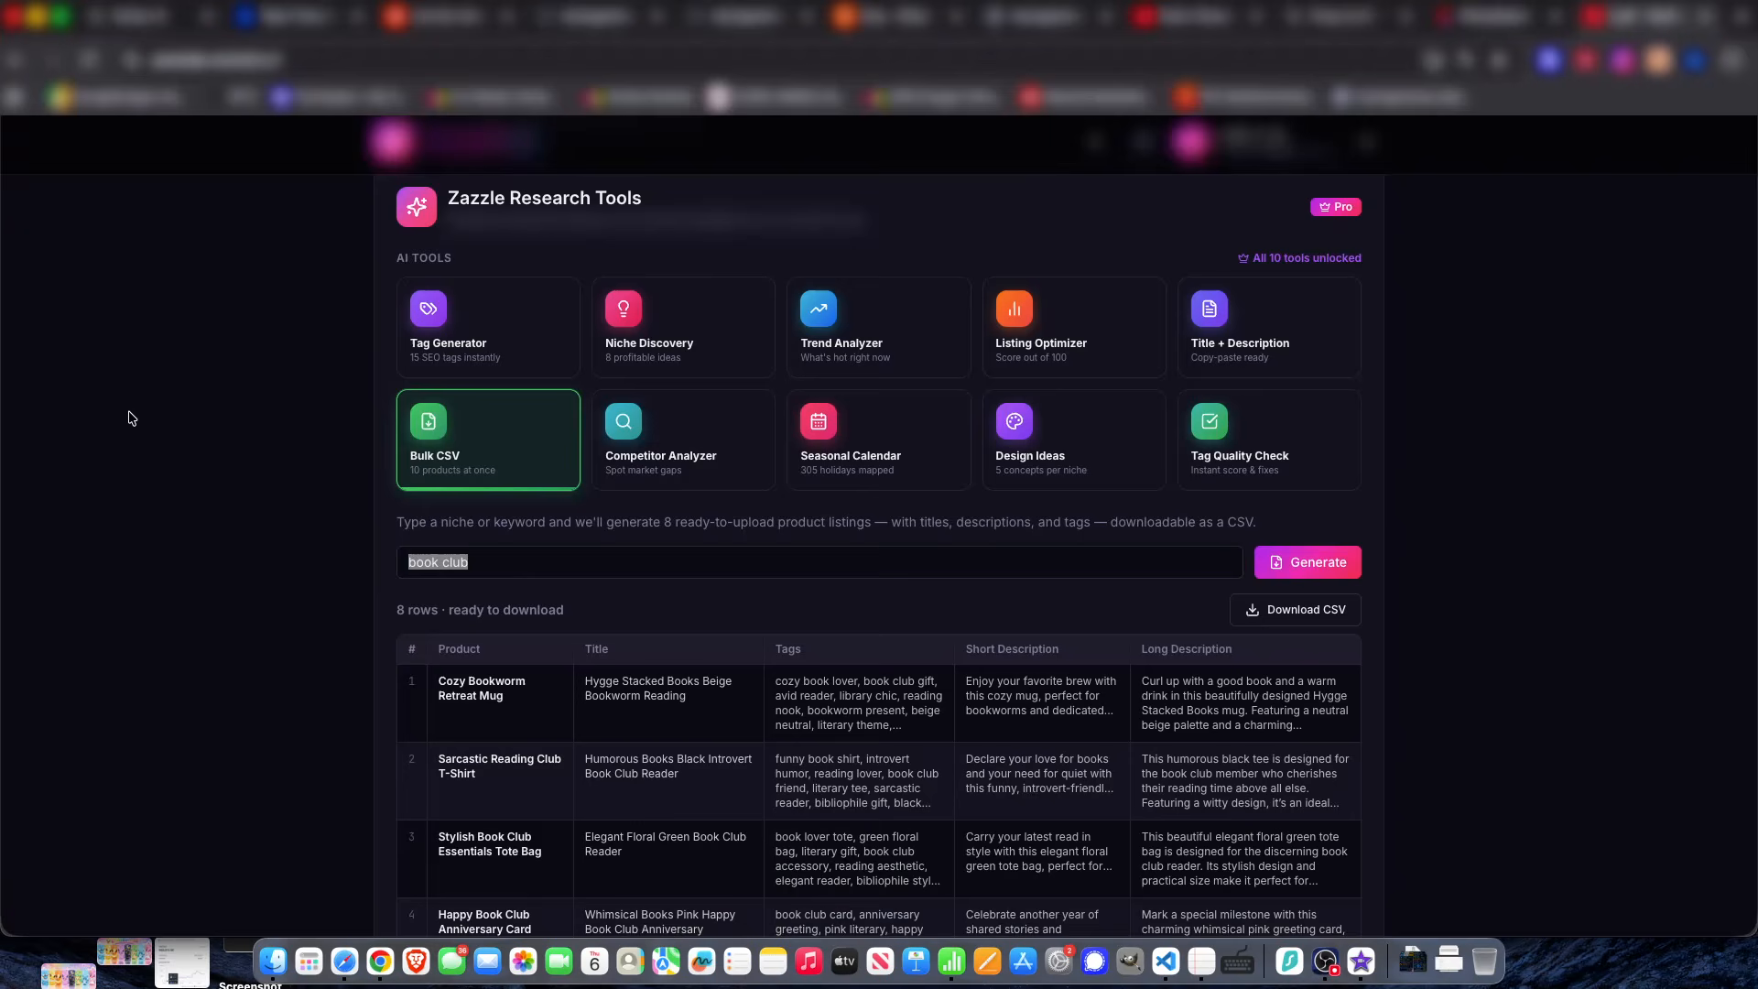
{"action": "scroll", "coordinate": [549, 549], "scroll_direction": "down", "scroll_amount": 4}
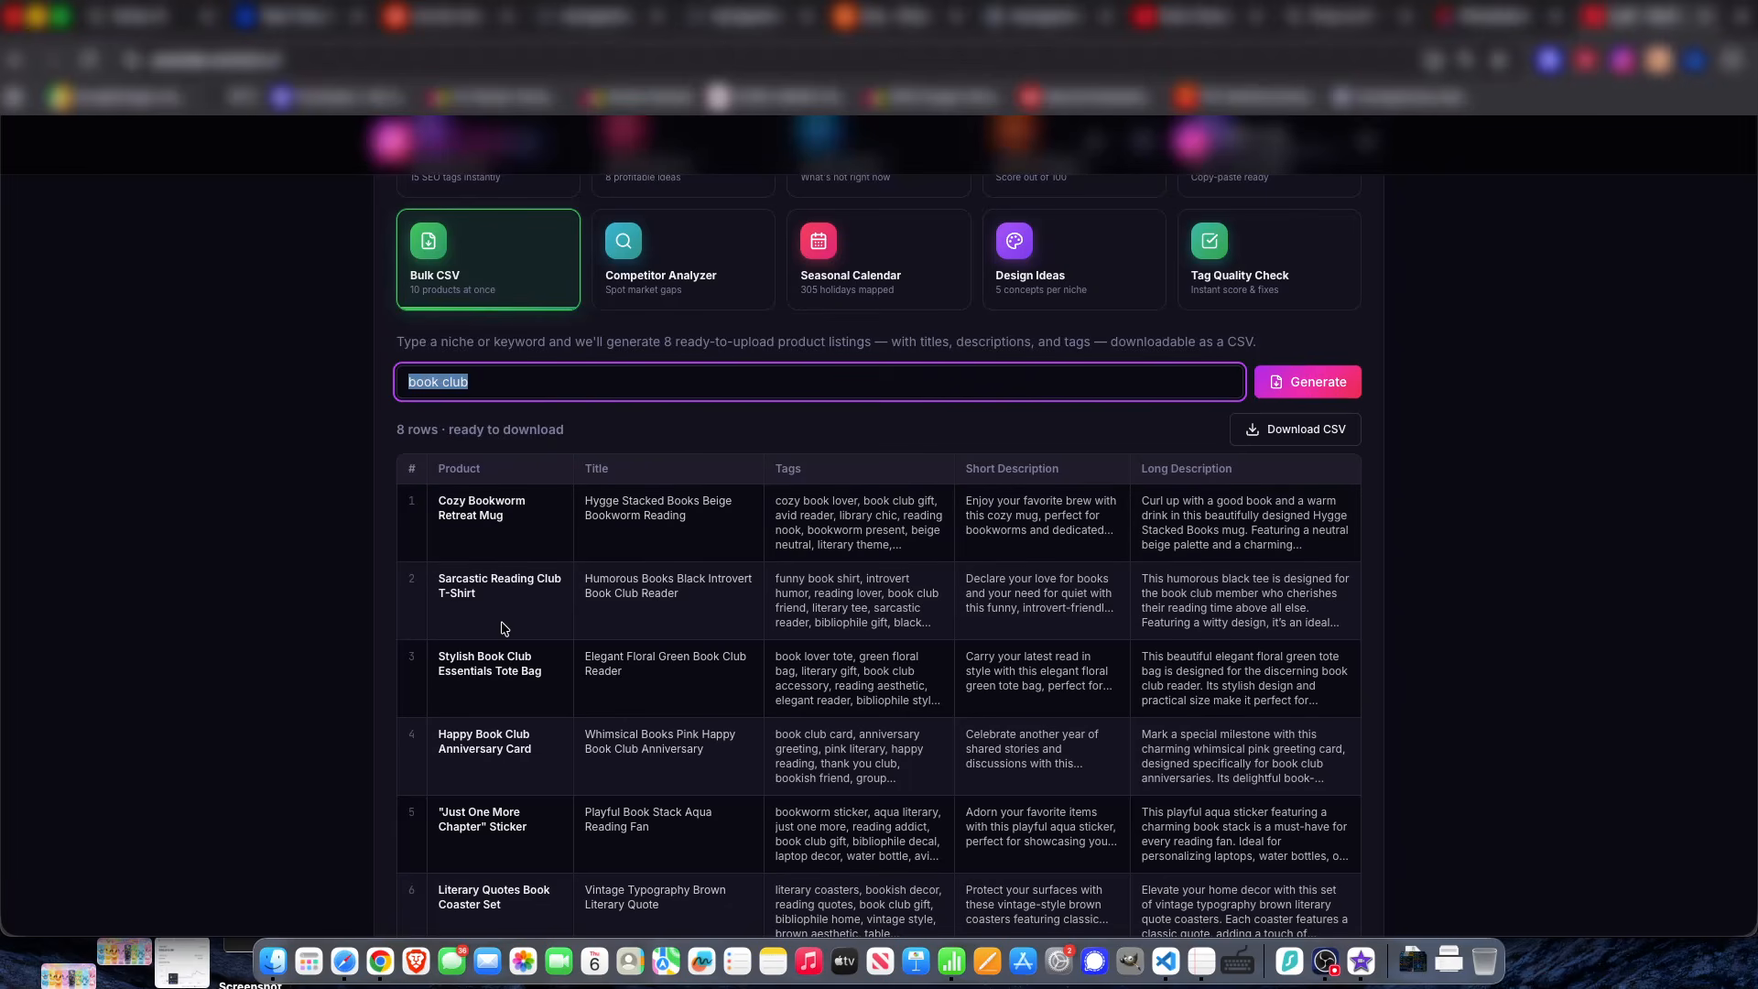
{"action": "scroll", "coordinate": [502, 629], "scroll_direction": "down", "scroll_amount": 2}
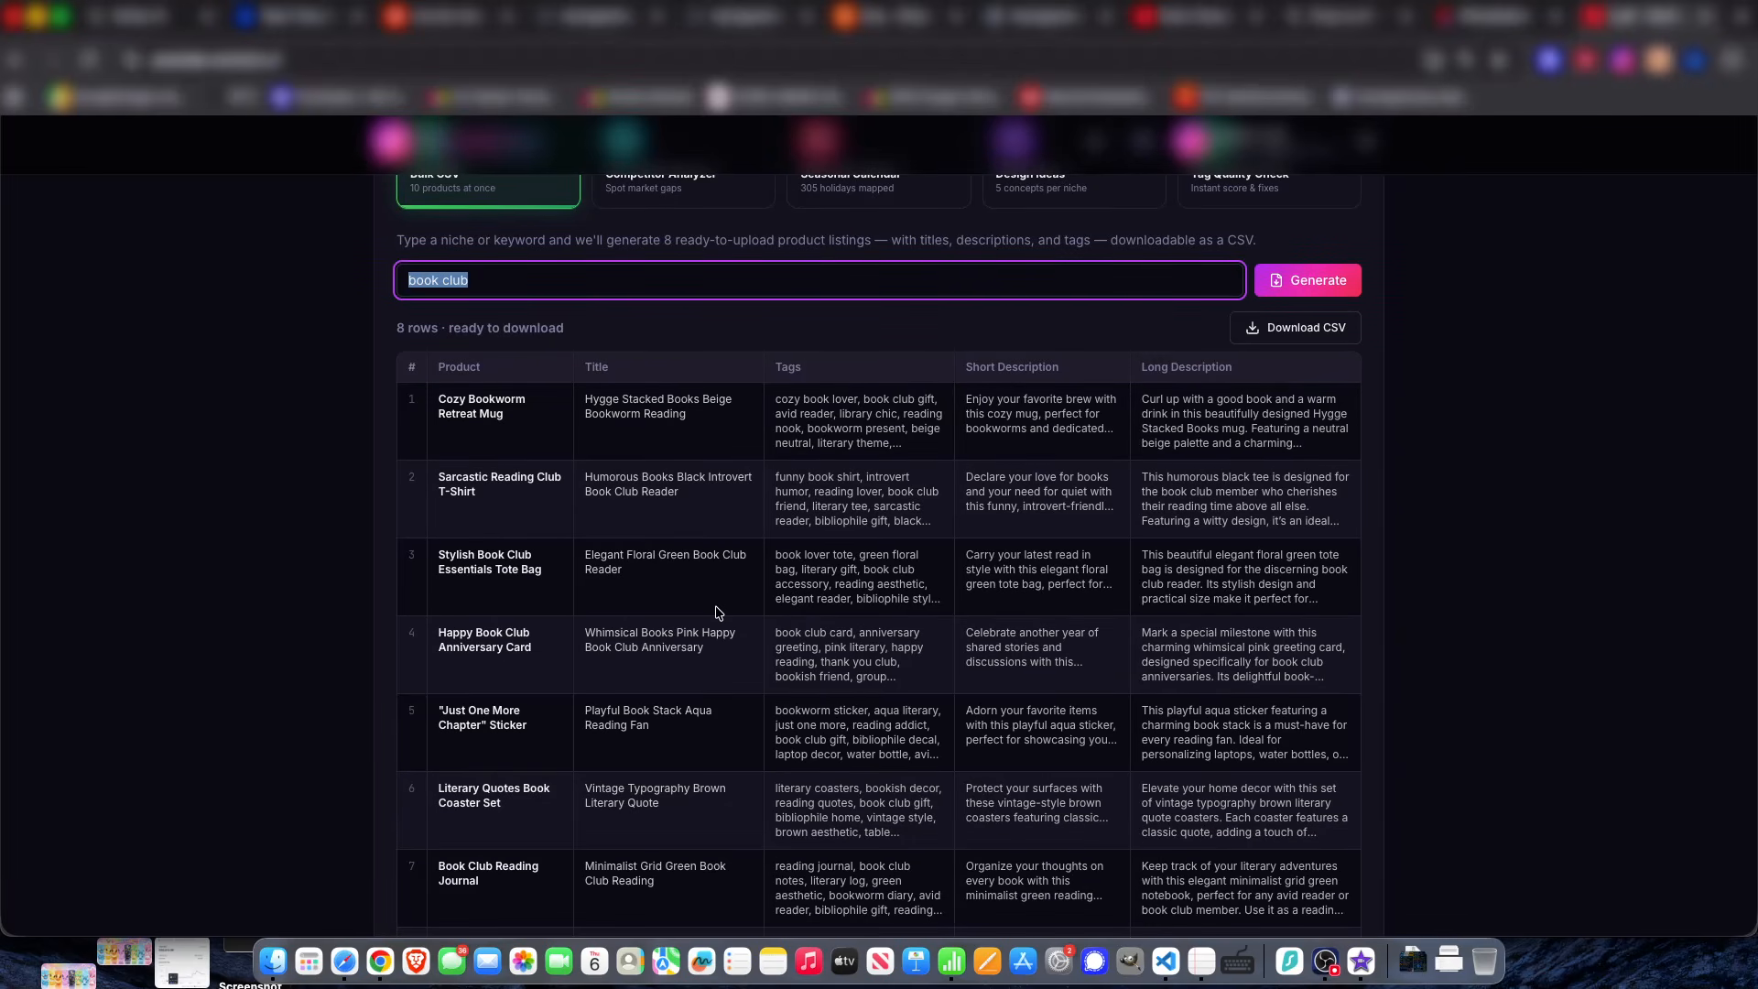
{"action": "scroll", "coordinate": [718, 610], "scroll_direction": "up", "scroll_amount": 4}
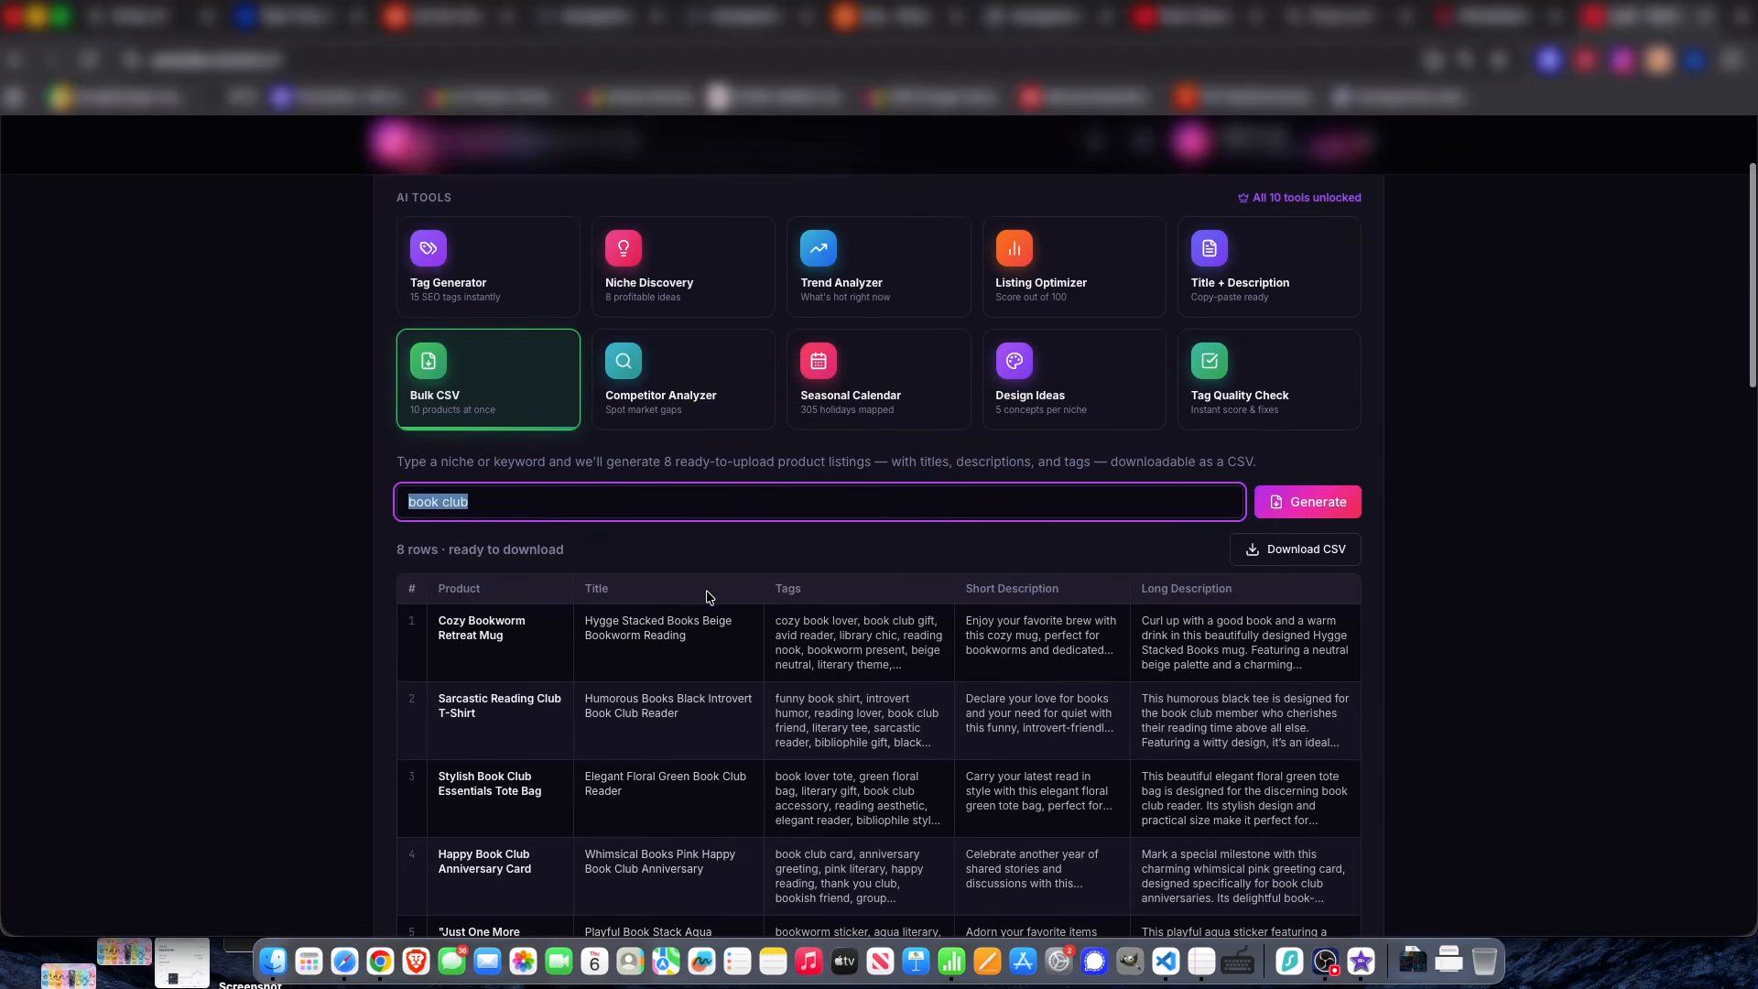
{"action": "scroll", "coordinate": [764, 608], "scroll_direction": "down", "scroll_amount": 1}
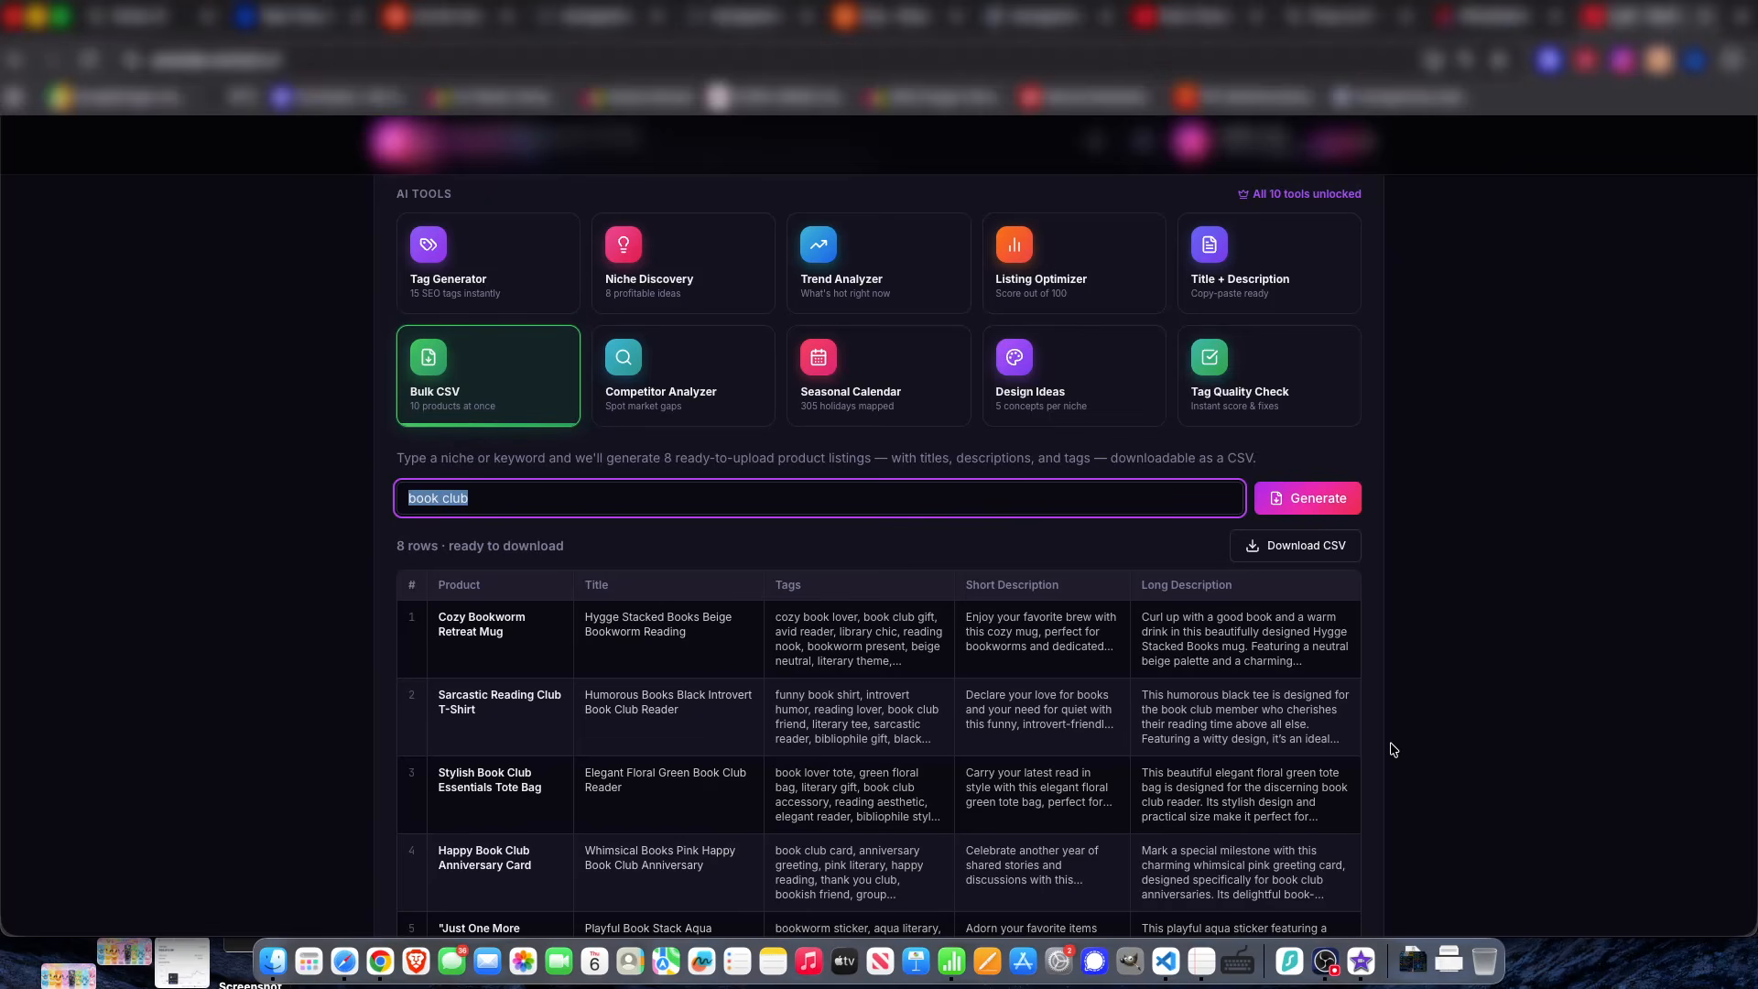
{"action": "left_click", "coordinate": [1324, 961]}
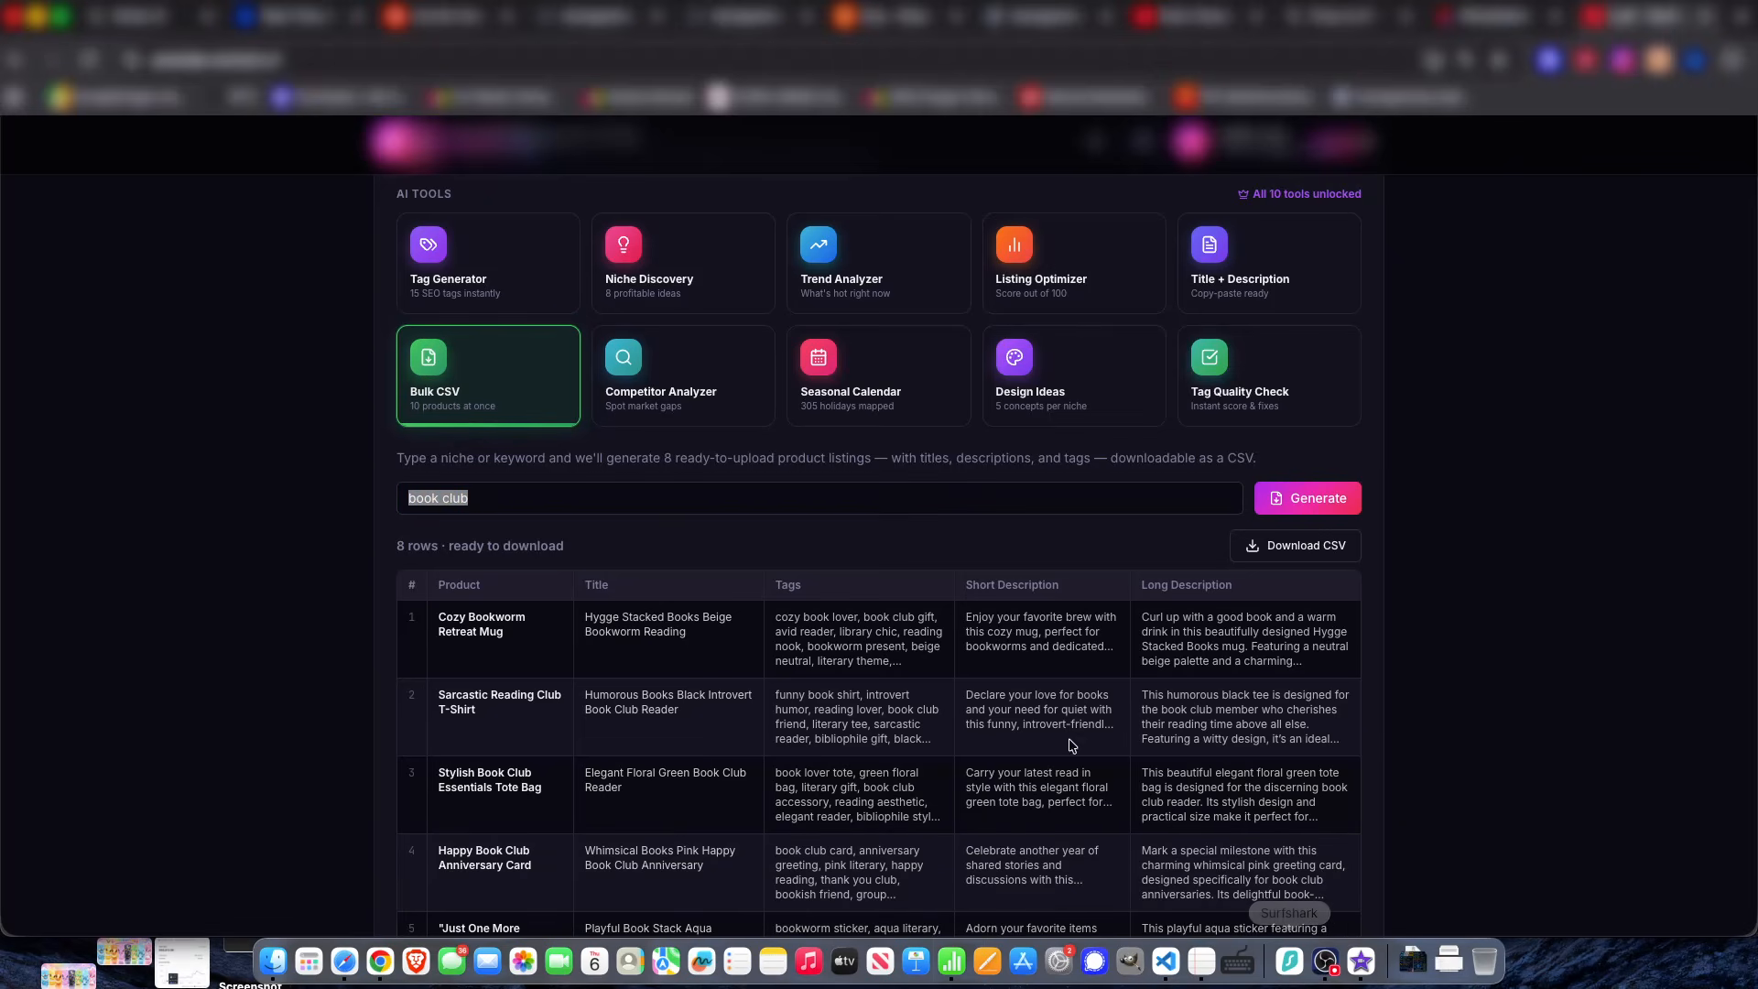